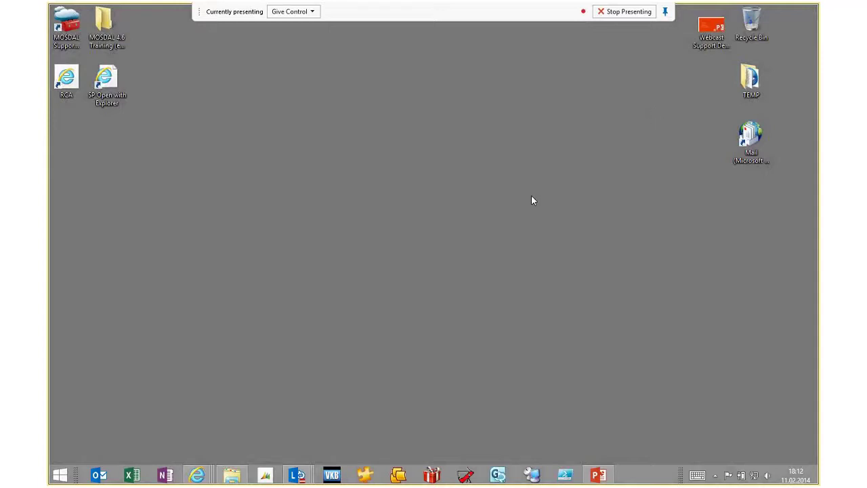
Step: Restore the Remote Connectivity Analyzer window from the taskbar
{"action": "left_click", "coordinate": [208, 476]}
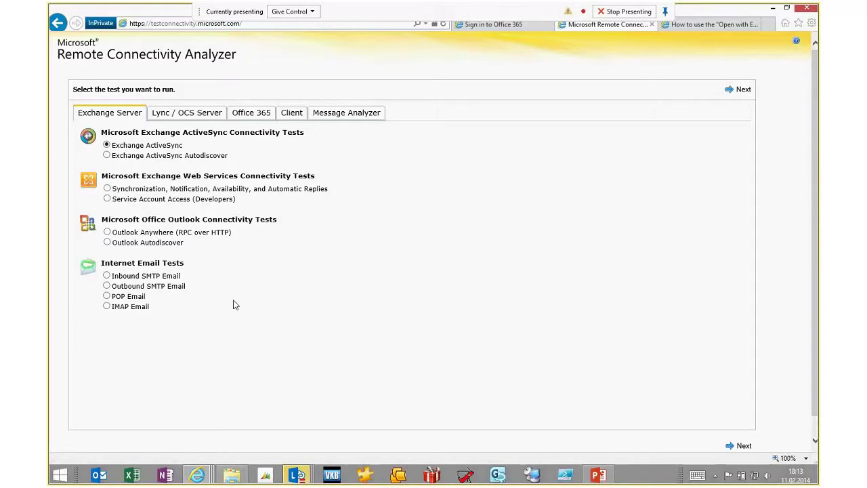
Step: Switch to the Lync / OCS Server test list, then to the Office 365 test list
{"action": "left_click", "coordinate": [180, 113]}
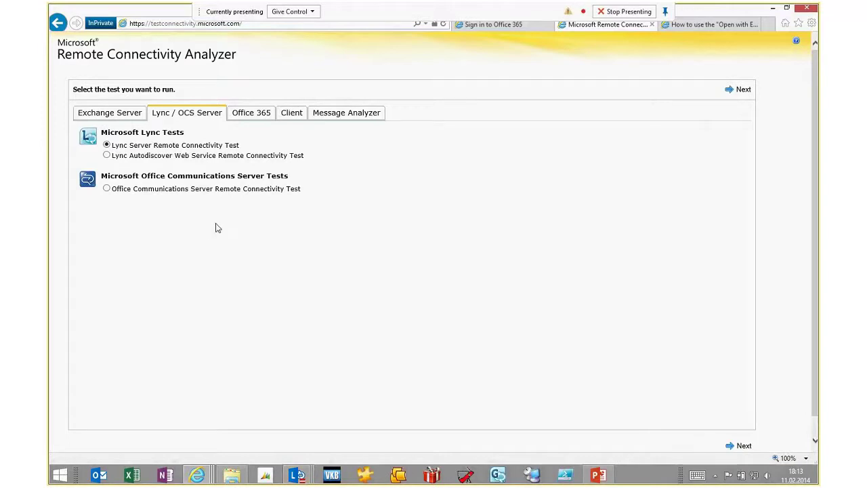
{"action": "left_click", "coordinate": [251, 114]}
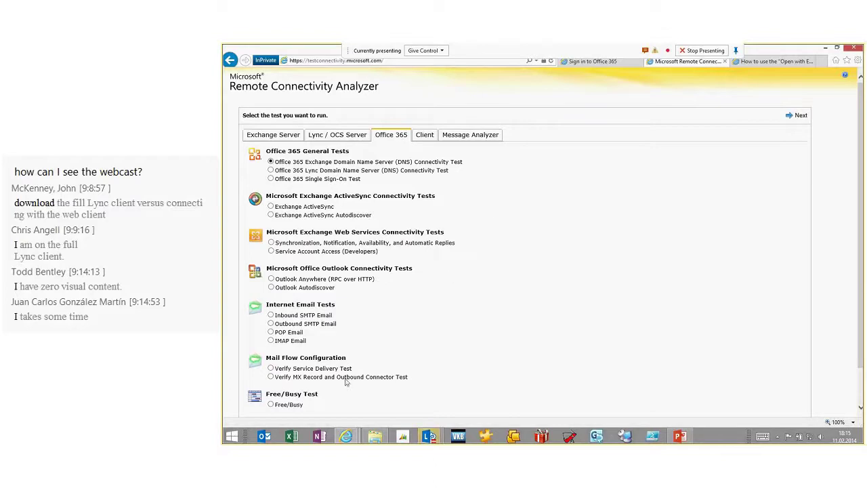
Step: Minimize the browser, launch Outlook and create a new mail profile named vortex50
{"action": "left_click", "coordinate": [826, 49]}
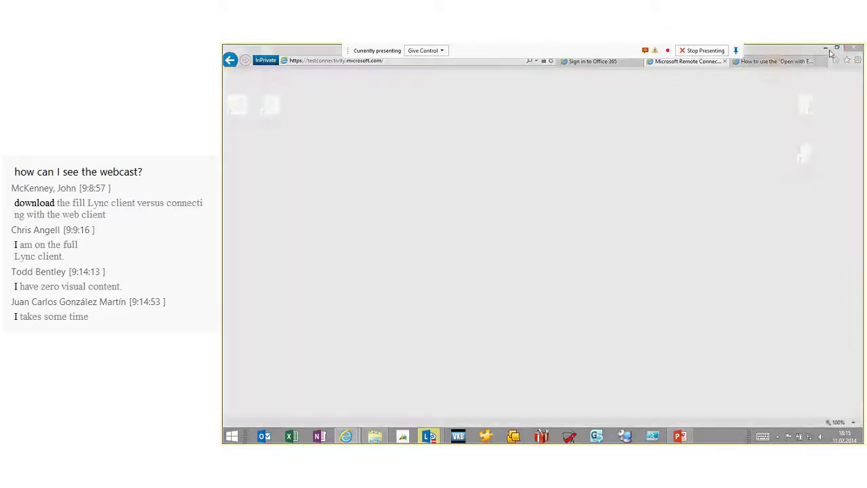
{"action": "left_click", "coordinate": [269, 436]}
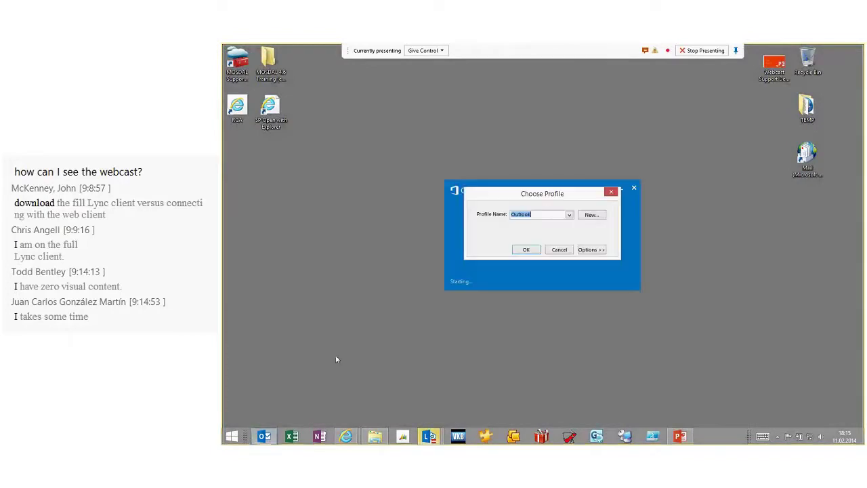
{"action": "left_click", "coordinate": [591, 215]}
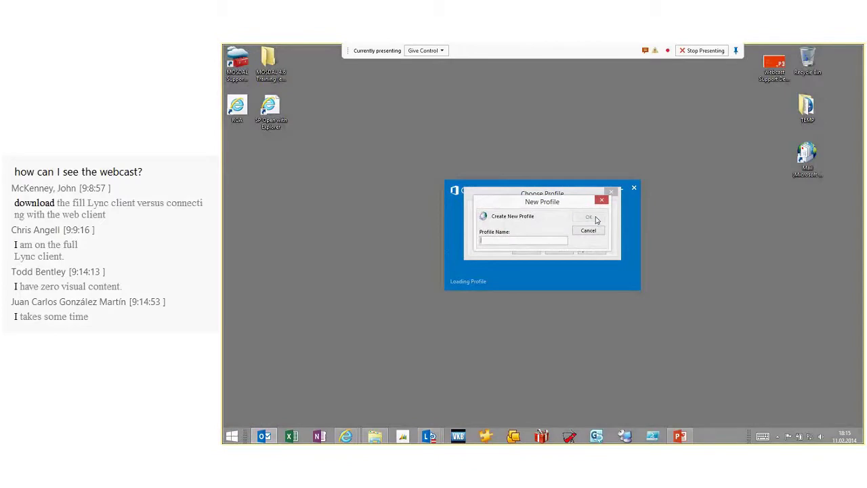
{"action": "type", "text": "vortex5"}
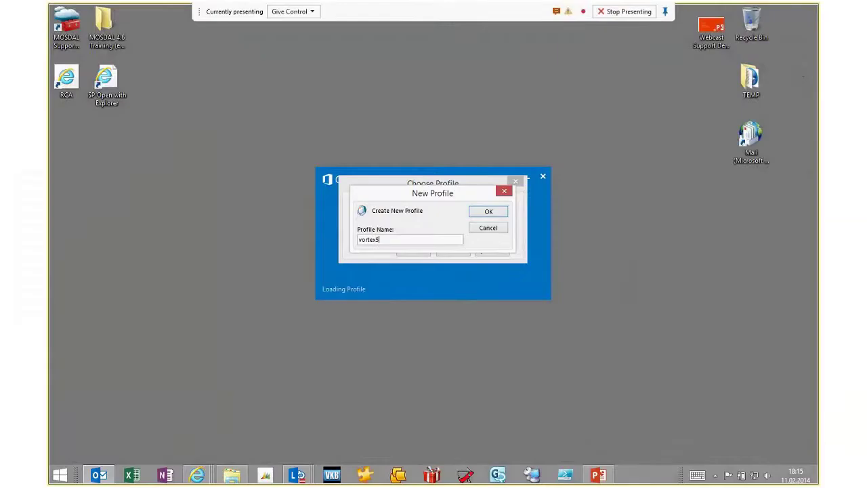
{"action": "type", "text": "0"}
{"action": "left_click", "coordinate": [492, 212]}
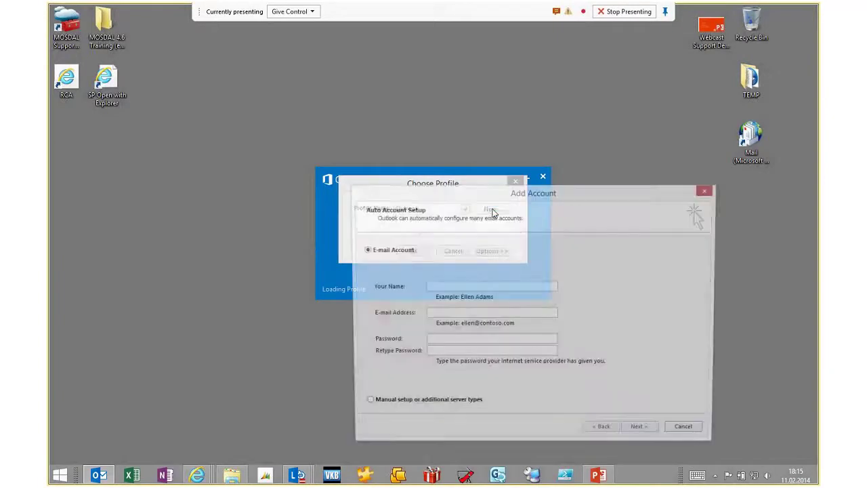
Step: Enter the vortex50.com account's e-mail address and password twice, and start automatic setup
{"action": "left_click", "coordinate": [466, 314]}
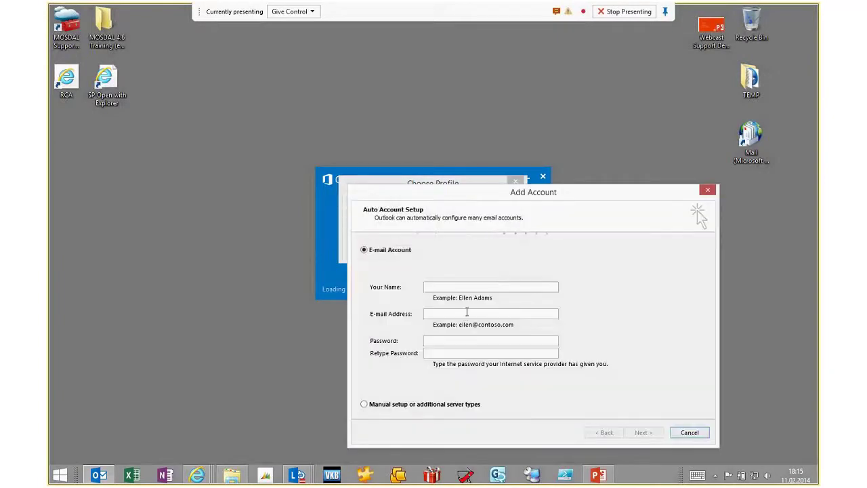
{"action": "key", "text": "Tab"}
{"action": "type", "text": "********"}
{"action": "key", "text": "Tab"}
{"action": "type", "text": "********"}
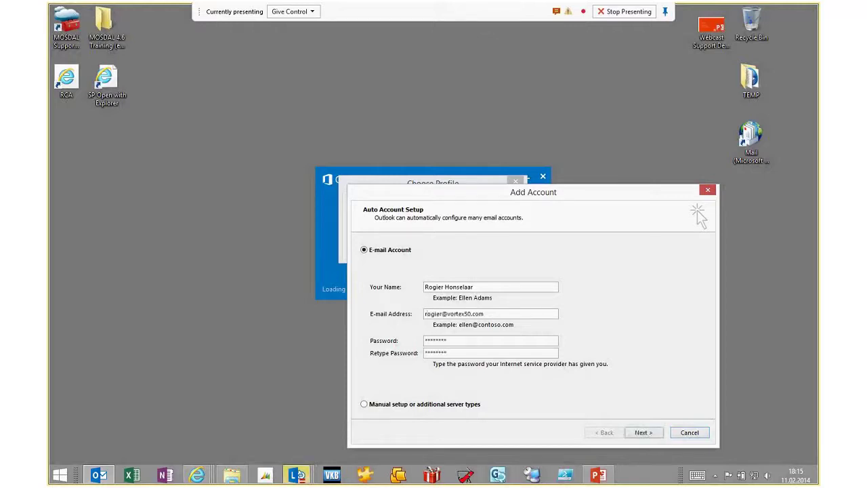
{"action": "left_click", "coordinate": [653, 436]}
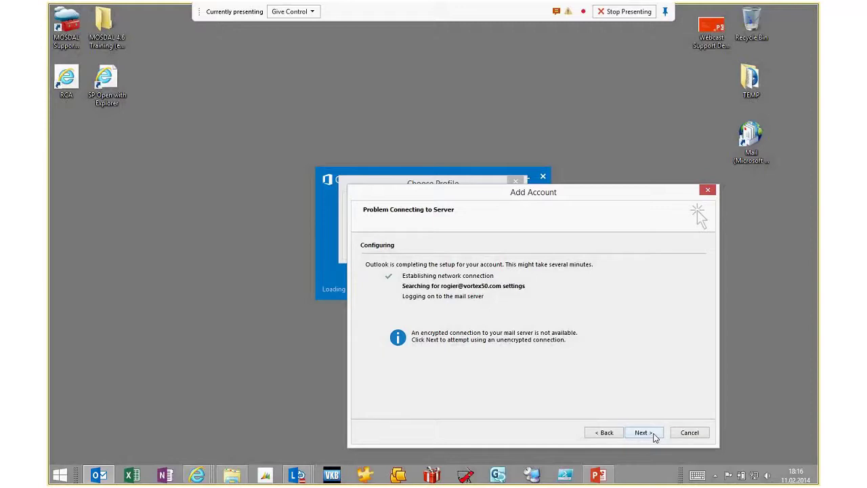
Step: Retry over an unencrypted connection, then abandon setup and close the profile chooser
{"action": "left_click", "coordinate": [643, 432]}
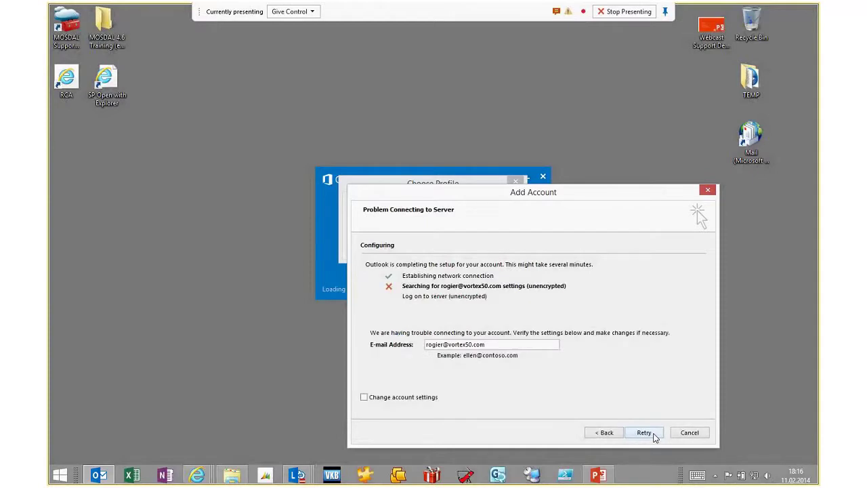
{"action": "left_click", "coordinate": [688, 433]}
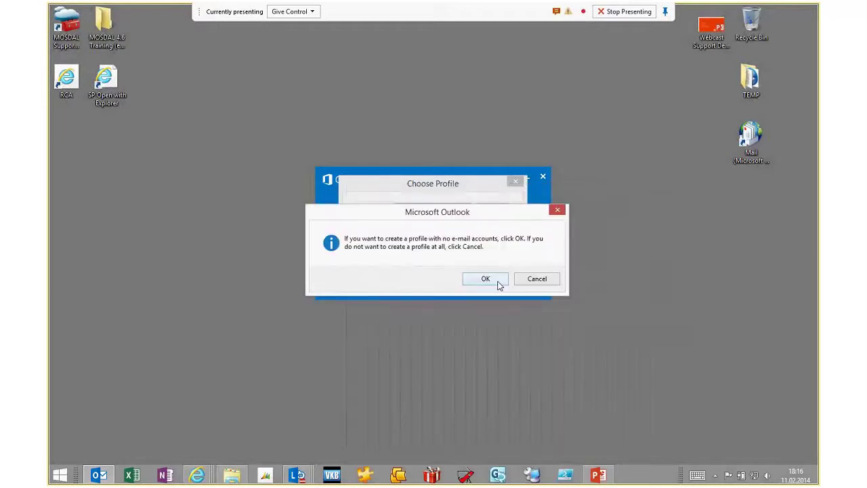
{"action": "left_click", "coordinate": [497, 282]}
{"action": "left_click", "coordinate": [466, 251]}
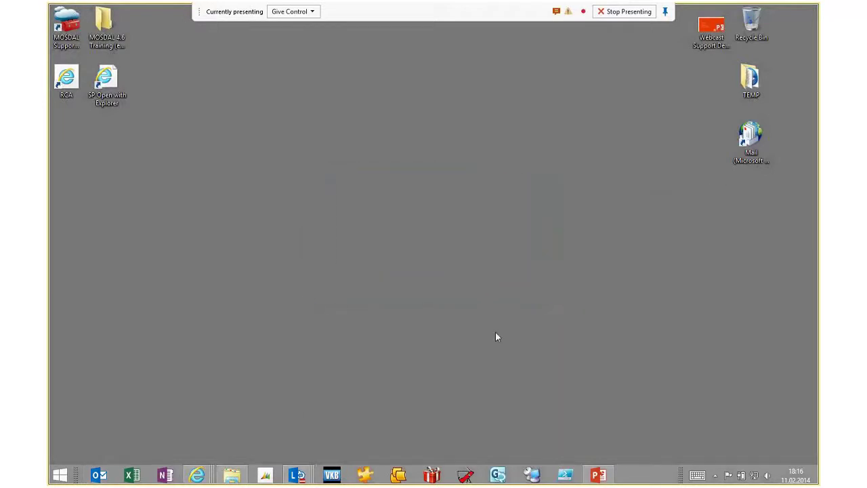
Step: Return to the Remote Connectivity Analyzer and choose the Outlook Autodiscover test
{"action": "mouse_move", "coordinate": [197, 474]}
{"action": "left_click", "coordinate": [220, 442]}
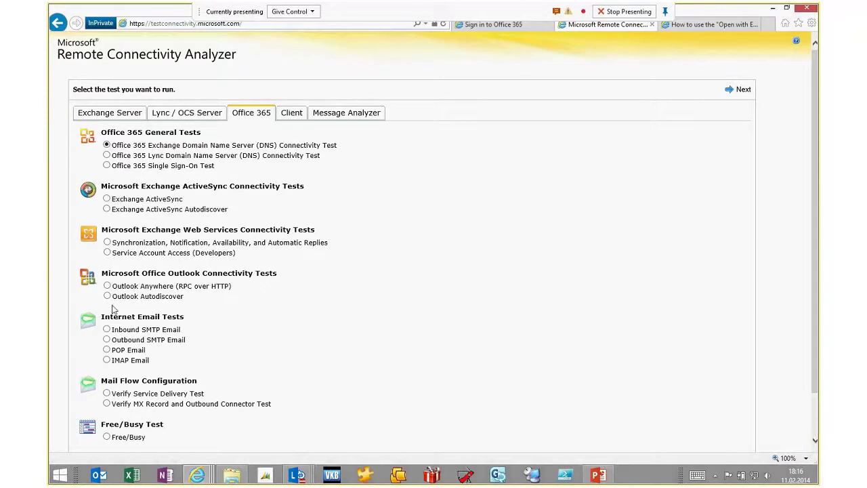
{"action": "left_click", "coordinate": [107, 297]}
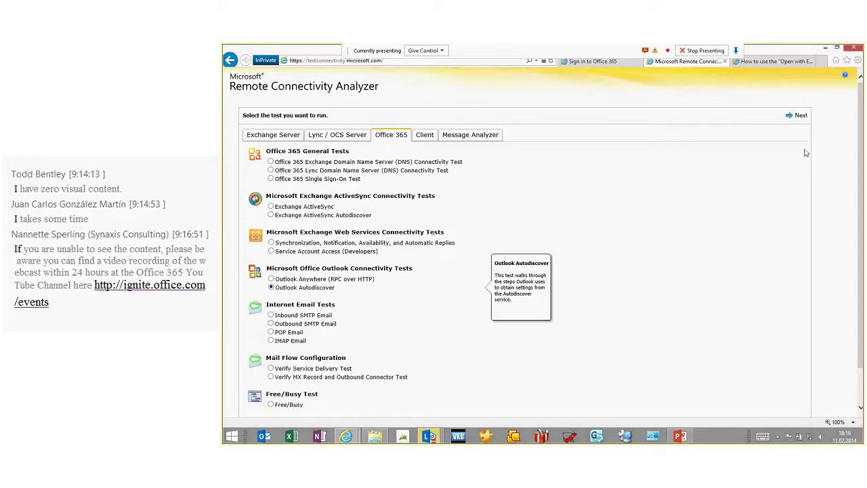
Step: Fill the Autodiscover form with the account's e-mail, password and the responsibility acknowledgement
{"action": "left_click", "coordinate": [799, 117]}
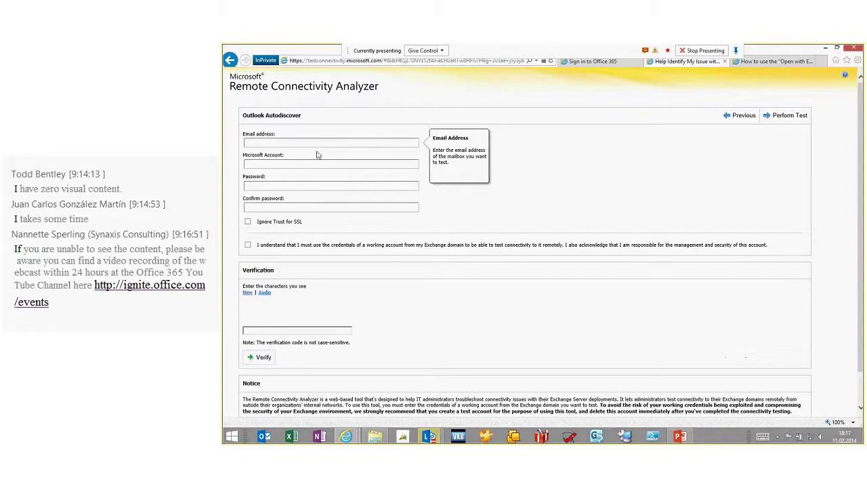
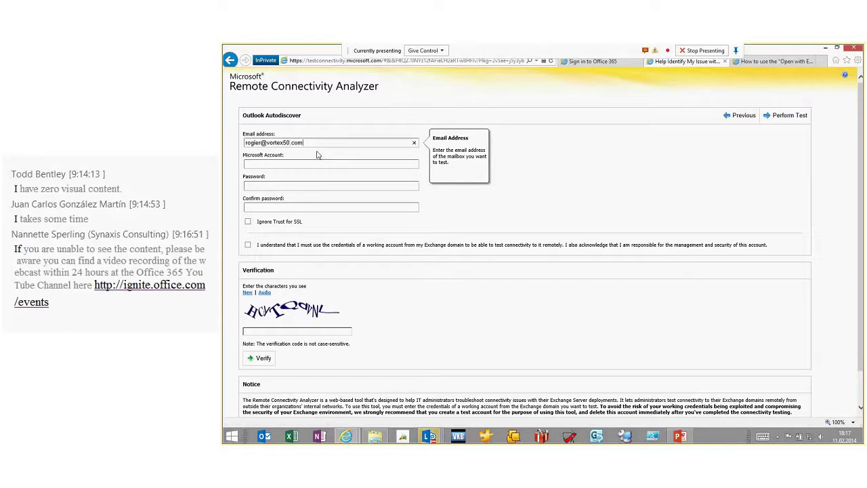
{"action": "key", "text": "Tab"}
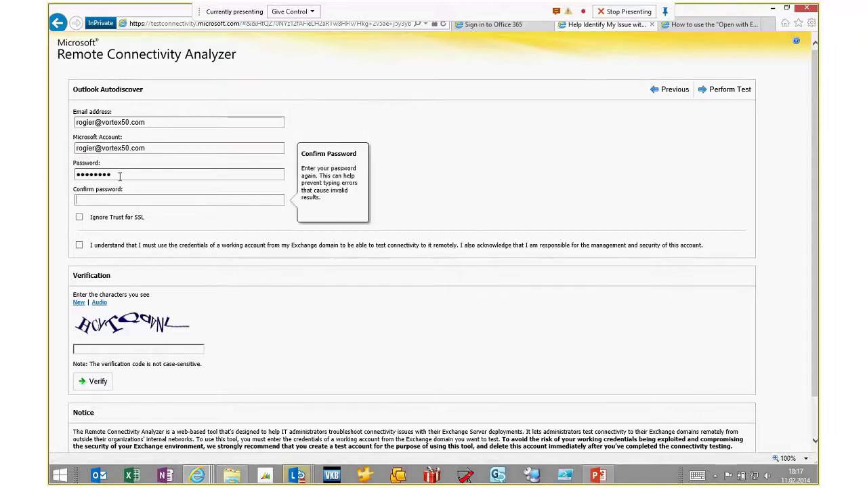
{"action": "type", "text": "•••••••••"}
{"action": "left_click", "coordinate": [78, 245]}
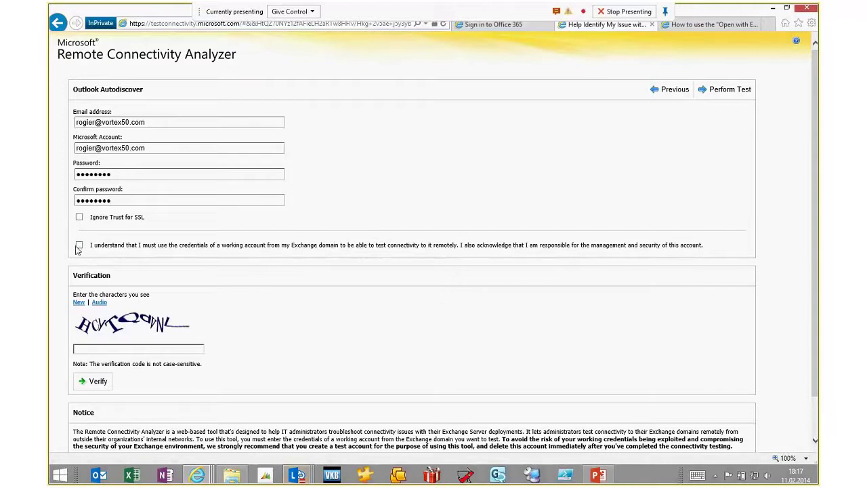
{"action": "left_click", "coordinate": [79, 246]}
Step: Enter the CAPTCHA verification characters, verify the session and run the Autodiscover test
{"action": "left_click", "coordinate": [164, 348]}
{"action": "type", "text": "H"}
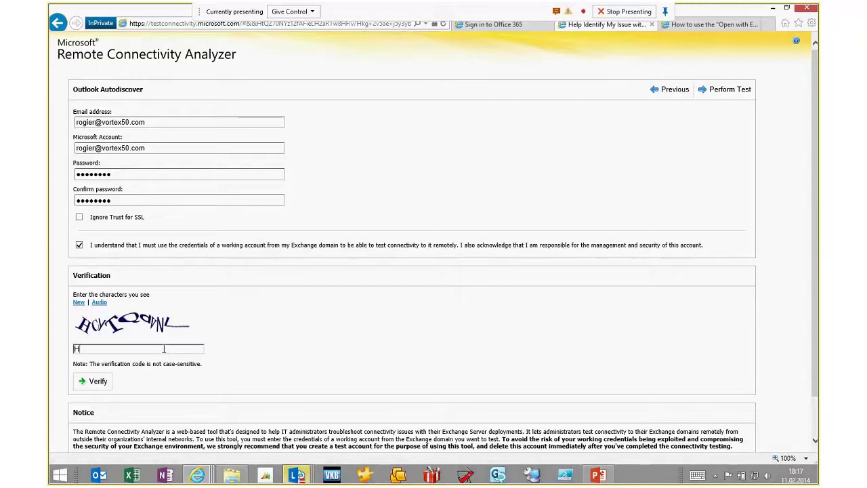
{"action": "type", "text": "CYT"}
{"action": "type", "text": "Q"}
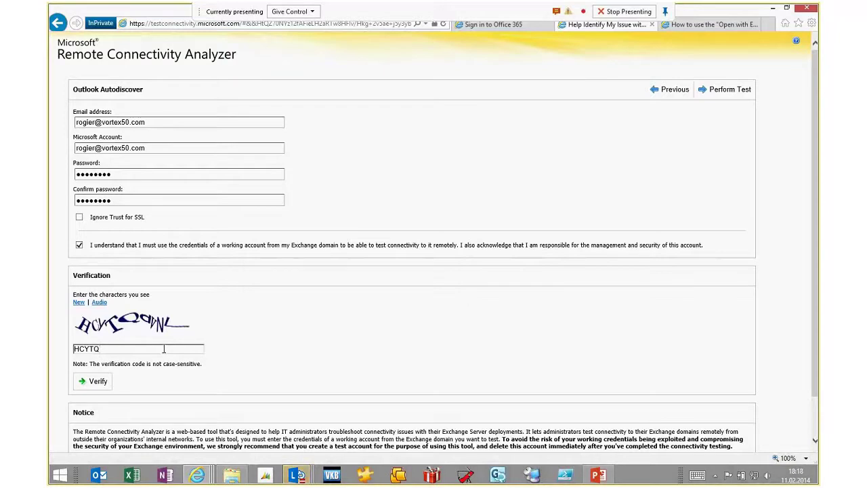
{"action": "type", "text": "dV"}
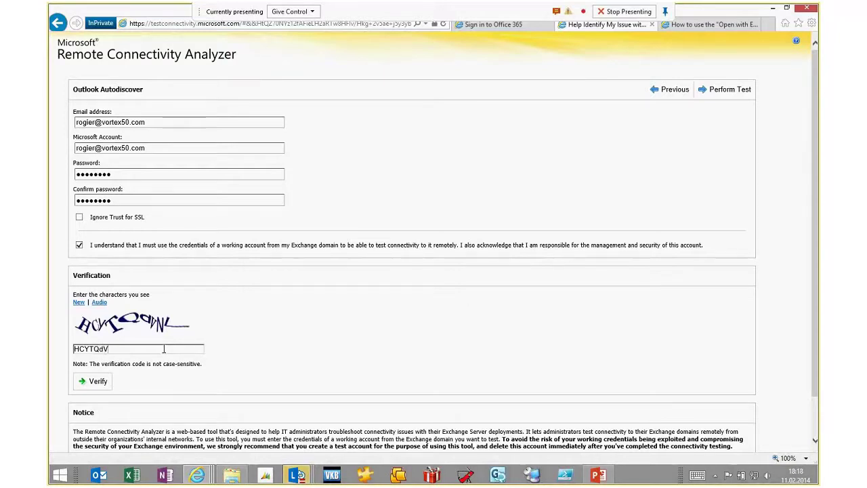
{"action": "type", "text": "NL"}
{"action": "left_click", "coordinate": [87, 381]}
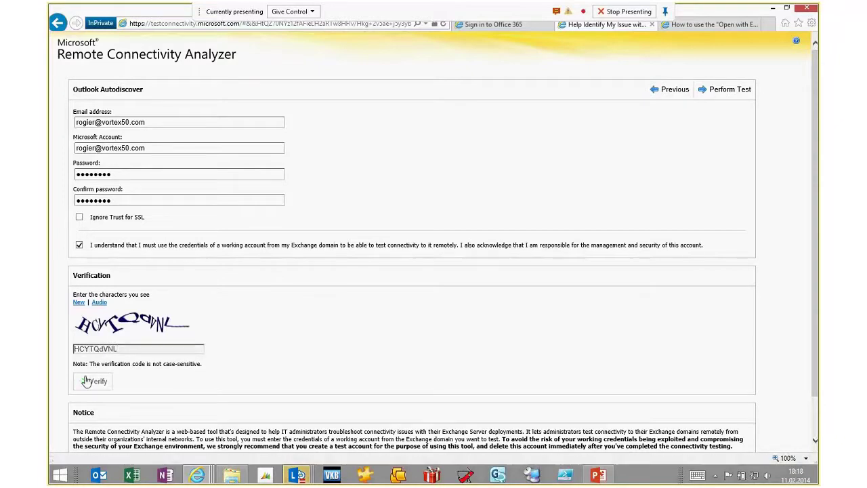
{"action": "left_click_drag", "start_coordinate": [287, 364], "coordinate": [84, 364]}
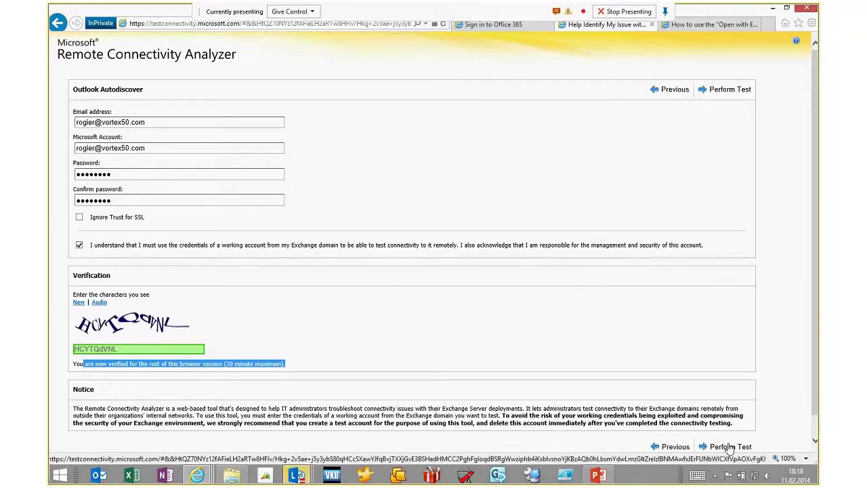
{"action": "left_click", "coordinate": [730, 447]}
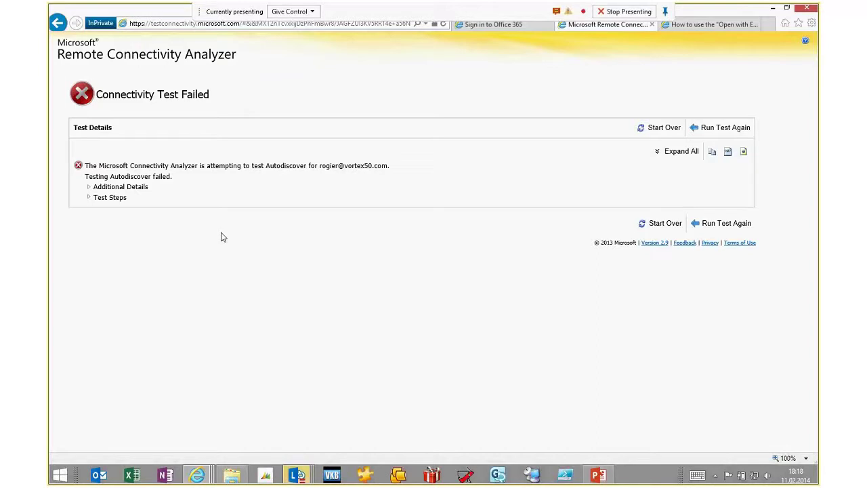
Step: Expand Additional Details of the failed Autodiscover test to see the 1121 ms elapsed time
{"action": "left_click", "coordinate": [89, 187]}
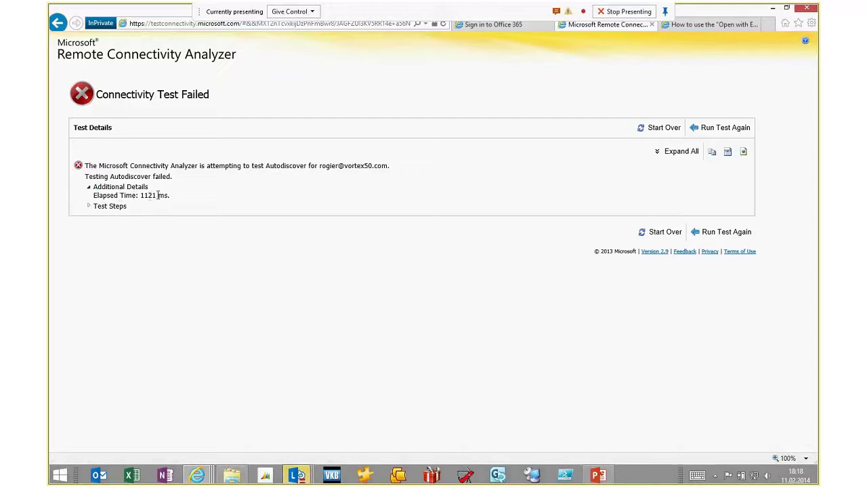
Step: Expand the nested test steps down to the autodiscover CNAME warning, then show the Office 365 sign-in page
{"action": "left_click", "coordinate": [89, 206]}
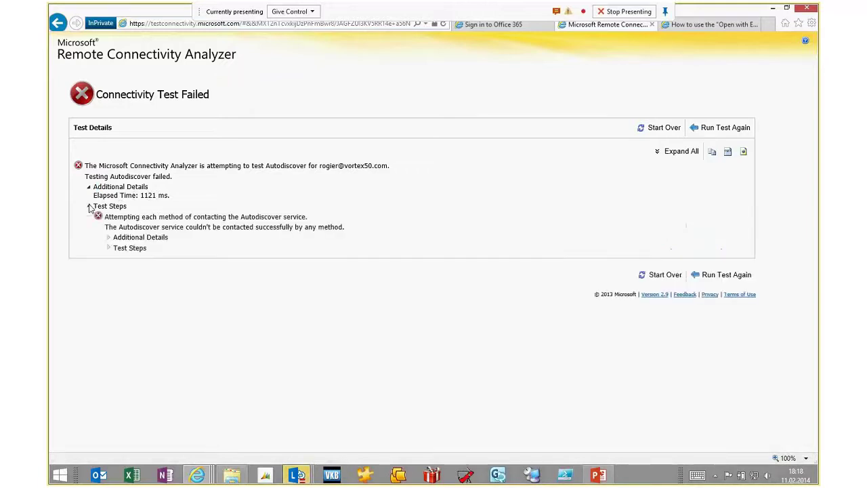
{"action": "left_click", "coordinate": [109, 248]}
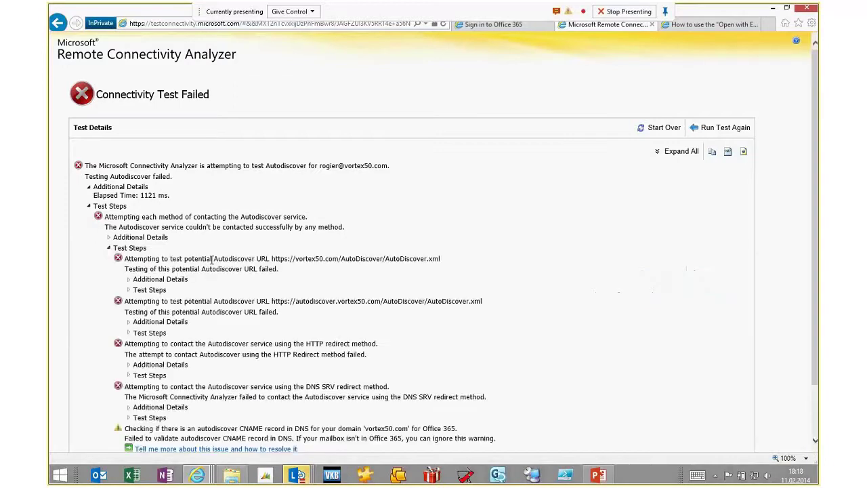
{"action": "scroll", "coordinate": [212, 260], "scroll_direction": "down", "scroll_amount": 1}
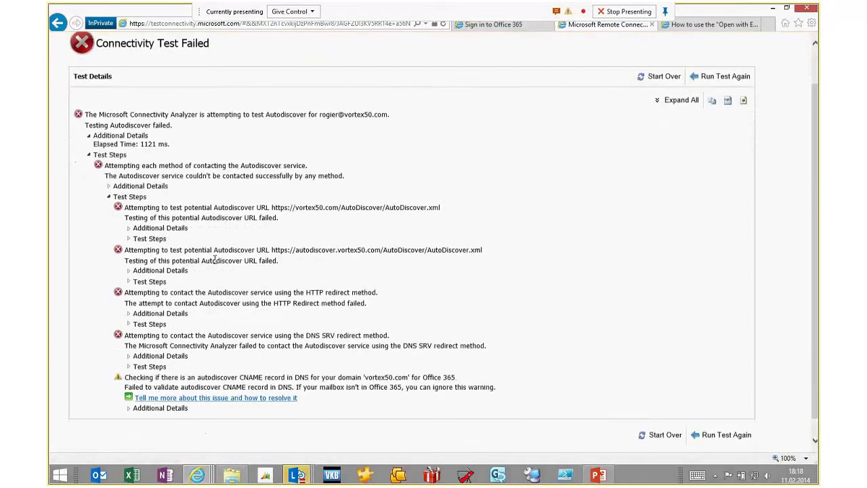
{"action": "scroll", "coordinate": [214, 259], "scroll_direction": "down", "scroll_amount": 1}
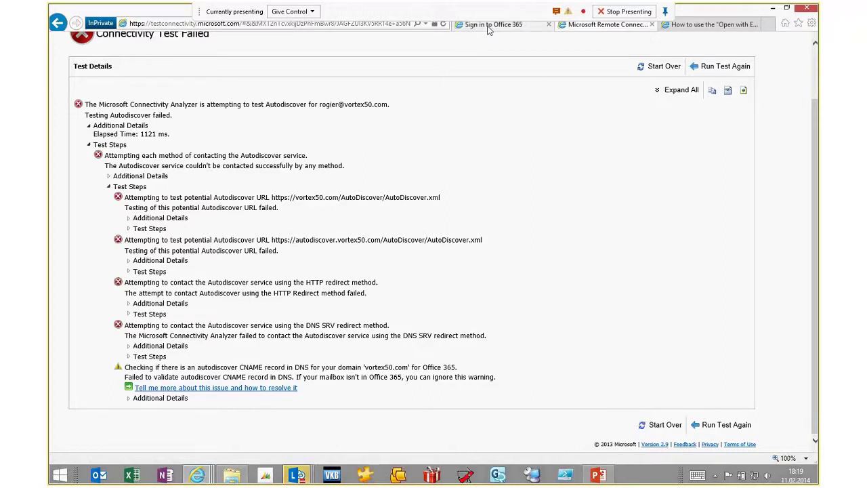
{"action": "left_click", "coordinate": [489, 27]}
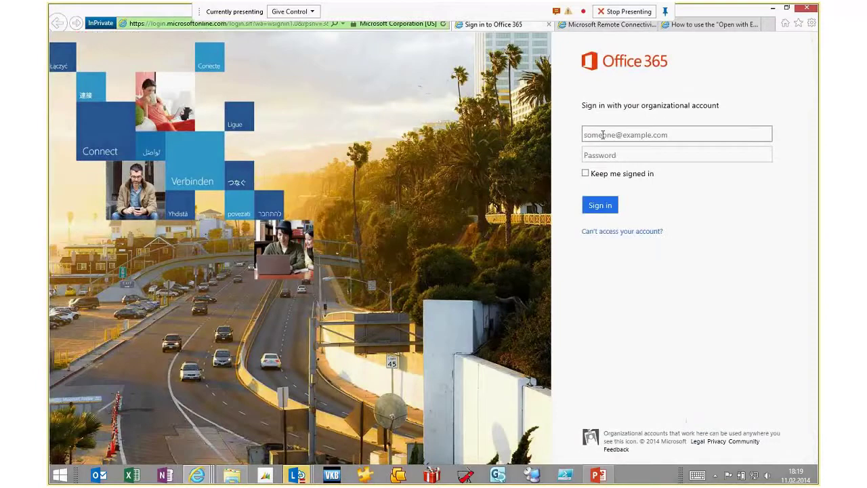
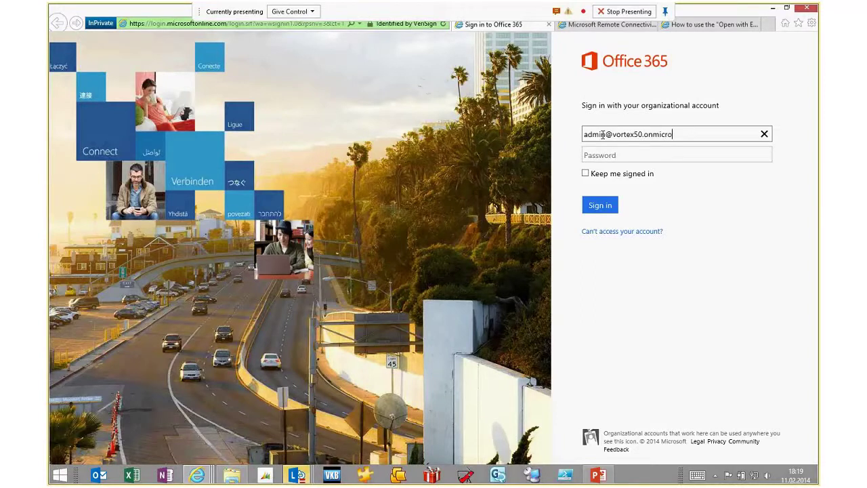
Step: Sign in with the tenant admin e-mail and password, resubmitting the password after the timeout
{"action": "key", "text": "Tab"}
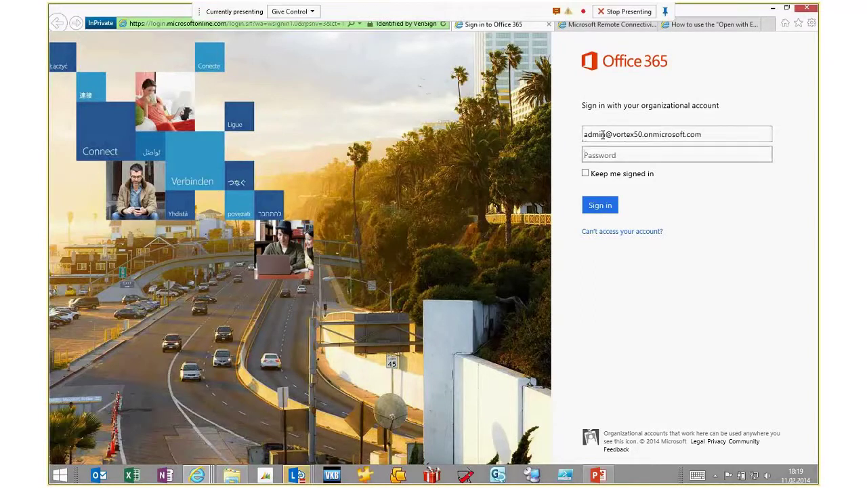
{"action": "type", "text": "••••••••••"}
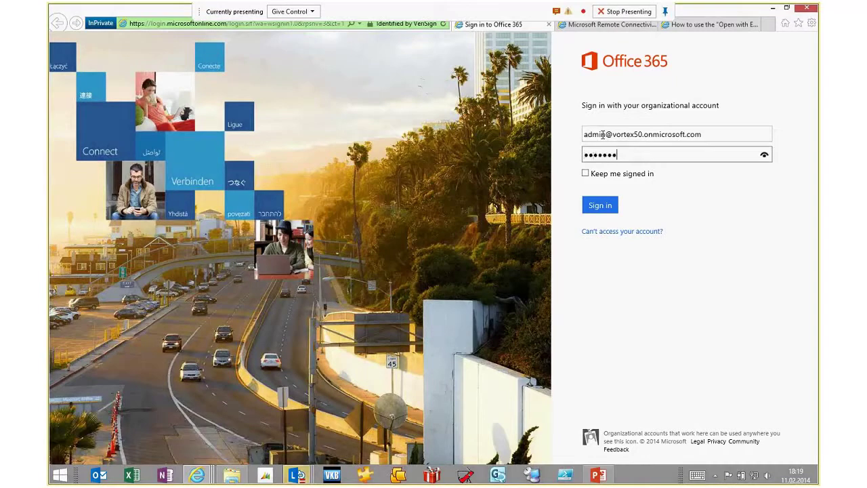
{"action": "key", "text": "Return"}
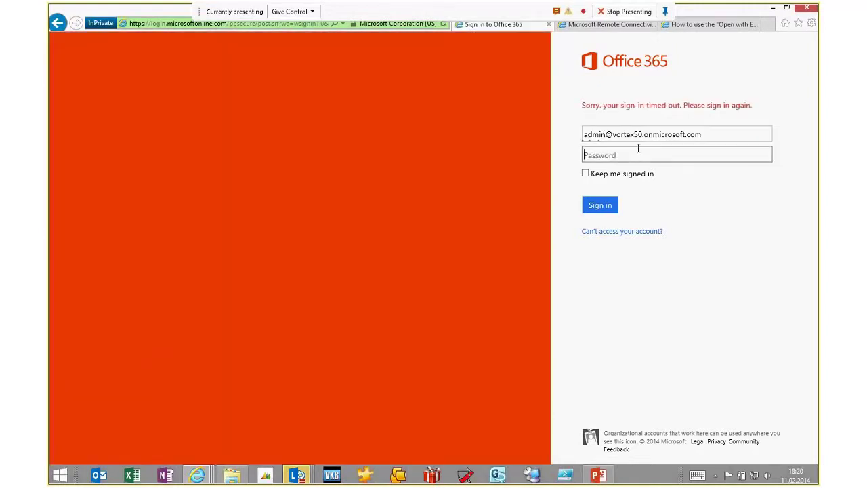
{"action": "key", "text": "ctrl+v"}
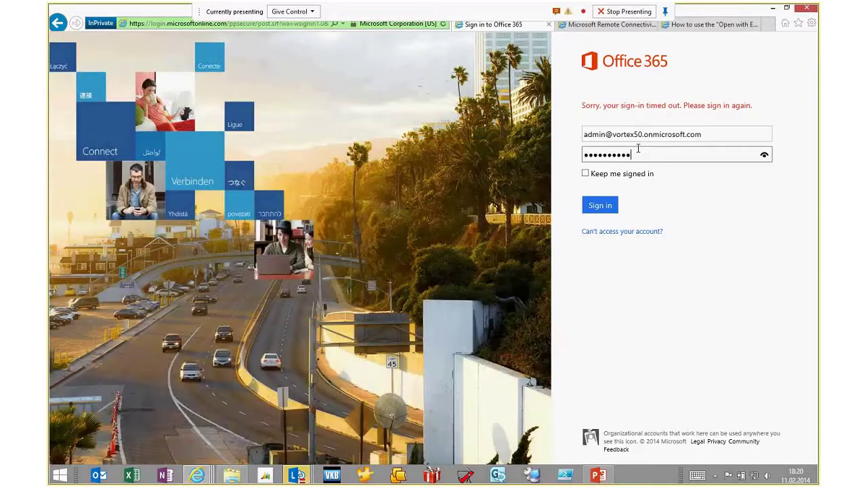
{"action": "key", "text": "Return"}
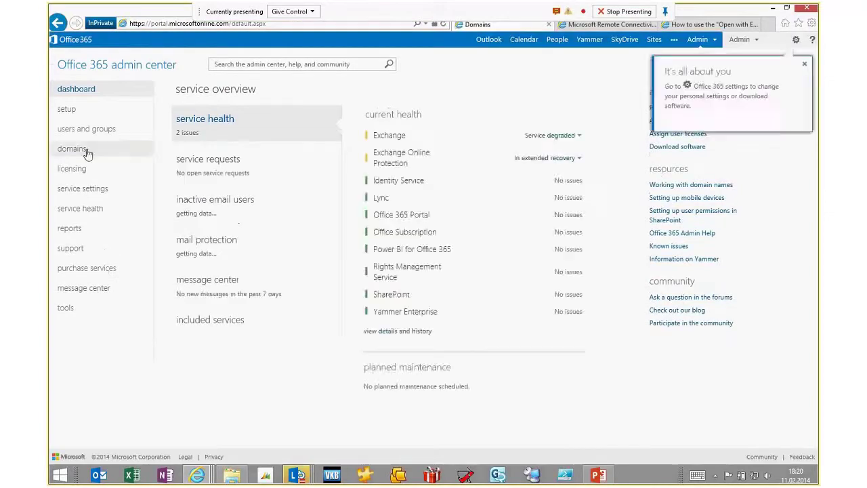
Step: Open vortex50.com in Domains and review its DNS records, including the autodiscover CNAME
{"action": "left_click", "coordinate": [78, 148]}
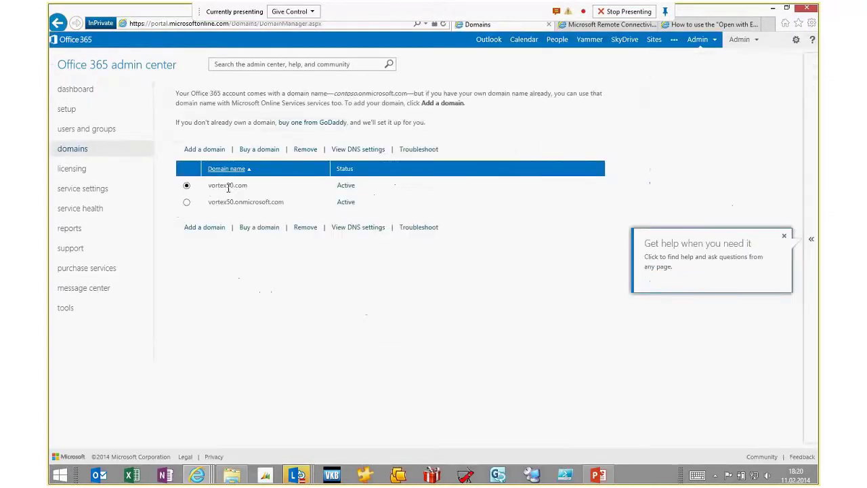
{"action": "left_click", "coordinate": [358, 150]}
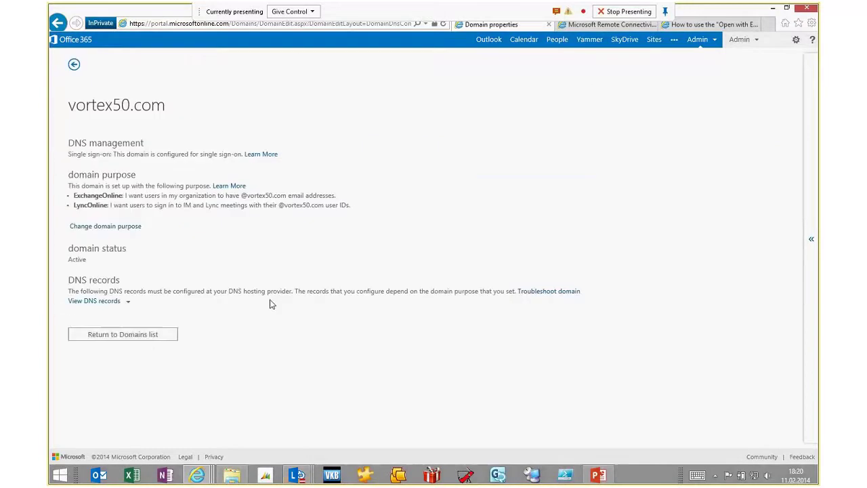
{"action": "left_click", "coordinate": [95, 301]}
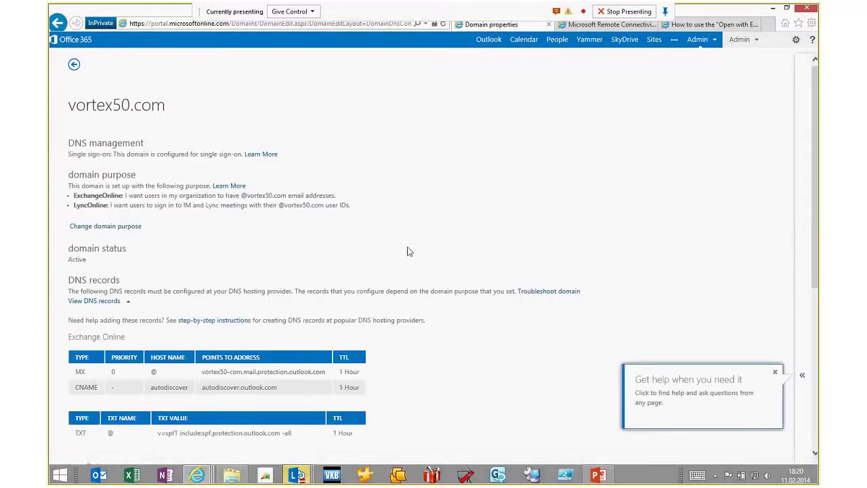
{"action": "scroll", "coordinate": [409, 251], "scroll_direction": "down", "scroll_amount": 3}
{"action": "scroll", "coordinate": [409, 252], "scroll_direction": "down", "scroll_amount": 2}
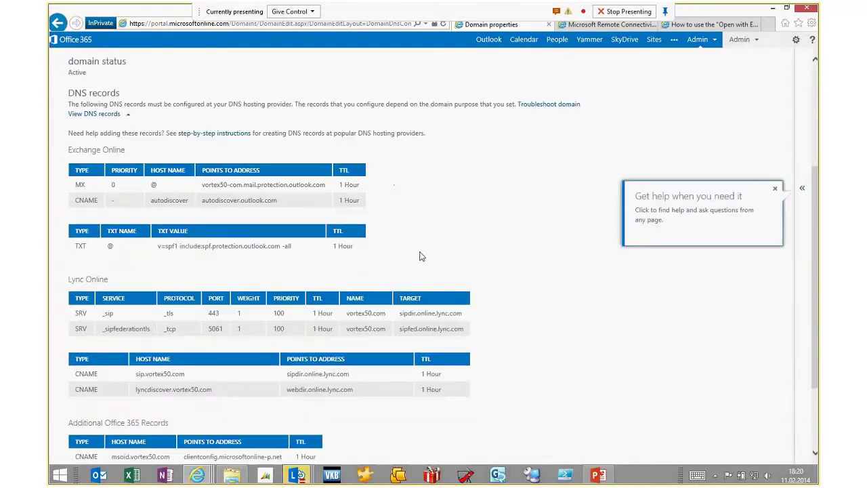
{"action": "scroll", "coordinate": [496, 285], "scroll_direction": "down", "scroll_amount": 1}
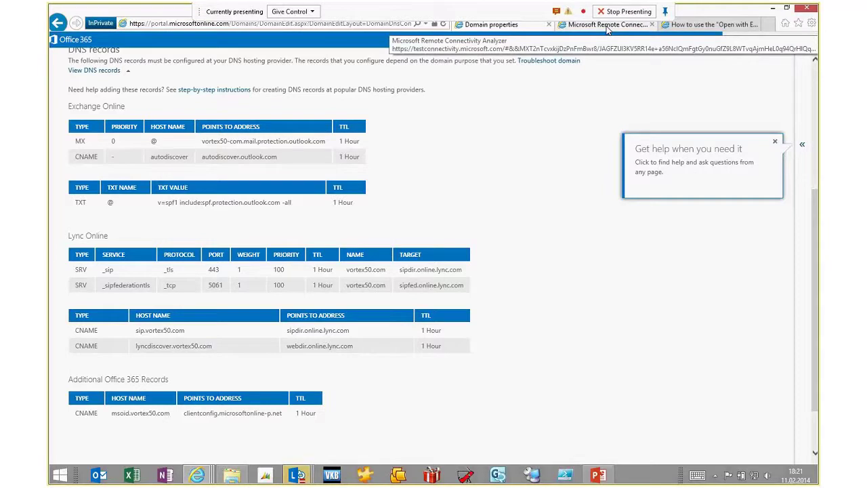
Step: Run the Office 365 Exchange DNS Connectivity Test for domain vortex50.com
{"action": "left_click", "coordinate": [607, 25]}
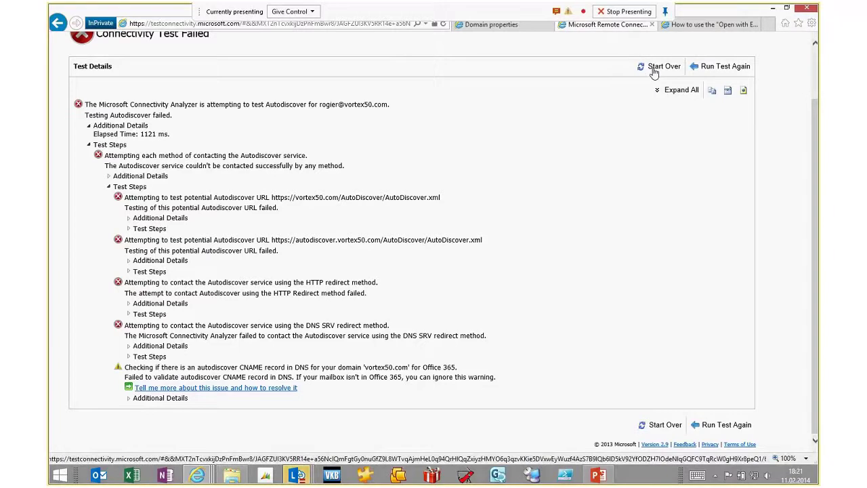
{"action": "left_click", "coordinate": [653, 68]}
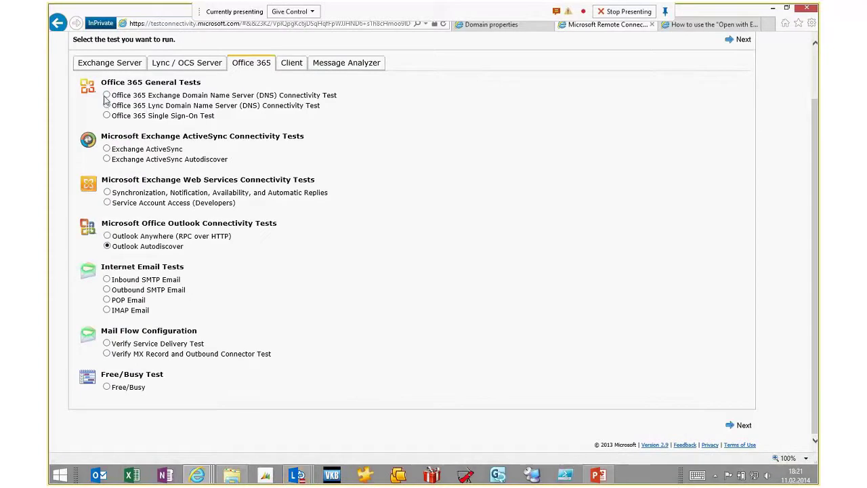
{"action": "left_click", "coordinate": [106, 95]}
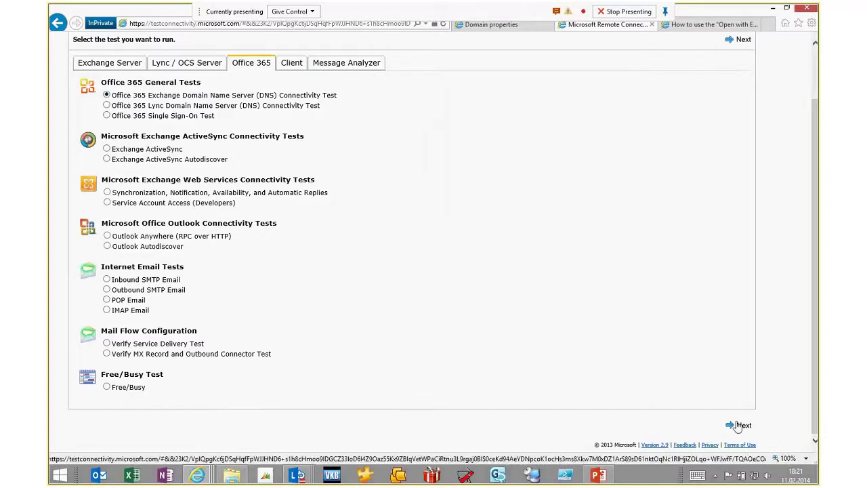
{"action": "left_click", "coordinate": [738, 425]}
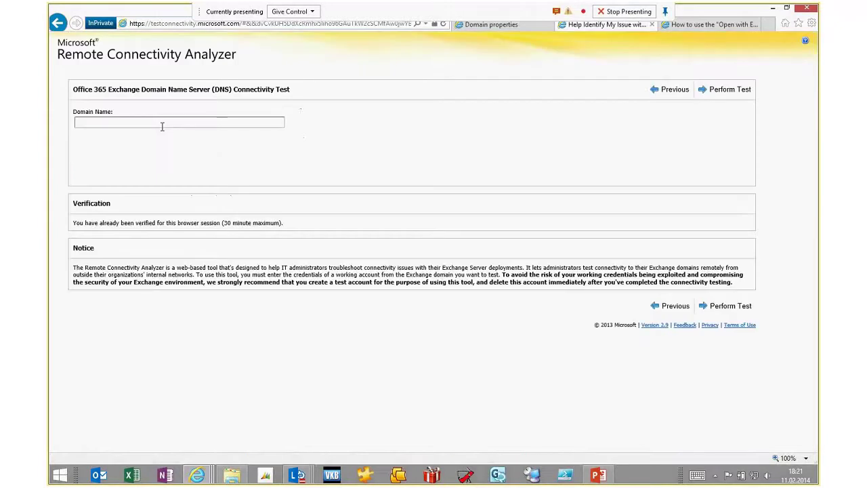
{"action": "left_click", "coordinate": [162, 126]}
{"action": "type", "text": "vortex"}
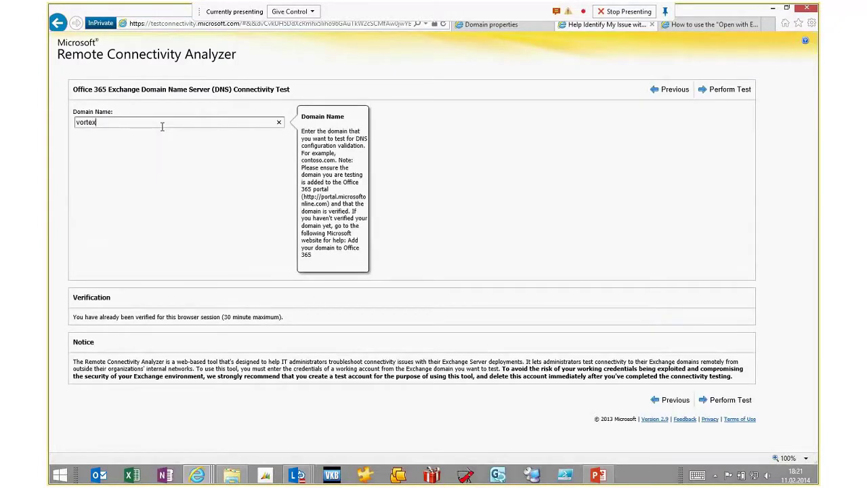
{"action": "type", "text": "50.com"}
{"action": "left_click", "coordinate": [731, 402]}
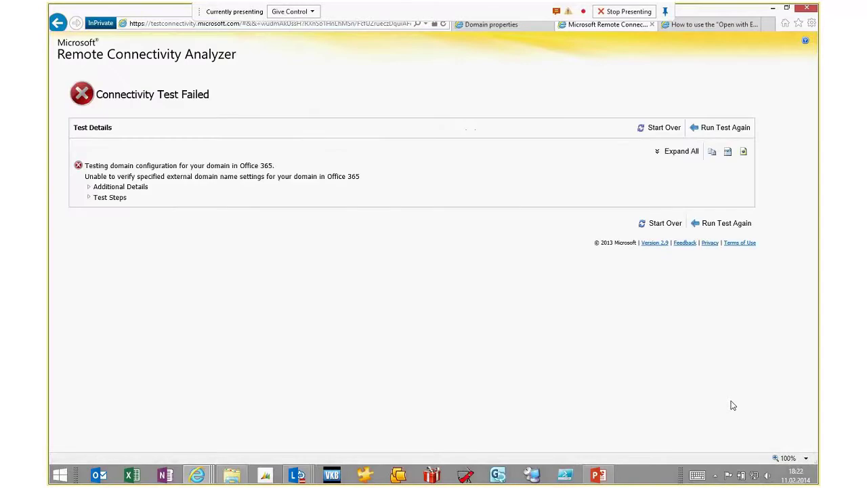
Step: Expand the test steps, the DNS existence and inbound SMTP details, and highlight the mail exchanger host name
{"action": "left_click", "coordinate": [88, 198]}
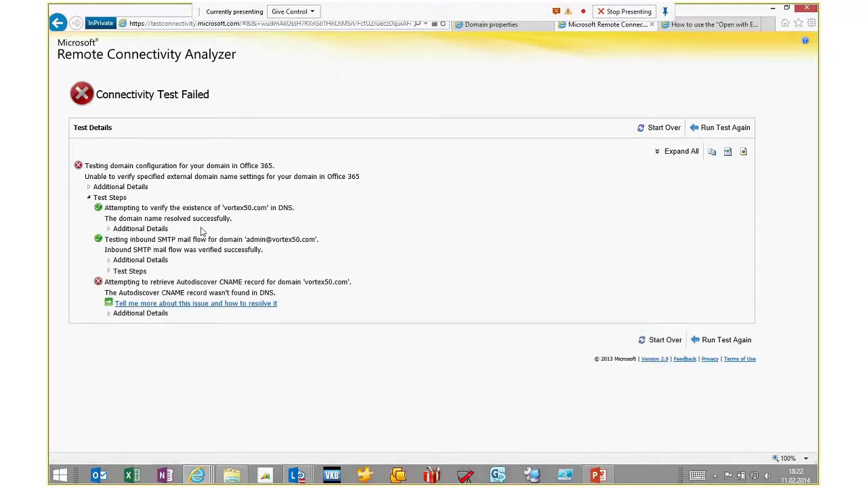
{"action": "left_click", "coordinate": [110, 229]}
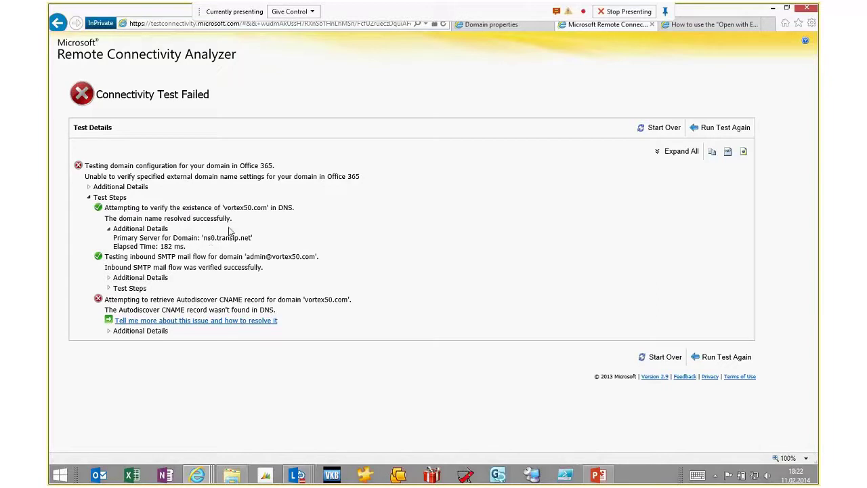
{"action": "left_click", "coordinate": [109, 289]}
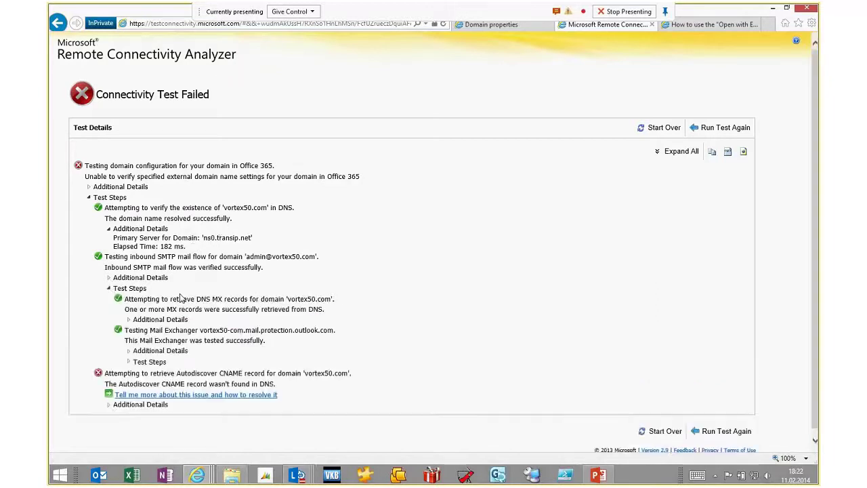
{"action": "scroll", "coordinate": [196, 298], "scroll_direction": "down", "scroll_amount": 1}
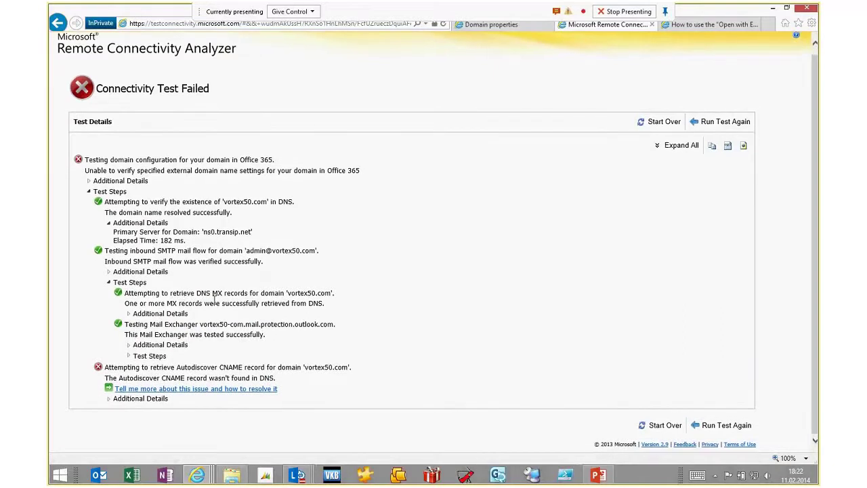
{"action": "left_click_drag", "start_coordinate": [200, 323], "coordinate": [344, 333]}
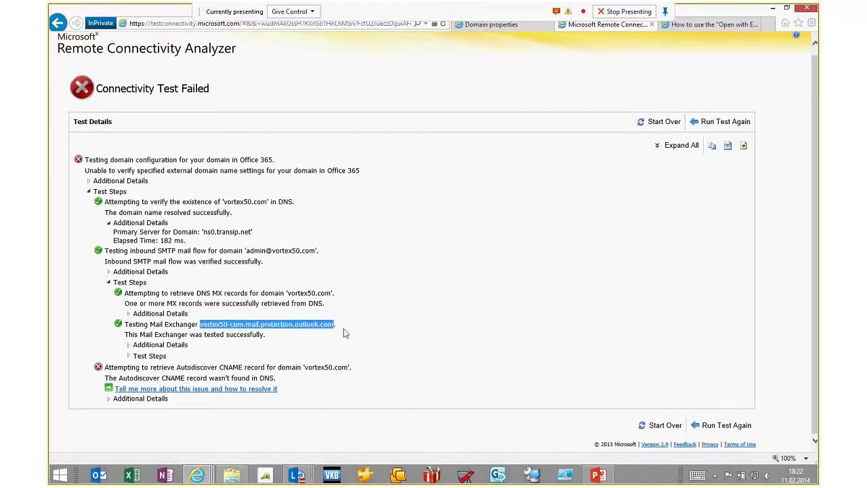
Step: Show the failed Autodiscover CNAME check details, then start over at the test selection page
{"action": "left_click", "coordinate": [109, 399]}
{"action": "scroll", "coordinate": [112, 404], "scroll_direction": "down", "scroll_amount": 1}
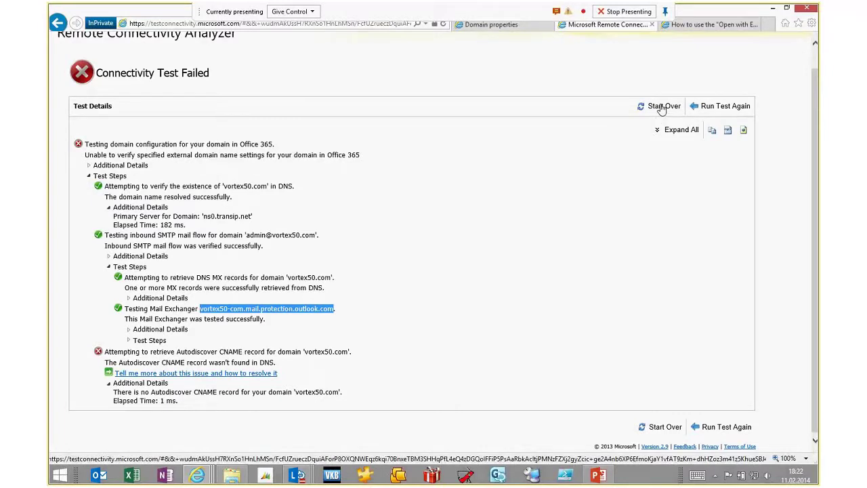
{"action": "left_click", "coordinate": [662, 108]}
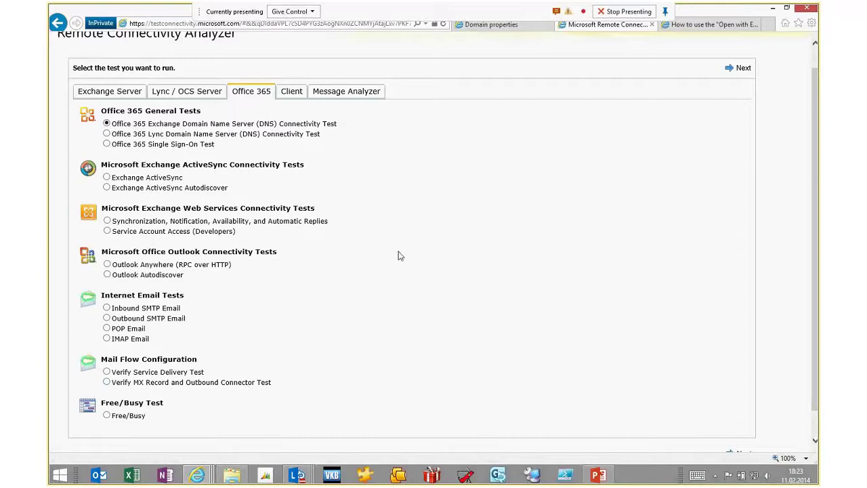
Step: Switch to the Client tab listing Microsoft Connectivity Analyzer and Lync Connectivity Analyzer
{"action": "left_click", "coordinate": [291, 95]}
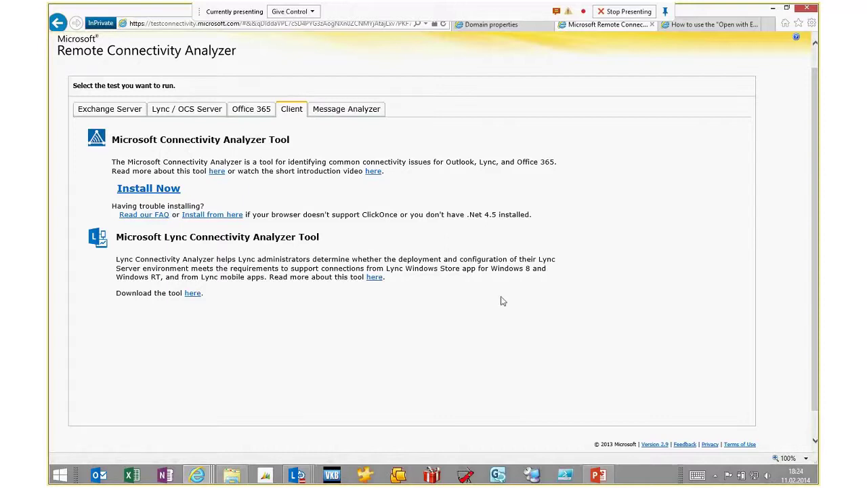
Step: Open the Message Analyzer tab to reach the empty Message Header Analyzer
{"action": "left_click", "coordinate": [345, 110]}
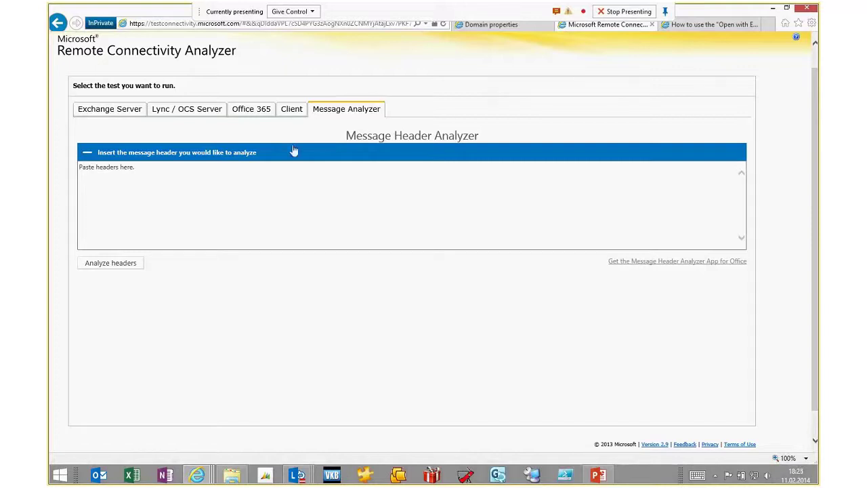
Step: Review the vortex50.com DNS records in the admin center, then go to Outlook Web App
{"action": "left_click", "coordinate": [486, 26]}
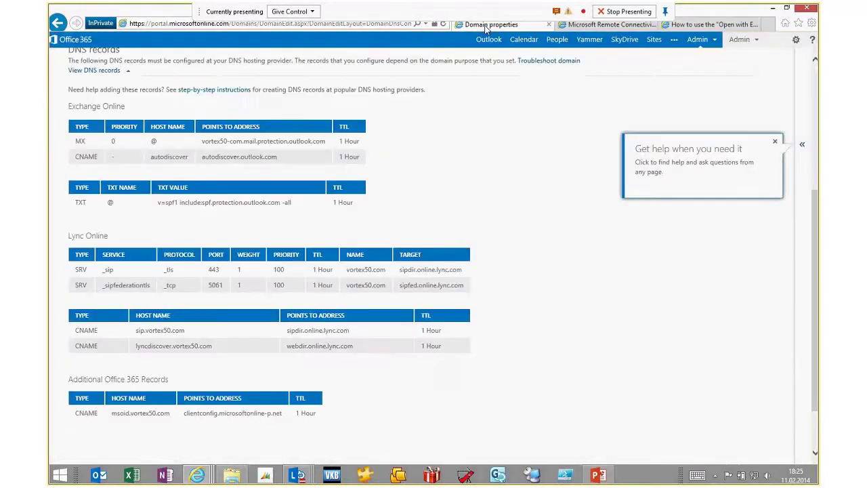
{"action": "scroll", "coordinate": [545, 103], "scroll_direction": "up", "scroll_amount": 3}
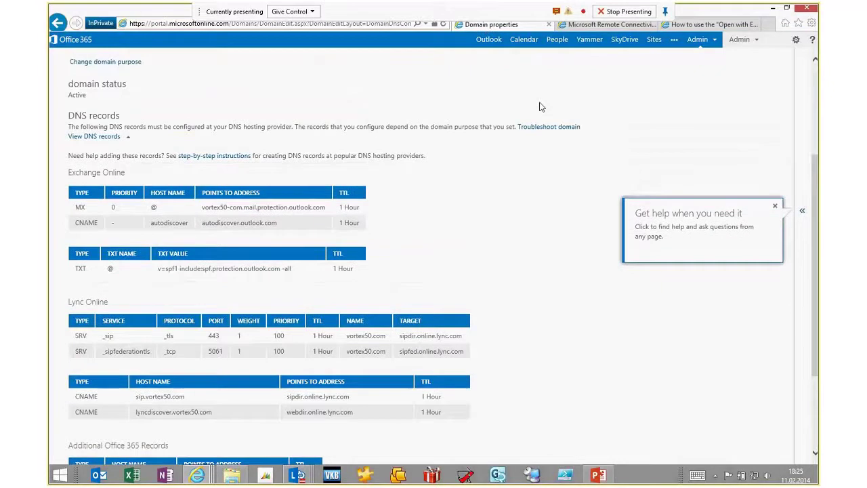
{"action": "scroll", "coordinate": [509, 75], "scroll_direction": "up", "scroll_amount": 1}
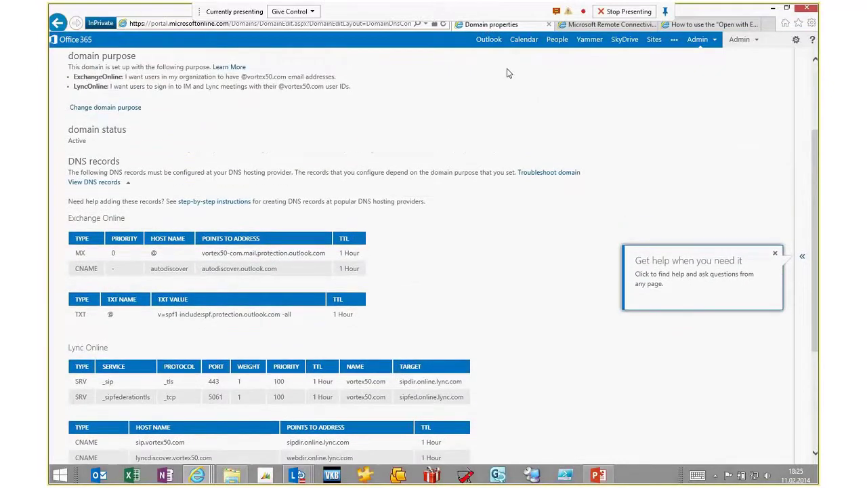
{"action": "left_click", "coordinate": [488, 40]}
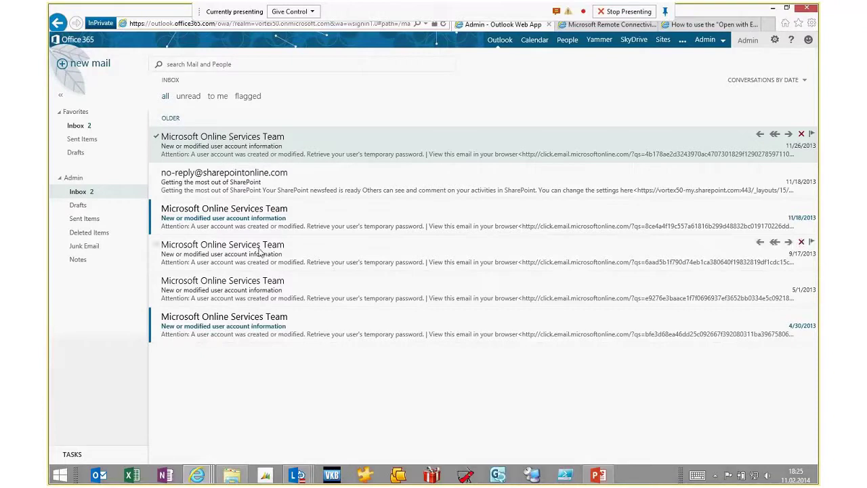
Step: Open the Microsoft Online Services Team message maximized and show its message details headers
{"action": "double_click", "coordinate": [241, 187]}
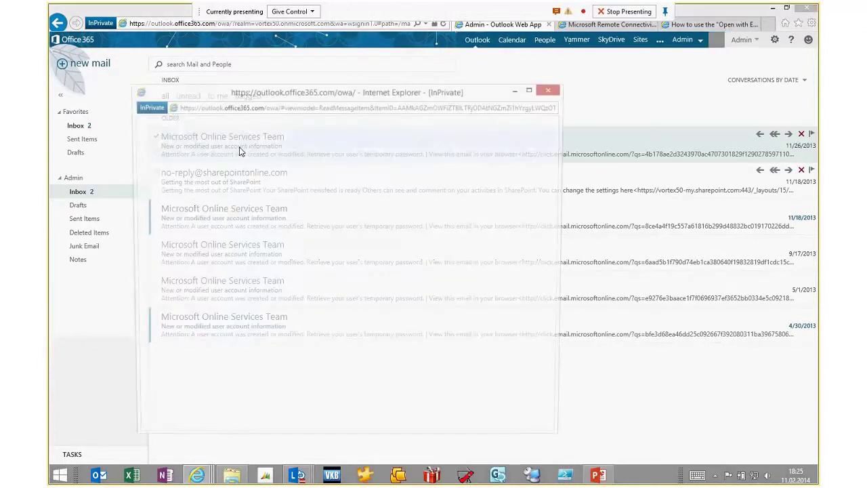
{"action": "double_click", "coordinate": [444, 92]}
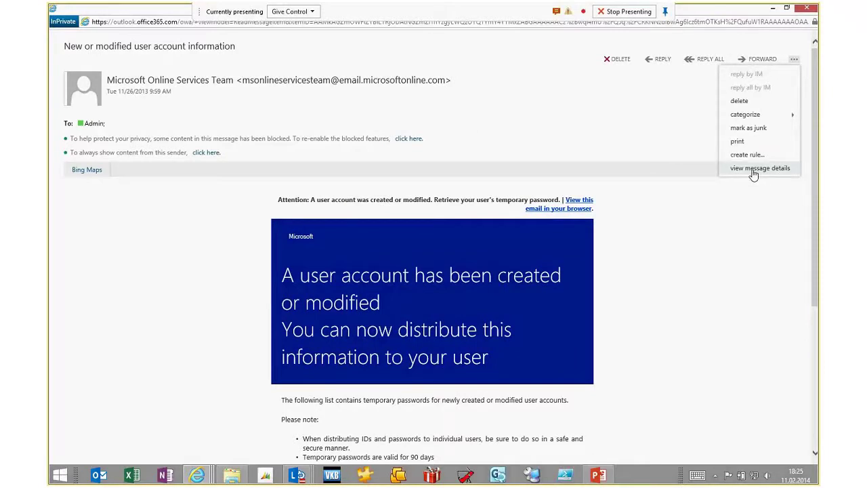
{"action": "left_click", "coordinate": [753, 170]}
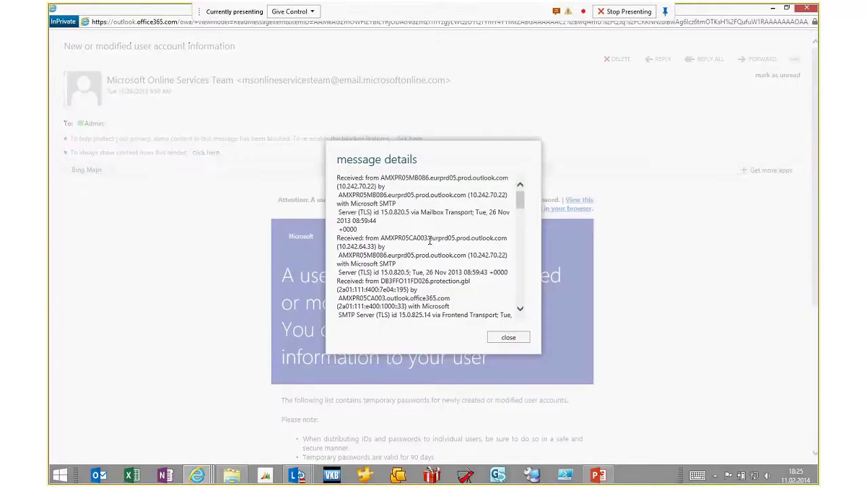
Step: Copy the entire message header and return to the Remote Connectivity Analyzer page
{"action": "double_click", "coordinate": [417, 237]}
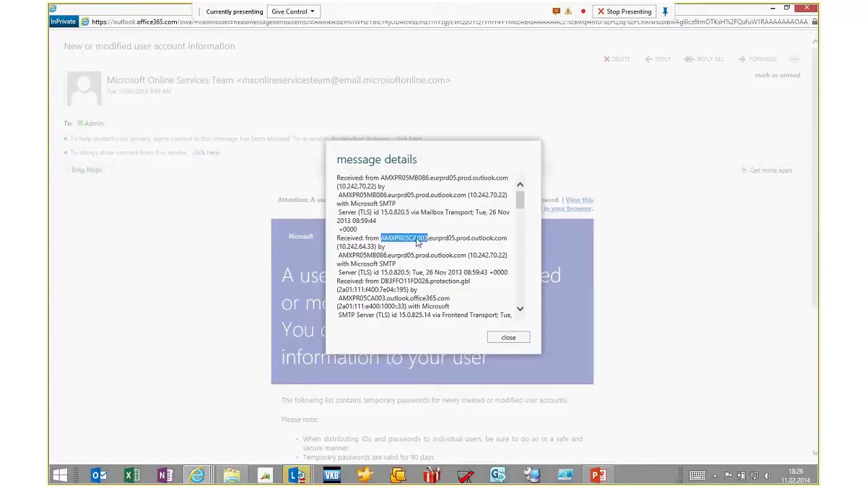
{"action": "key", "text": "ctrl+a"}
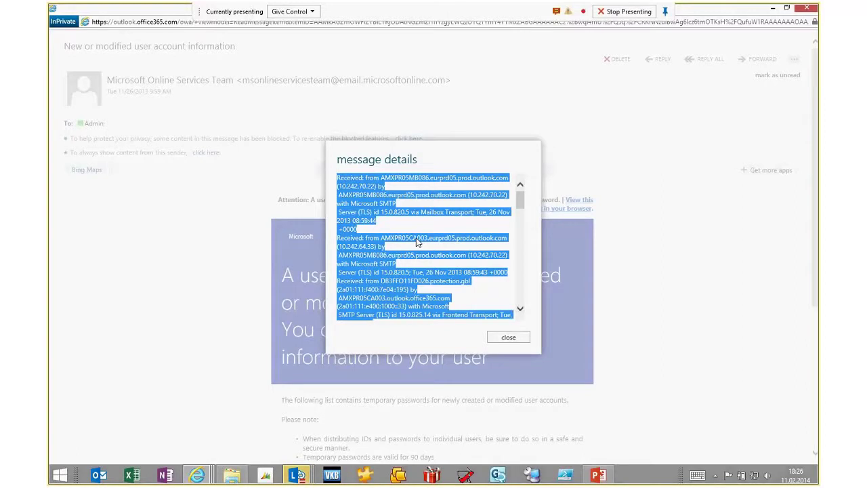
{"action": "right_click", "coordinate": [417, 242]}
{"action": "left_click", "coordinate": [342, 273]}
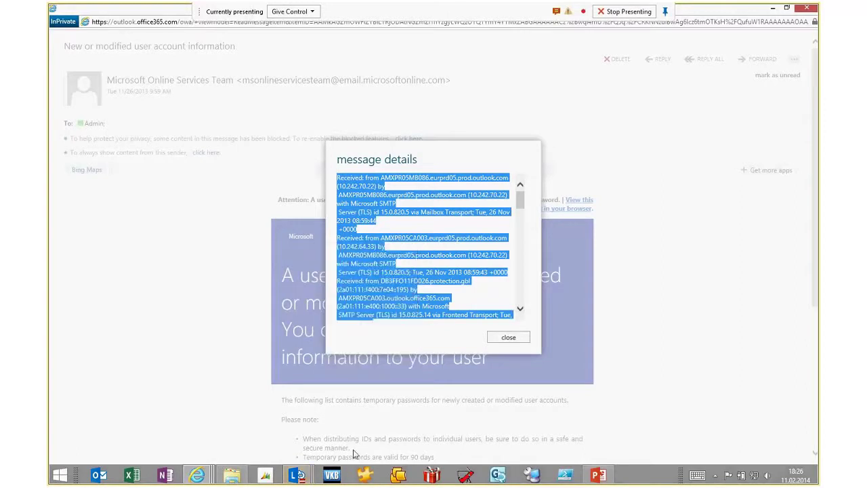
{"action": "left_click", "coordinate": [772, 9]}
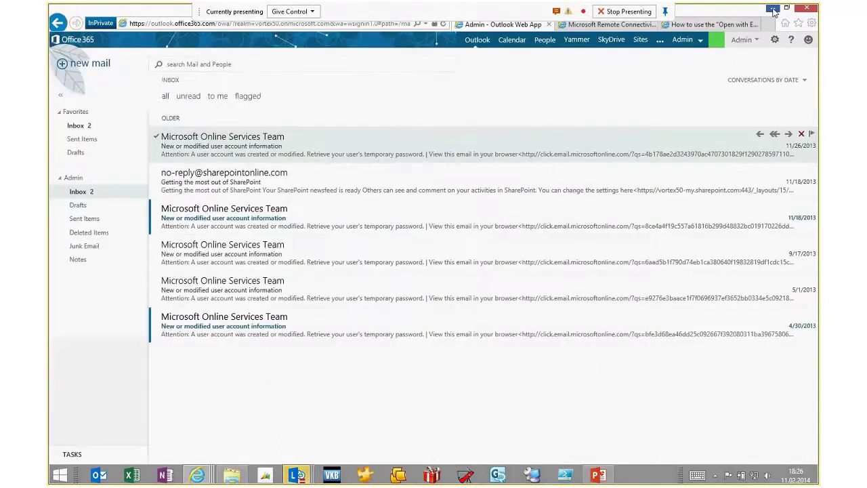
{"action": "left_click", "coordinate": [608, 25]}
Step: Paste the copied header into the Message Header Analyzer, analyze it, and review the five received hops
{"action": "left_click", "coordinate": [118, 172]}
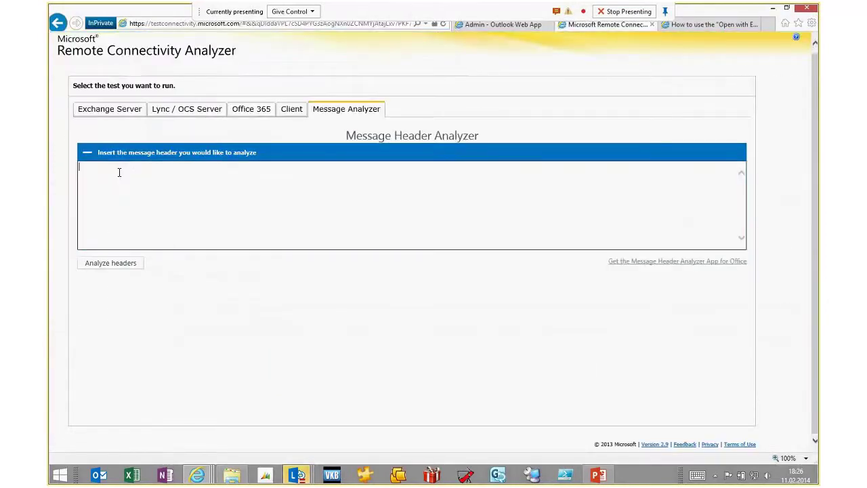
{"action": "right_click", "coordinate": [119, 175]}
{"action": "left_click", "coordinate": [114, 219]}
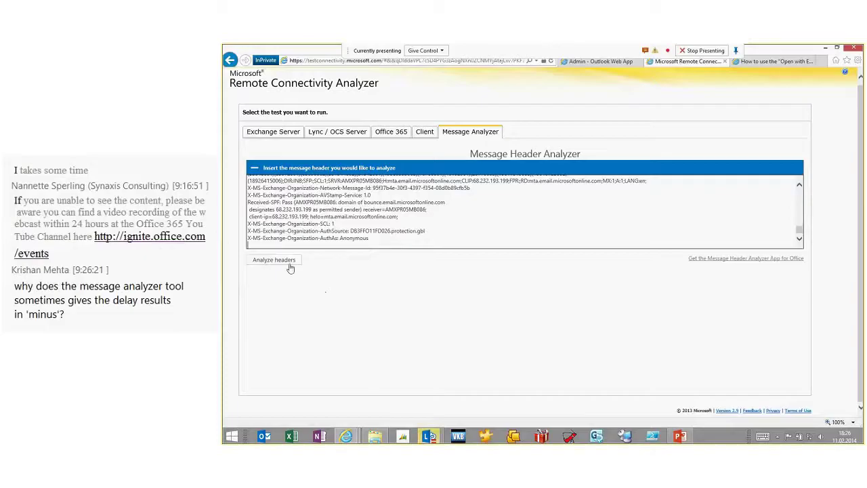
{"action": "left_click", "coordinate": [278, 260]}
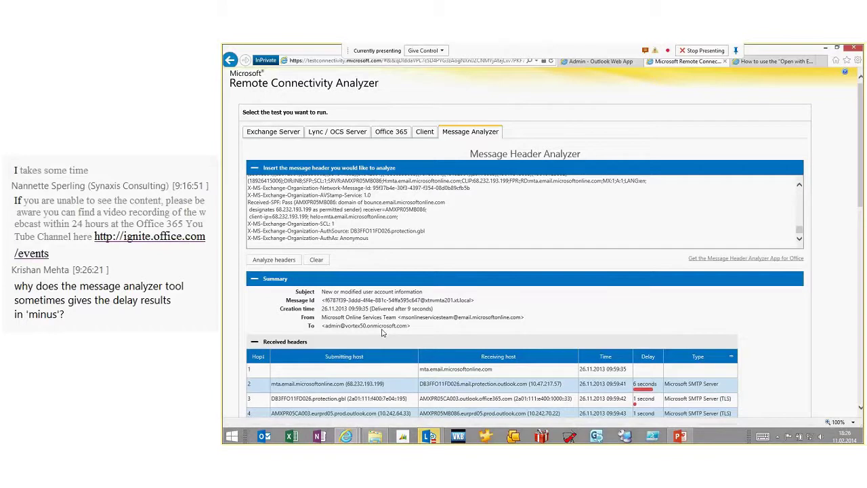
{"action": "scroll", "coordinate": [381, 333], "scroll_direction": "down", "scroll_amount": 1}
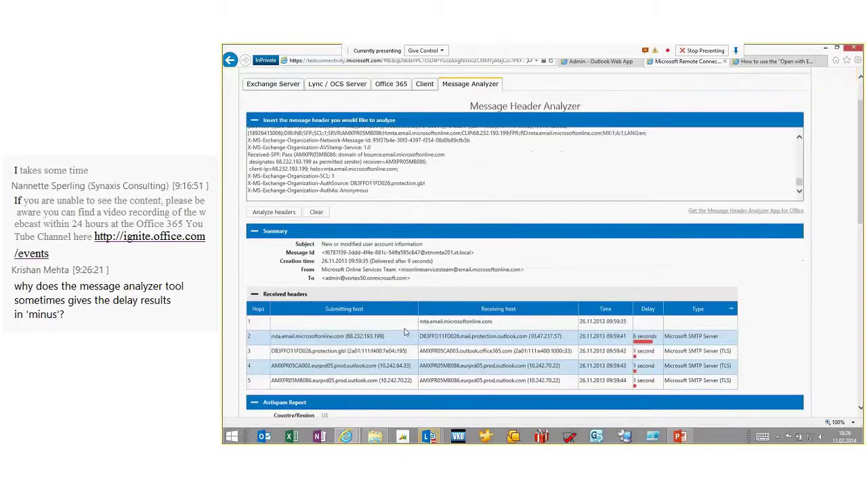
{"action": "scroll", "coordinate": [405, 331], "scroll_direction": "down", "scroll_amount": 1}
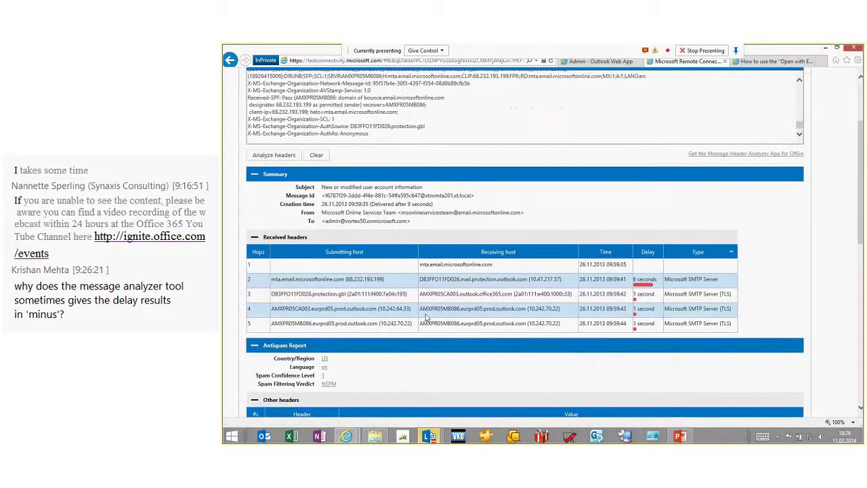
{"action": "scroll", "coordinate": [426, 317], "scroll_direction": "down", "scroll_amount": 1}
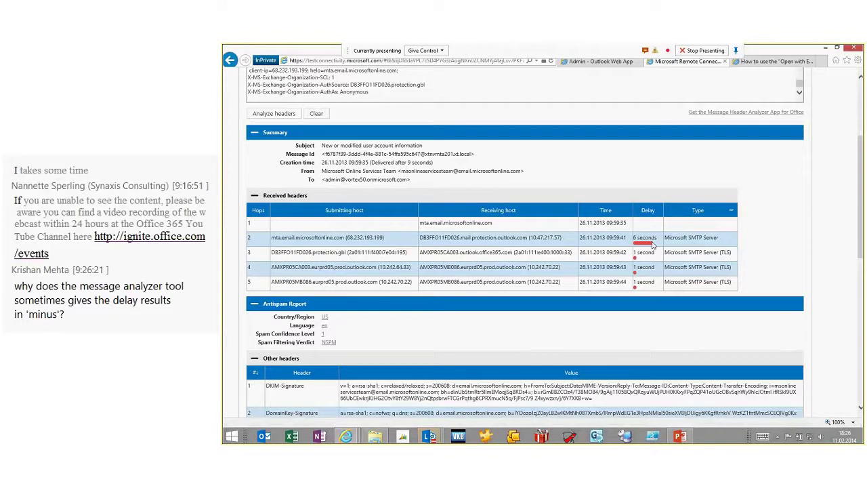
{"action": "scroll", "coordinate": [652, 245], "scroll_direction": "down", "scroll_amount": 1}
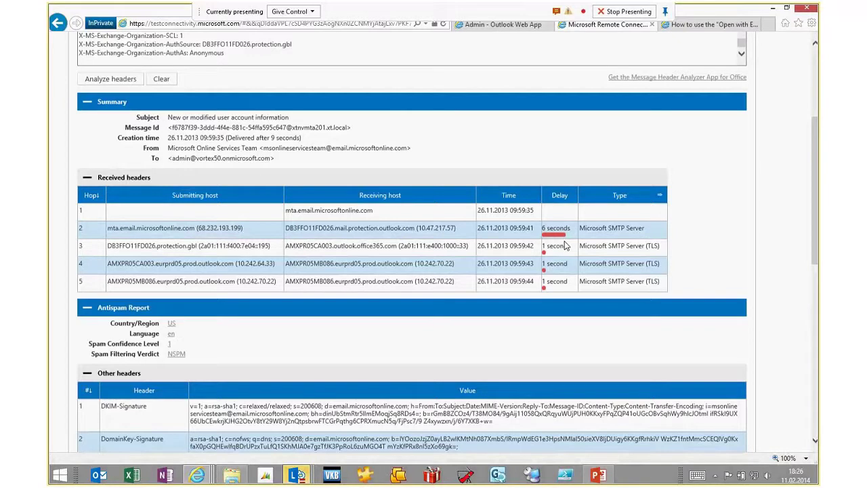
Step: Review the Antispam Report and Other headers tables, then return to the Lync meeting window
{"action": "scroll", "coordinate": [566, 231], "scroll_direction": "down", "scroll_amount": 1}
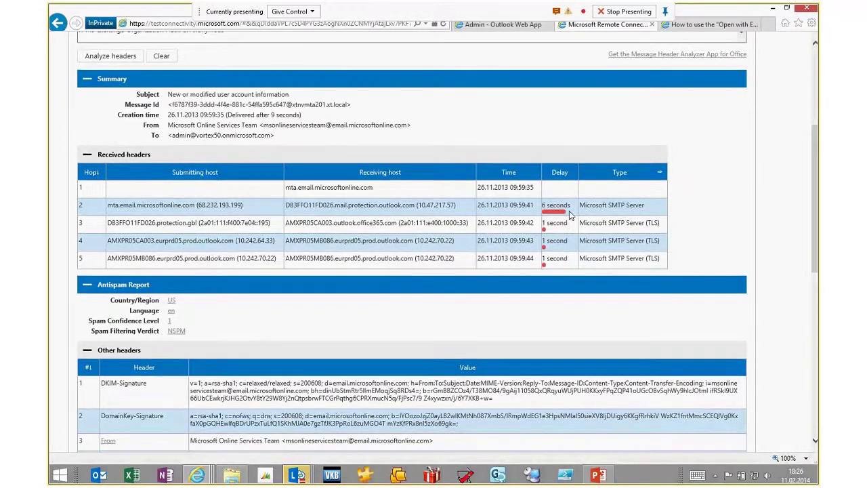
{"action": "scroll", "coordinate": [301, 265], "scroll_direction": "down", "scroll_amount": 2}
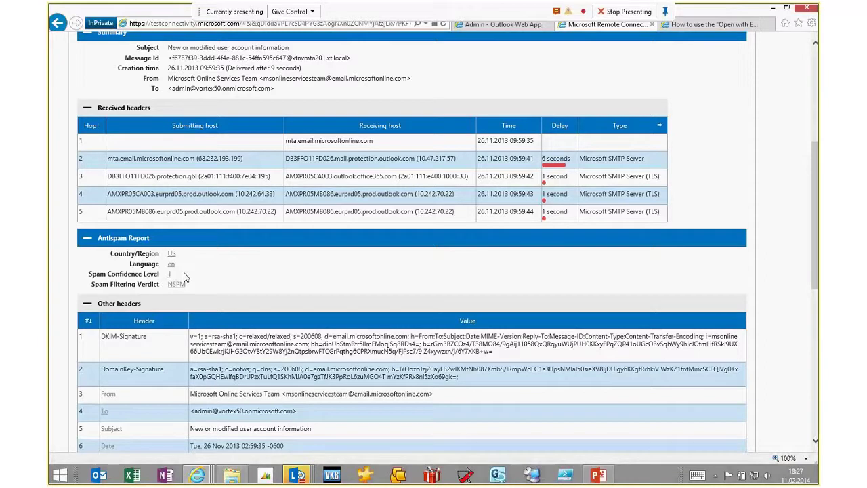
{"action": "scroll", "coordinate": [183, 277], "scroll_direction": "down", "scroll_amount": 1}
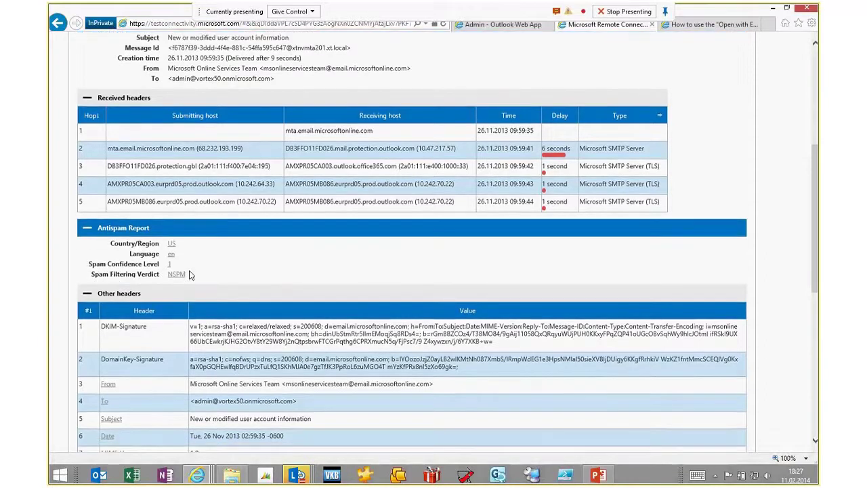
{"action": "scroll", "coordinate": [189, 274], "scroll_direction": "down", "scroll_amount": 1}
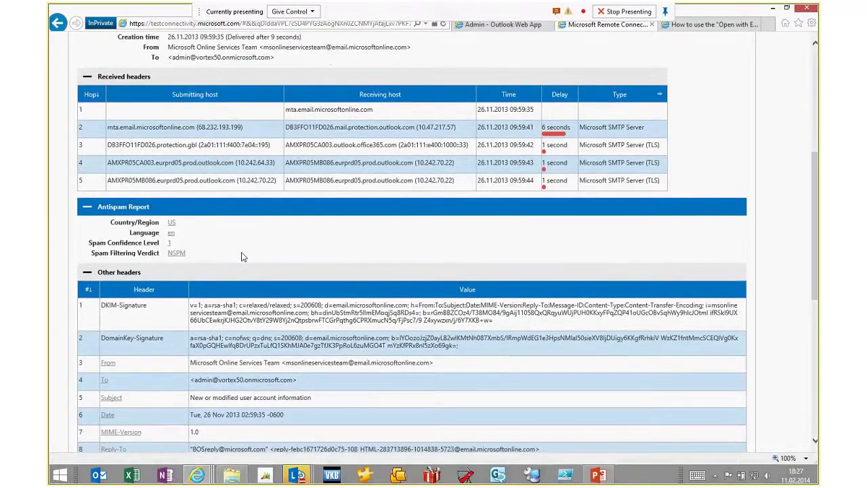
{"action": "scroll", "coordinate": [247, 257], "scroll_direction": "down", "scroll_amount": 1}
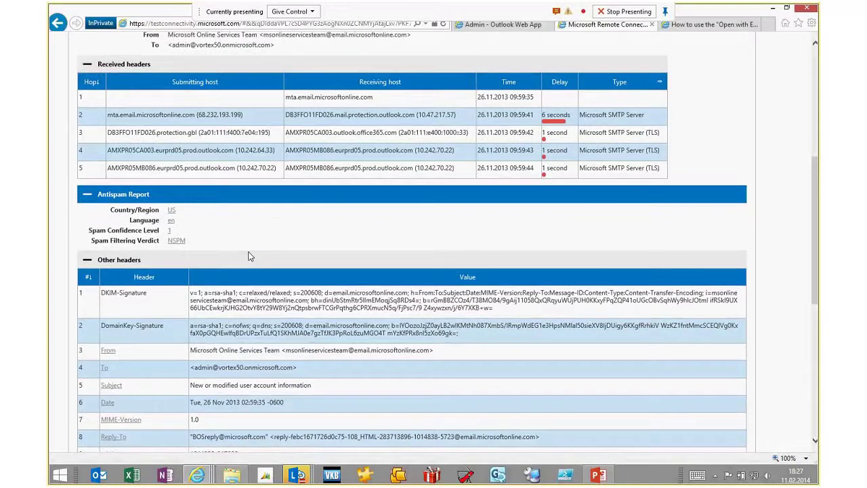
{"action": "scroll", "coordinate": [248, 257], "scroll_direction": "down", "scroll_amount": 1}
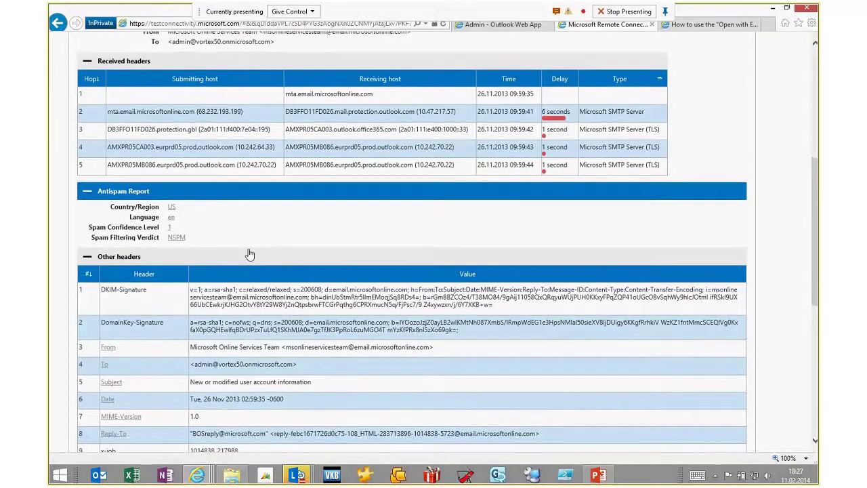
{"action": "scroll", "coordinate": [250, 254], "scroll_direction": "down", "scroll_amount": 1}
{"action": "scroll", "coordinate": [249, 254], "scroll_direction": "down", "scroll_amount": 3}
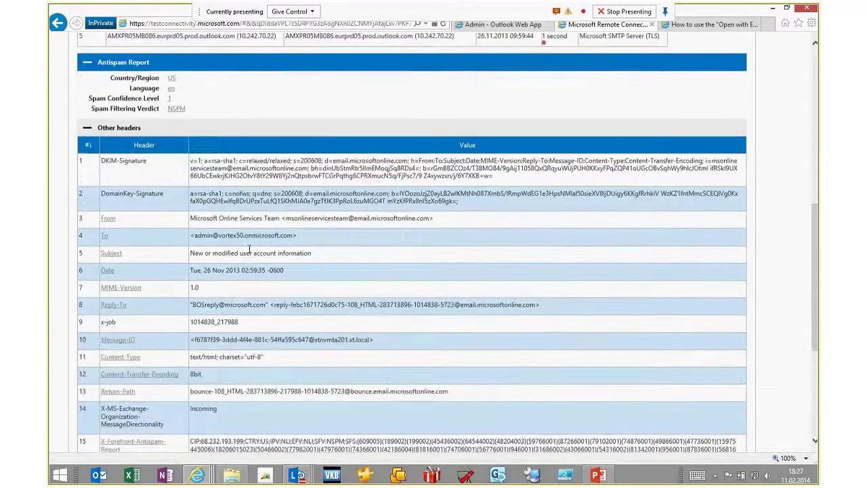
{"action": "scroll", "coordinate": [249, 252], "scroll_direction": "down", "scroll_amount": 2}
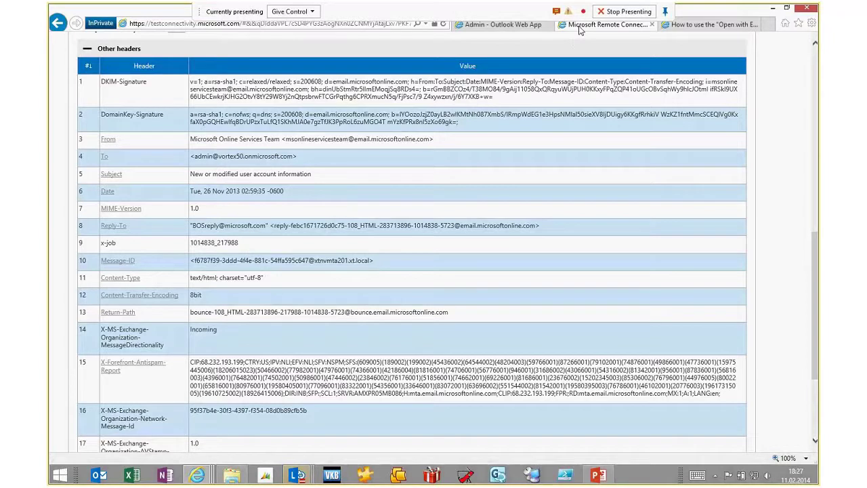
{"action": "scroll", "coordinate": [610, 124], "scroll_direction": "up", "scroll_amount": 1}
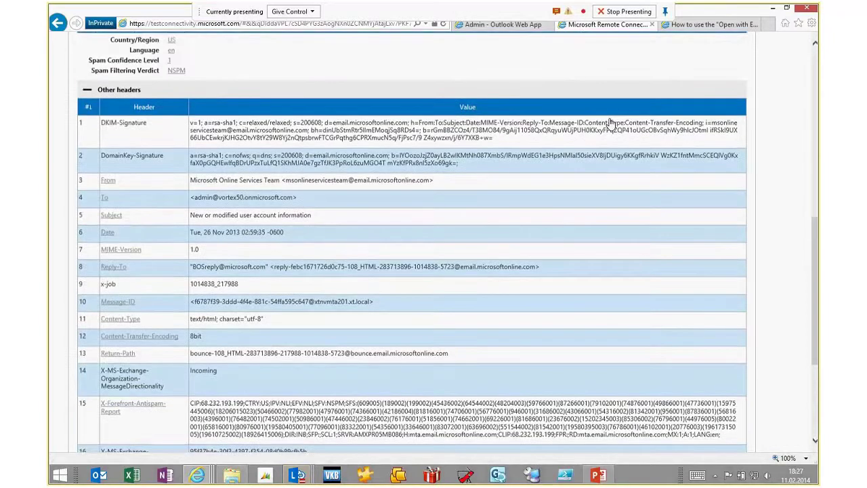
{"action": "scroll", "coordinate": [610, 124], "scroll_direction": "up", "scroll_amount": 10}
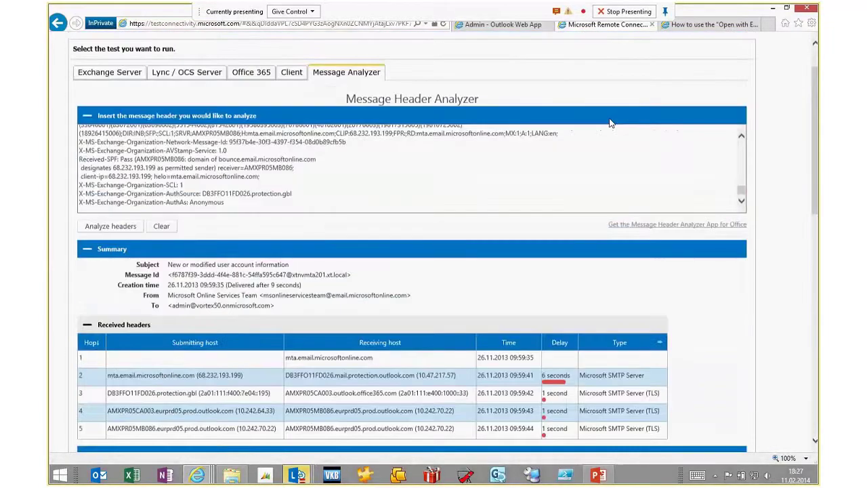
{"action": "scroll", "coordinate": [609, 124], "scroll_direction": "up", "scroll_amount": 1}
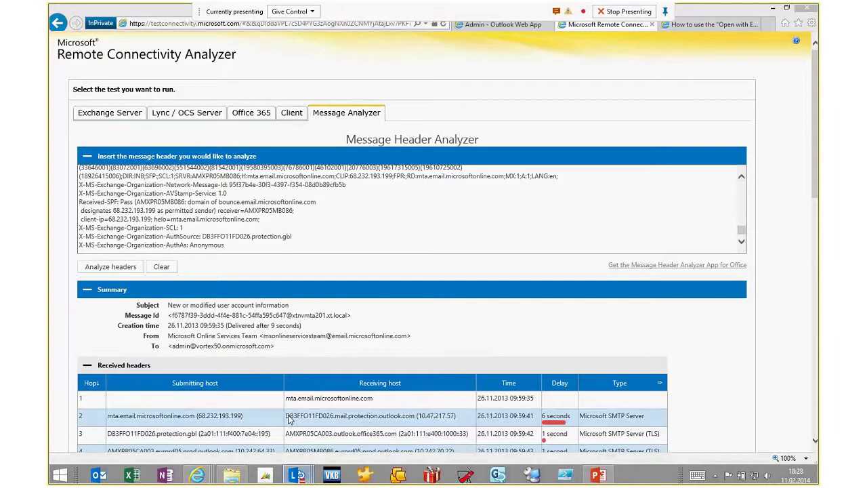
{"action": "key", "text": "alt+Tab"}
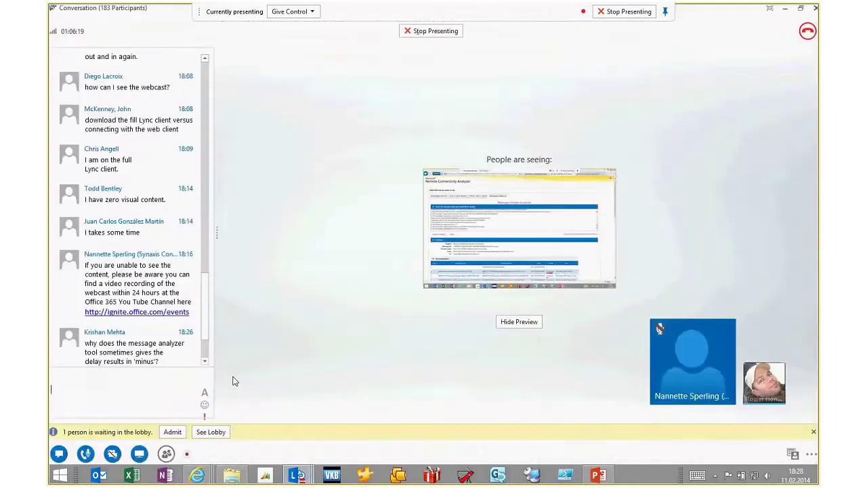
Step: Present the Webcast Support Deck PowerPoint from Lync's Presentable Content
{"action": "mouse_move", "coordinate": [146, 446]}
{"action": "scroll", "coordinate": [283, 411], "scroll_direction": "down", "scroll_amount": 1}
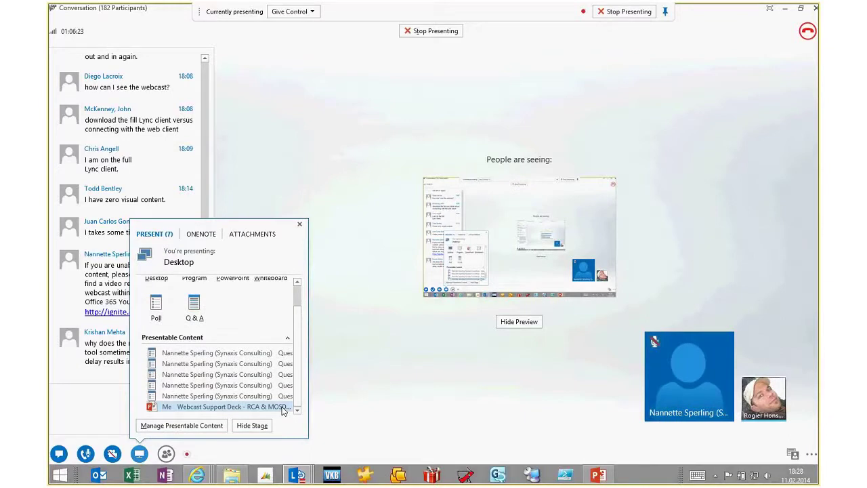
{"action": "left_click", "coordinate": [224, 406]}
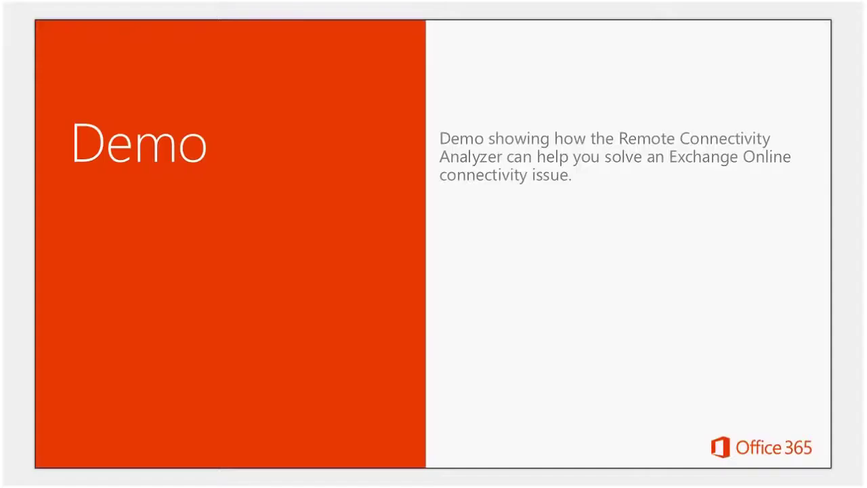
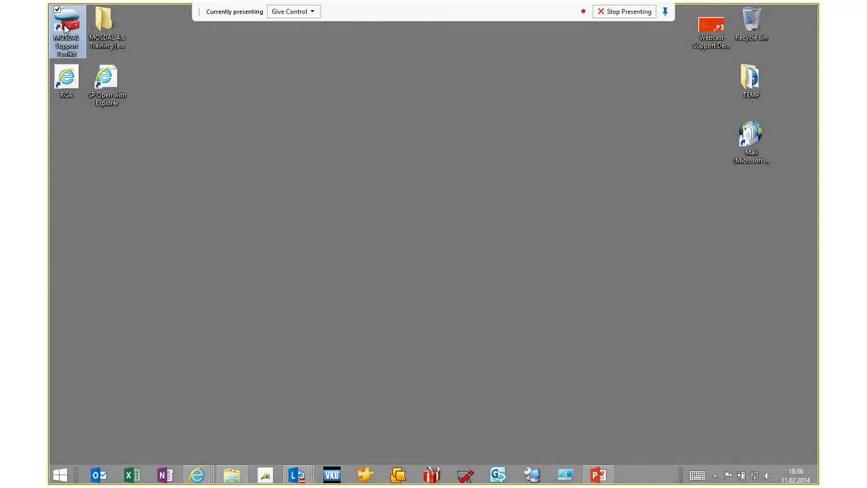
Step: Launch MOSDAL Support Toolkit, glance at the MOSDAL 4.6 Training folder, then close that folder
{"action": "double_click", "coordinate": [64, 27]}
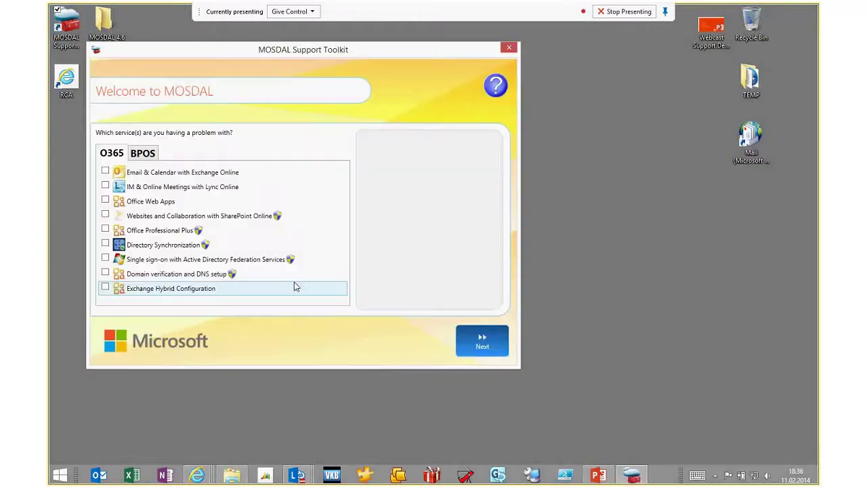
{"action": "double_click", "coordinate": [106, 27]}
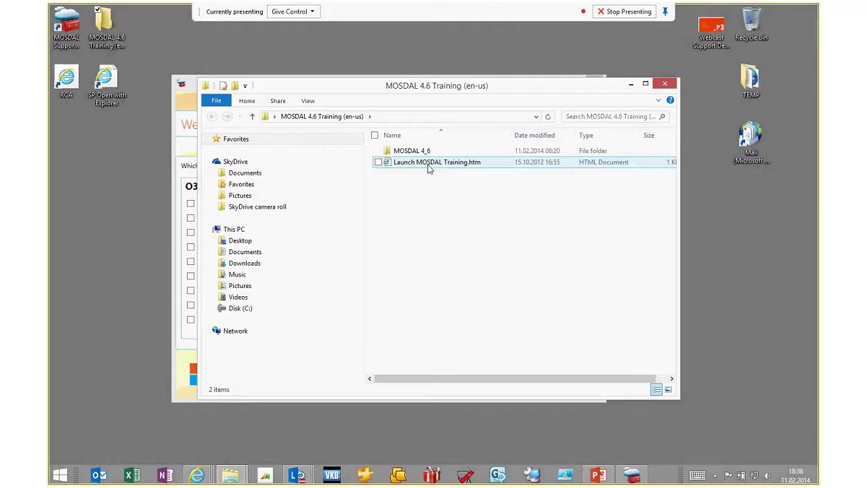
{"action": "left_click", "coordinate": [667, 86]}
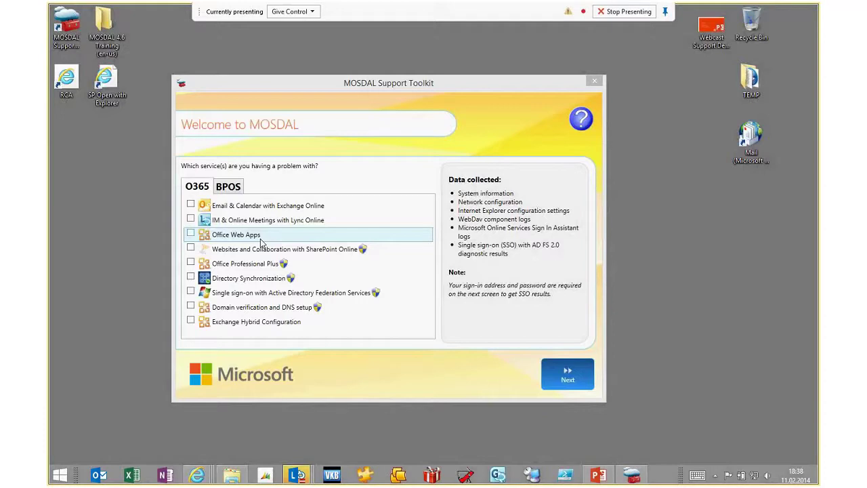
Step: Check Websites and Collaboration with SharePoint Online as the problem service and bring up Outlook Web App
{"action": "left_click", "coordinate": [192, 248]}
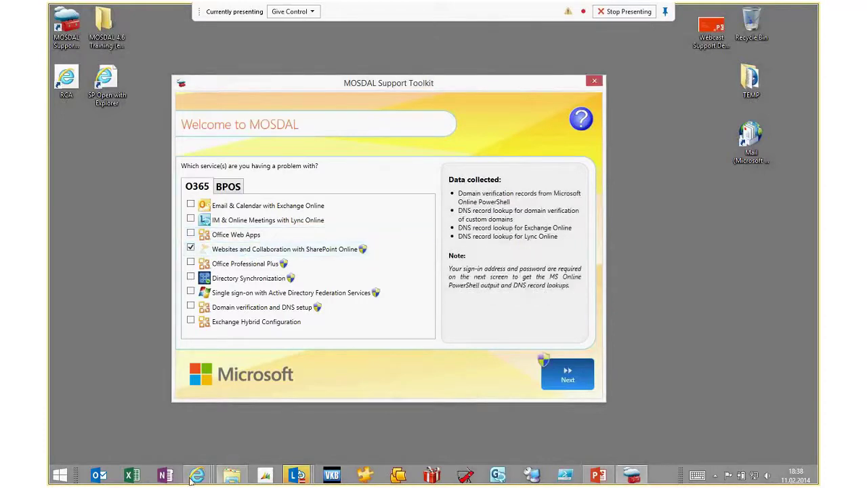
{"action": "mouse_move", "coordinate": [196, 476]}
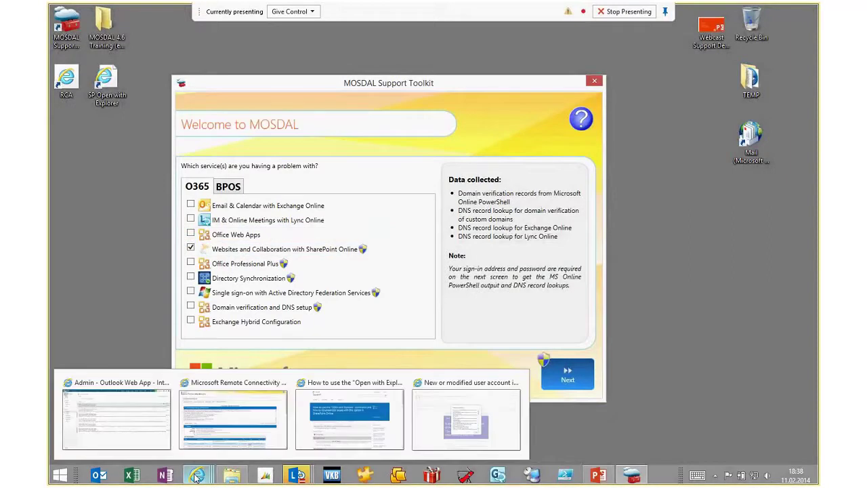
{"action": "left_click", "coordinate": [147, 442]}
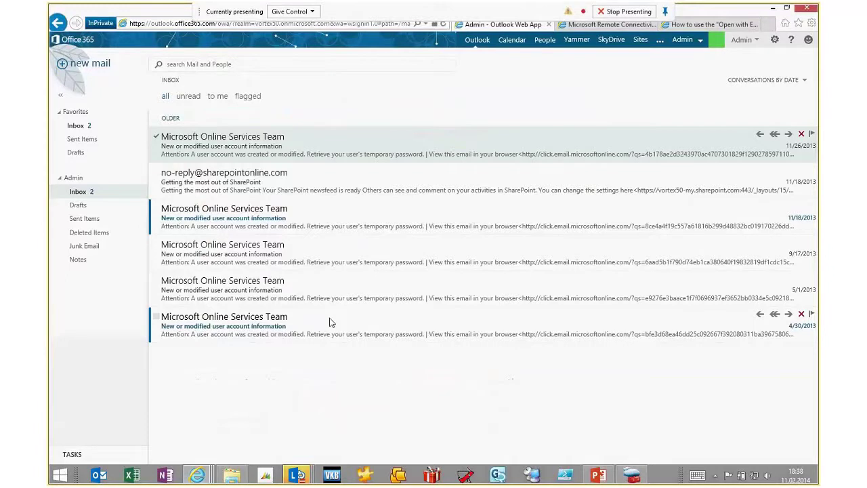
Step: Go from the inbox via Sites to the vortex50 Team Site's Documents library and show the LIBRARY ribbon
{"action": "left_click", "coordinate": [742, 39]}
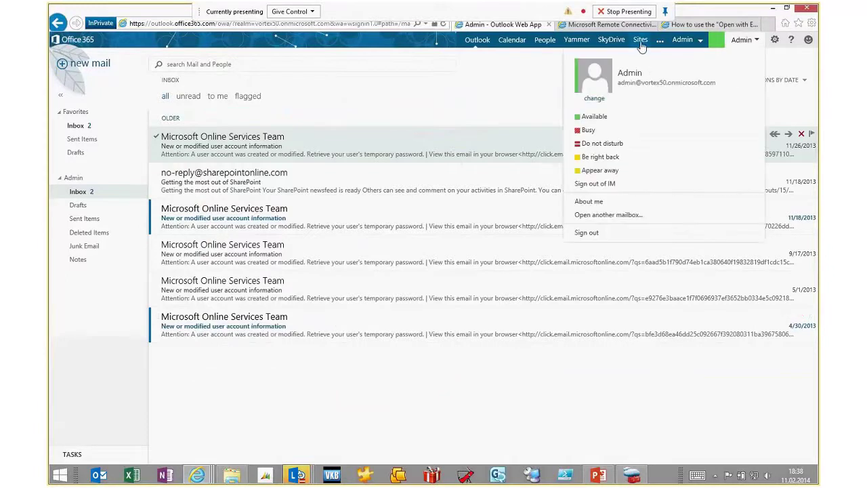
{"action": "left_click", "coordinate": [640, 40]}
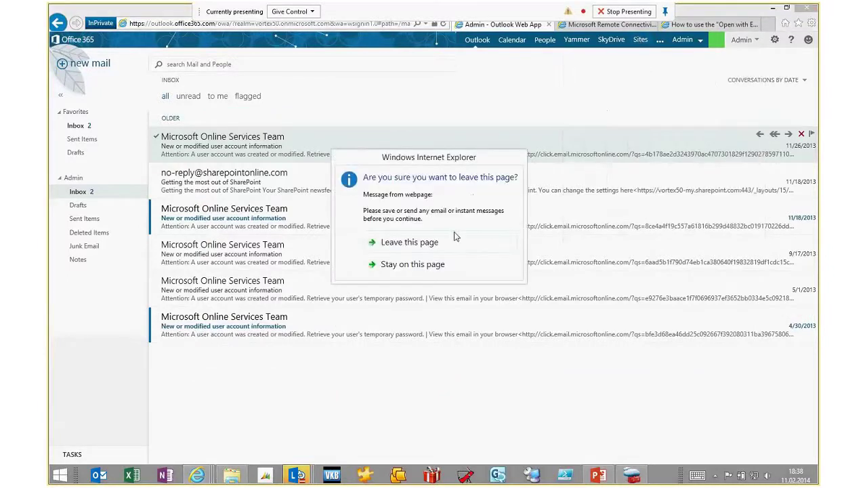
{"action": "left_click", "coordinate": [447, 241]}
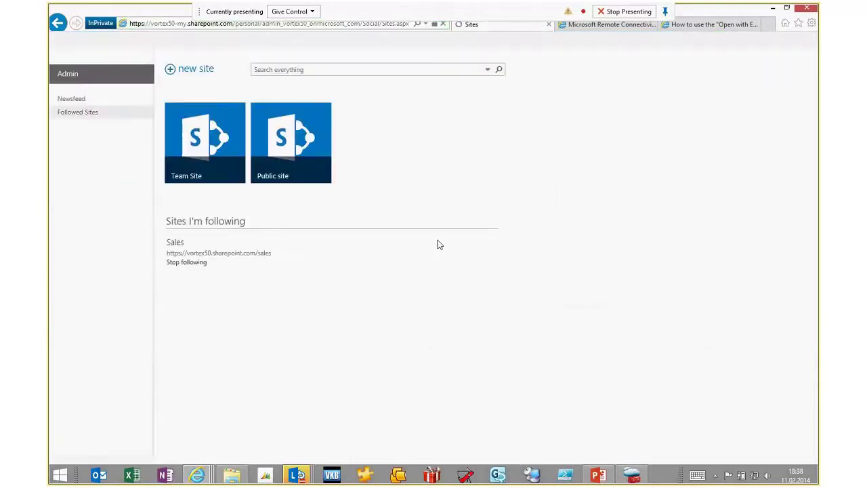
{"action": "left_click", "coordinate": [212, 171]}
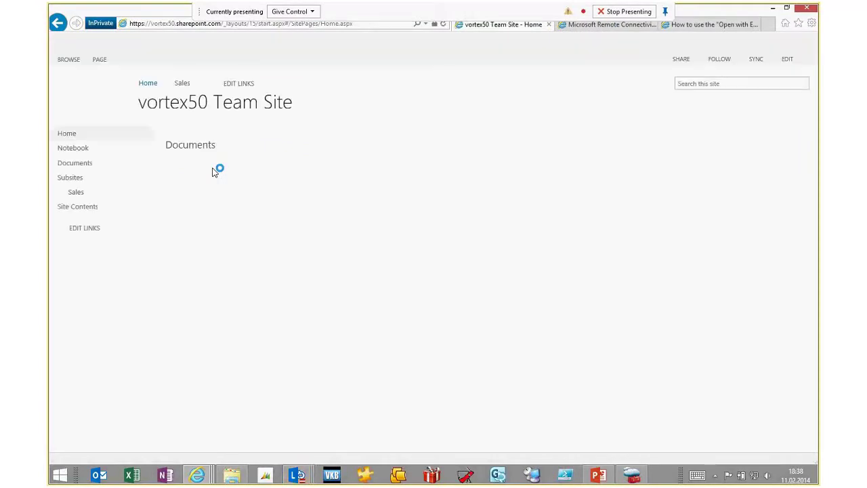
{"action": "left_click", "coordinate": [84, 165]}
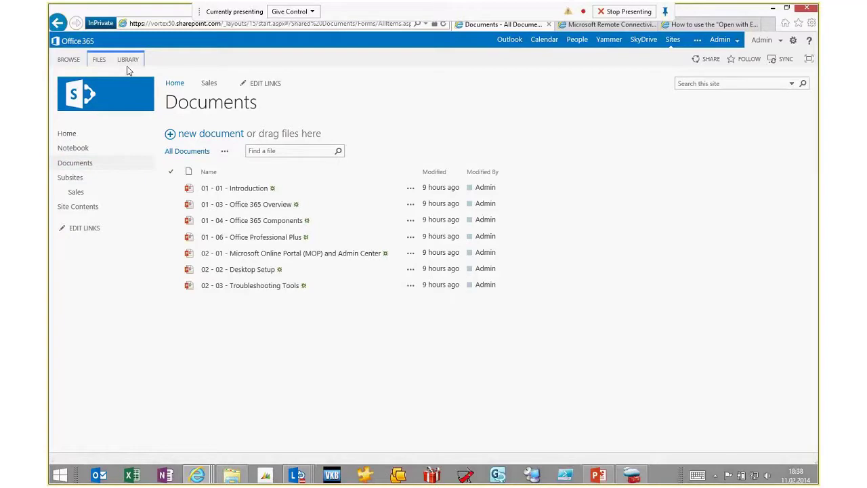
{"action": "left_click", "coordinate": [127, 60]}
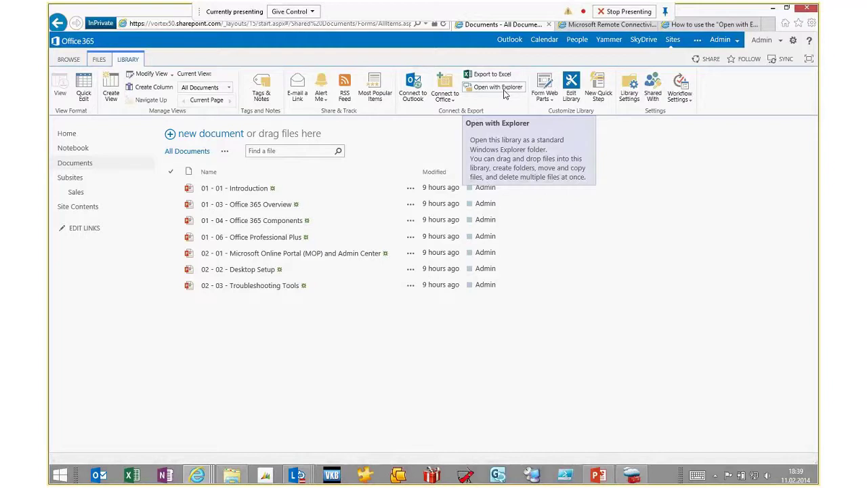
Step: Try Open with Explorer on the Documents library, dismiss the File Explorer error, and switch to the support article tab
{"action": "left_click", "coordinate": [503, 94]}
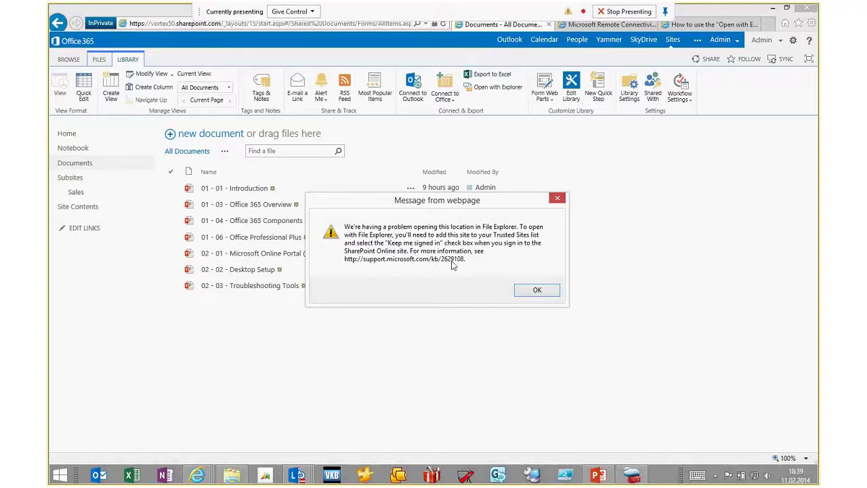
{"action": "left_click", "coordinate": [537, 291]}
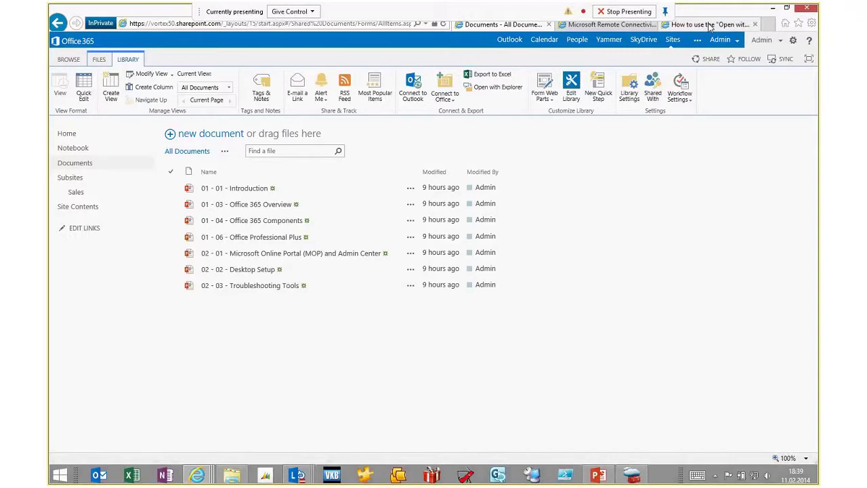
{"action": "left_click", "coordinate": [710, 25]}
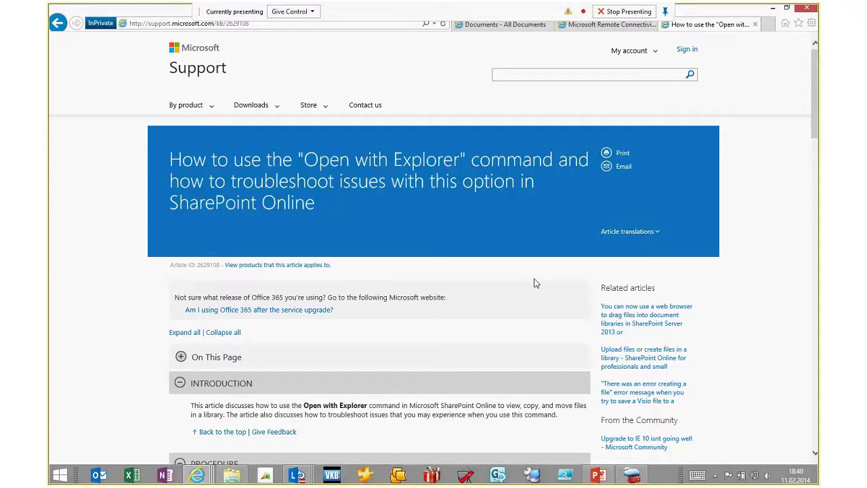
Step: Scroll down the support article and expand its Authenticate to Office 365 section
{"action": "scroll", "coordinate": [535, 283], "scroll_direction": "down", "scroll_amount": 1}
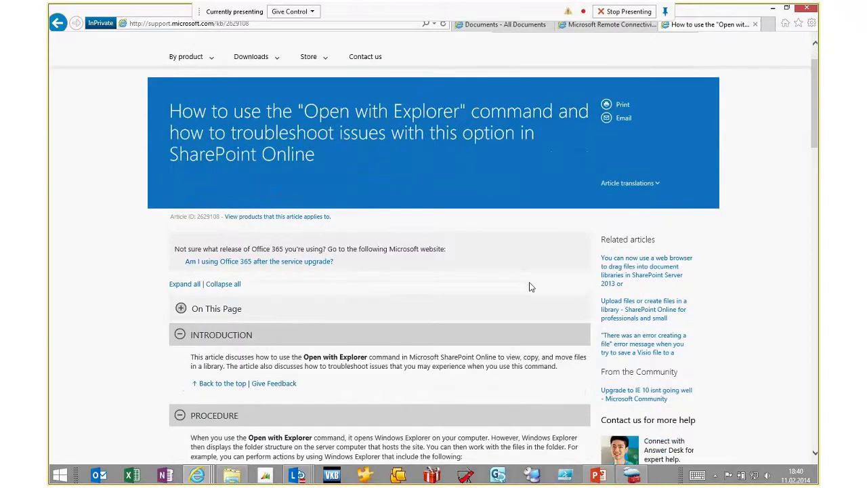
{"action": "scroll", "coordinate": [530, 287], "scroll_direction": "down", "scroll_amount": 2}
{"action": "scroll", "coordinate": [530, 287], "scroll_direction": "down", "scroll_amount": 1}
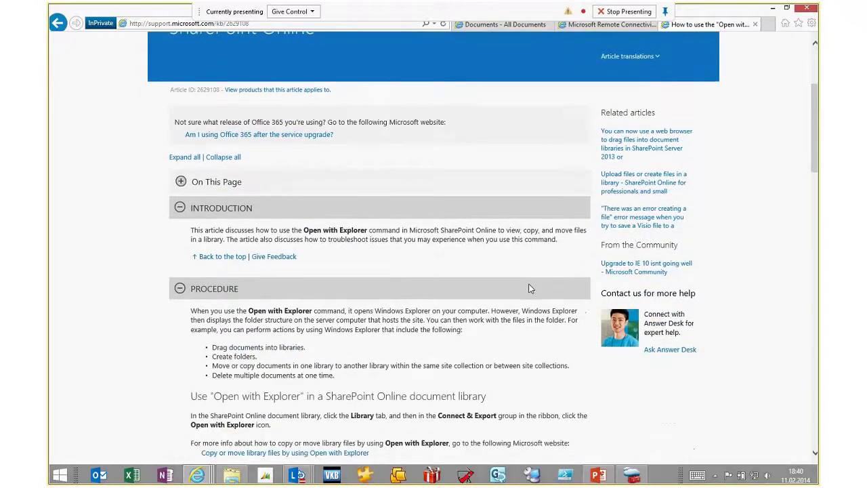
{"action": "scroll", "coordinate": [384, 256], "scroll_direction": "down", "scroll_amount": 8}
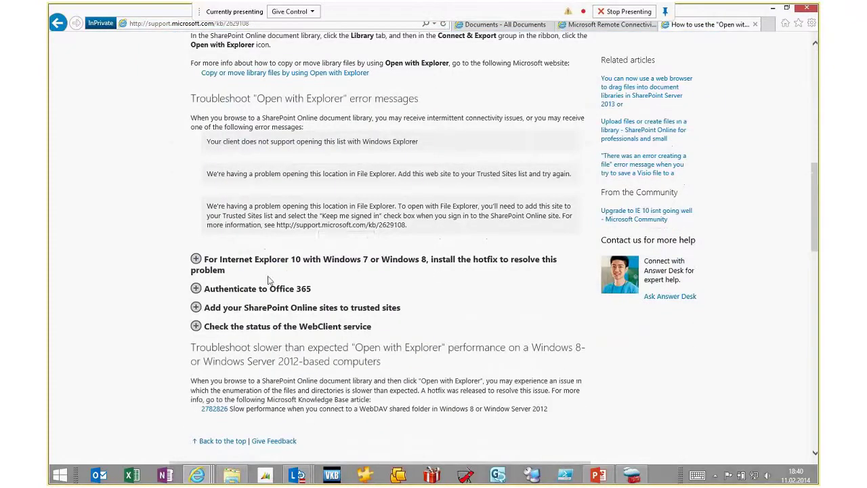
{"action": "left_click", "coordinate": [196, 288]}
Step: Expand the add-to-trusted-sites section and read down to the WebClient service check
{"action": "scroll", "coordinate": [201, 292], "scroll_direction": "down", "scroll_amount": 1}
{"action": "scroll", "coordinate": [201, 292], "scroll_direction": "down", "scroll_amount": 1}
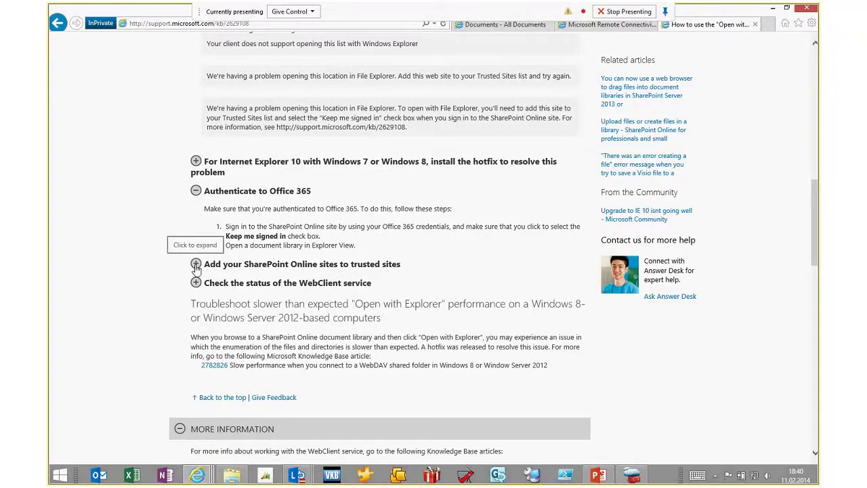
{"action": "left_click", "coordinate": [196, 264]}
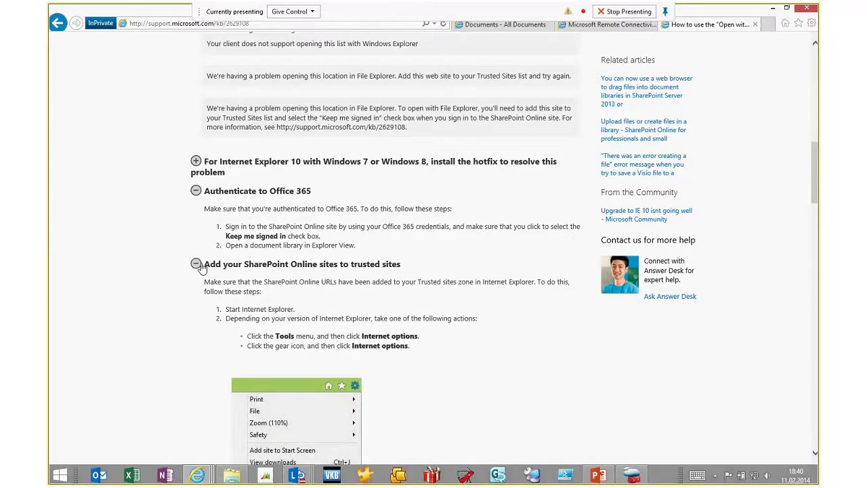
{"action": "scroll", "coordinate": [203, 268], "scroll_direction": "down", "scroll_amount": 3}
{"action": "scroll", "coordinate": [212, 268], "scroll_direction": "down", "scroll_amount": 3}
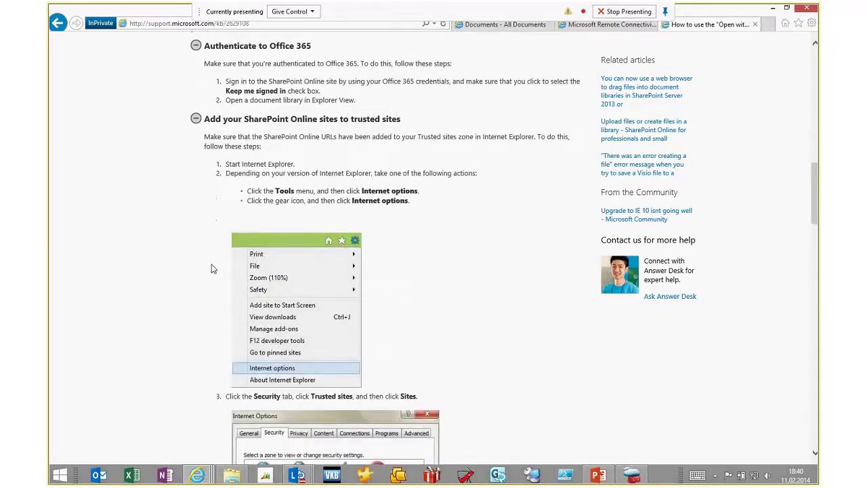
{"action": "scroll", "coordinate": [211, 267], "scroll_direction": "down", "scroll_amount": 3}
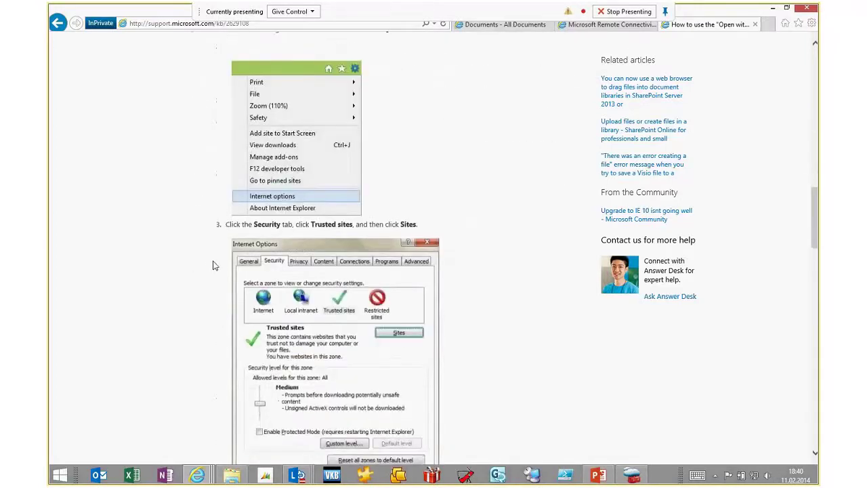
{"action": "scroll", "coordinate": [224, 271], "scroll_direction": "down", "scroll_amount": 4}
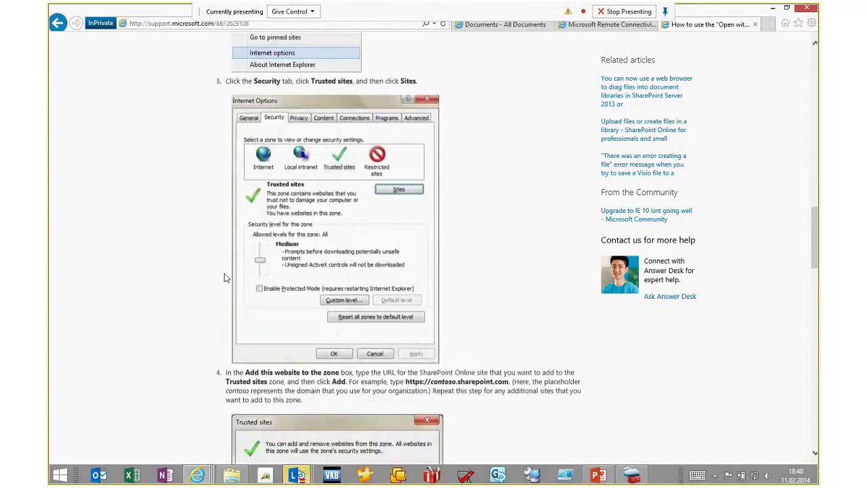
{"action": "scroll", "coordinate": [225, 273], "scroll_direction": "down", "scroll_amount": 2}
{"action": "scroll", "coordinate": [225, 279], "scroll_direction": "down", "scroll_amount": 3}
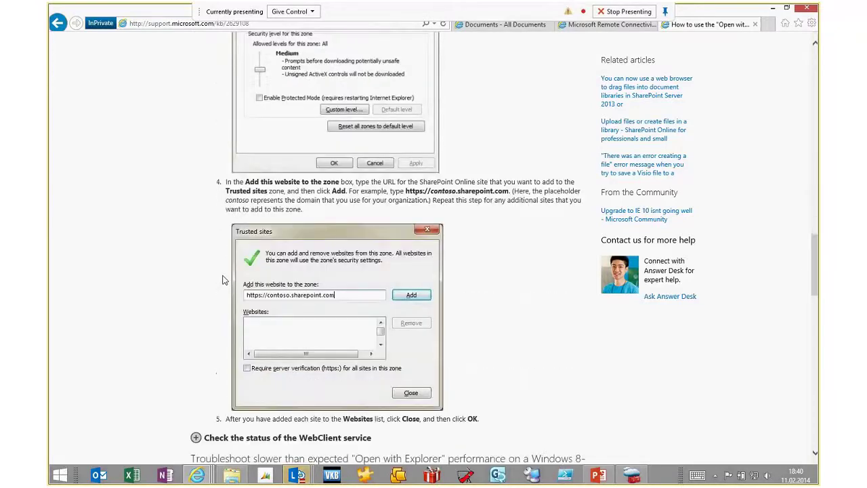
{"action": "scroll", "coordinate": [225, 279], "scroll_direction": "down", "scroll_amount": 5}
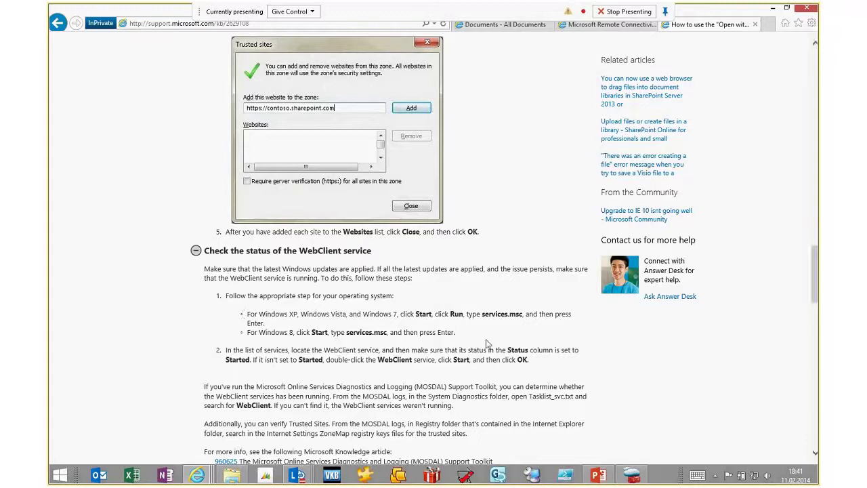
Step: Bring the toolkit forward, minimize the browser, and enter the Office 365 admin user ID, fixing typos
{"action": "left_click", "coordinate": [627, 477]}
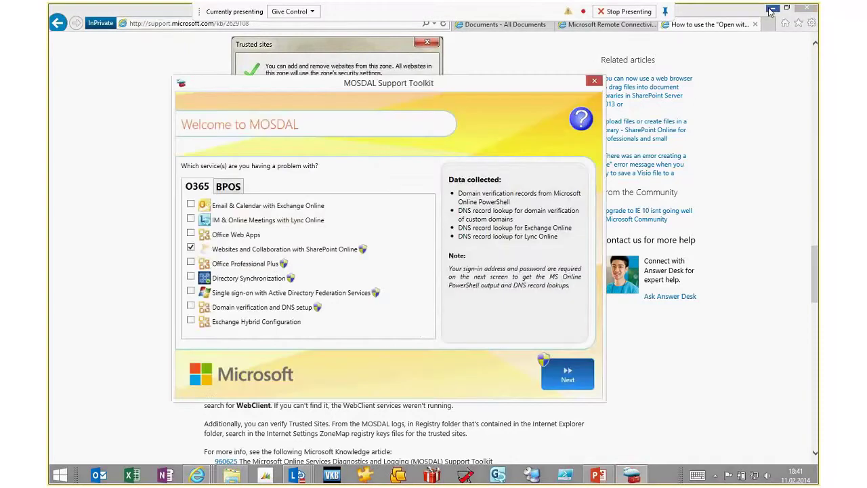
{"action": "left_click", "coordinate": [770, 9]}
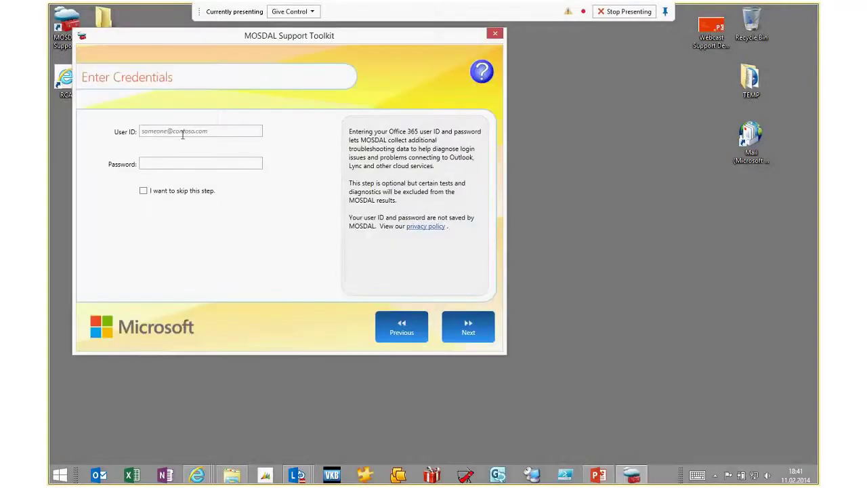
{"action": "left_click", "coordinate": [182, 132]}
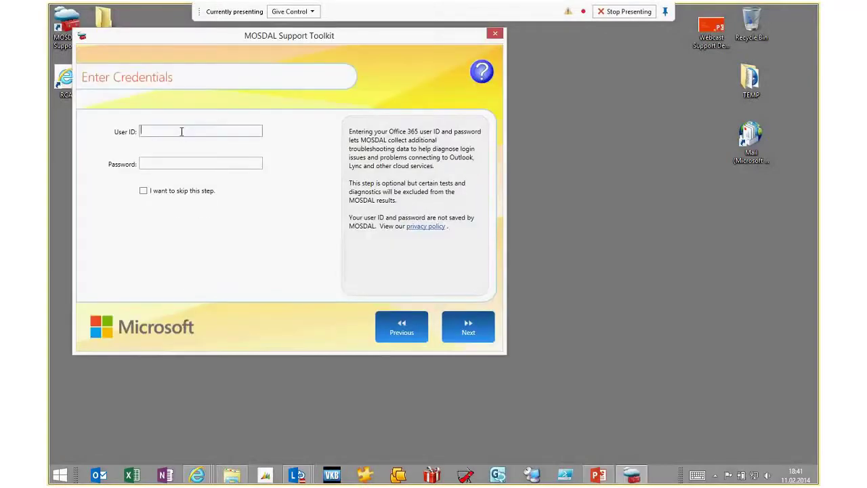
{"action": "key", "text": "Tab"}
{"action": "key", "text": "Left"}
{"action": "key", "text": "Left"}
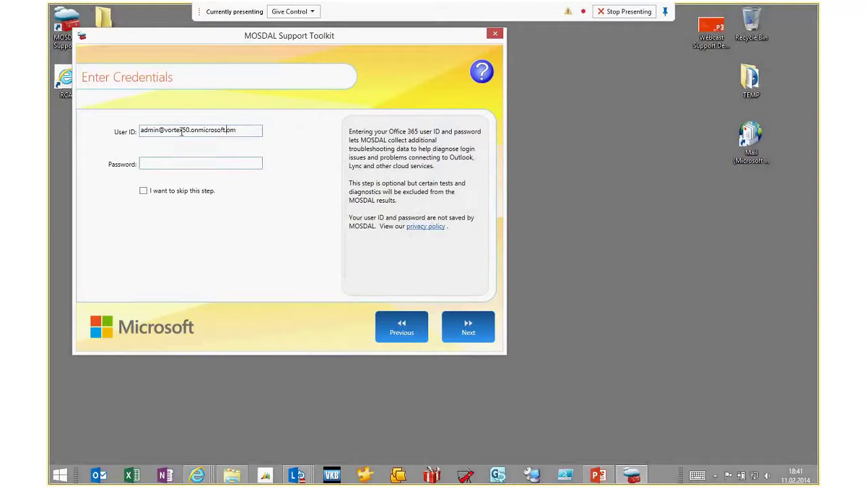
{"action": "type", "text": "c"}
Step: Enter the account password and open the toolkit's privacy policy
{"action": "key", "text": "Tab"}
{"action": "type", "text": "****"}
{"action": "key", "text": "BackSpace"}
{"action": "key", "text": "BackSpace"}
{"action": "key", "text": "BackSpace"}
{"action": "key", "text": "BackSpace"}
{"action": "type", "text": "**********"}
{"action": "left_click", "coordinate": [420, 227]}
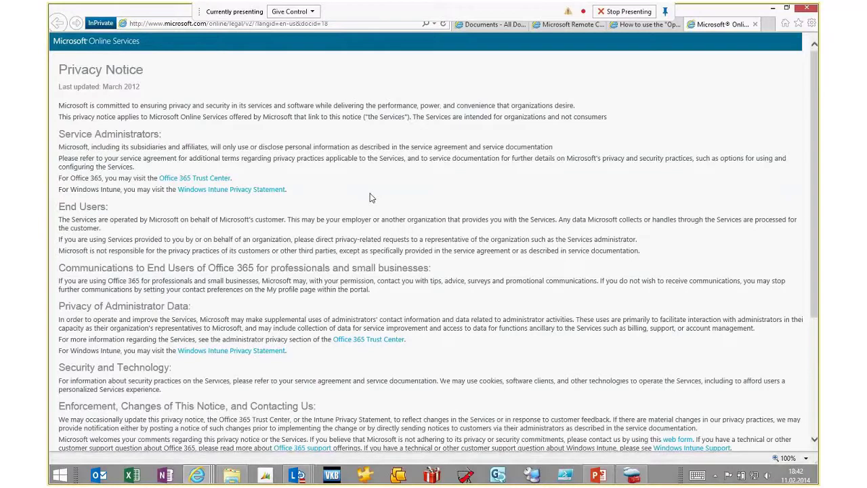
Step: Skim the Microsoft Online Services Privacy Notice and close its browser window
{"action": "scroll", "coordinate": [370, 193], "scroll_direction": "down", "scroll_amount": 1}
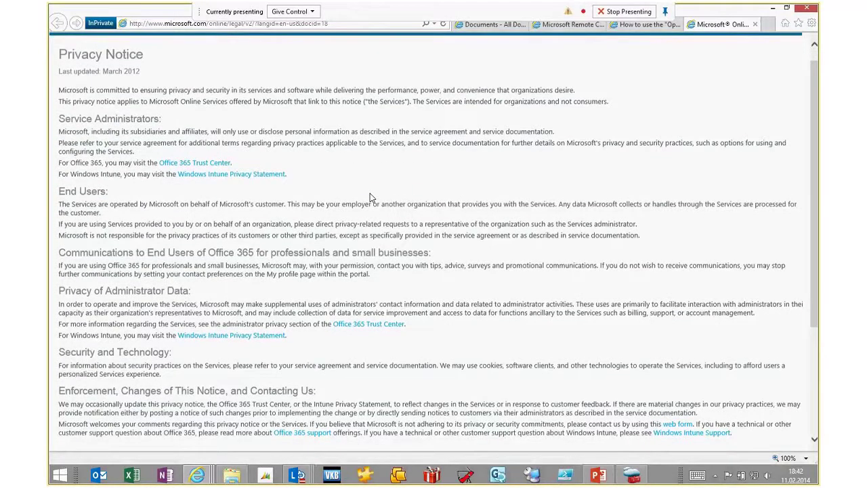
{"action": "scroll", "coordinate": [369, 195], "scroll_direction": "down", "scroll_amount": 1}
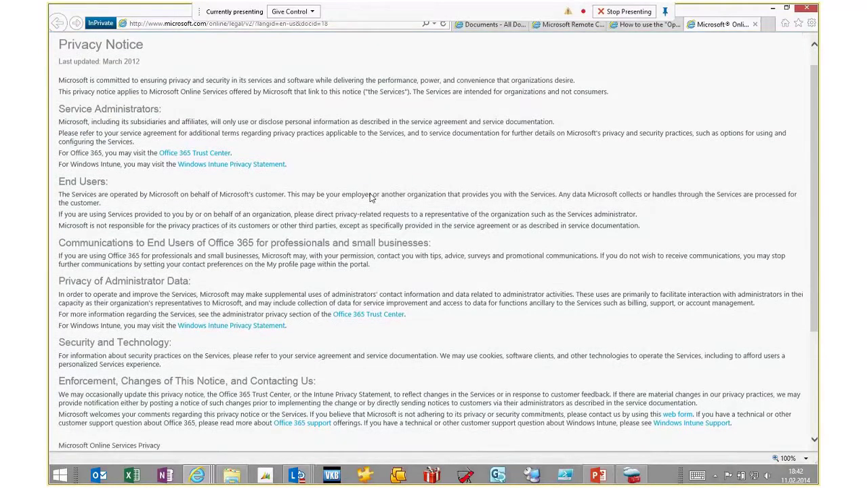
{"action": "scroll", "coordinate": [369, 196], "scroll_direction": "up", "scroll_amount": 2}
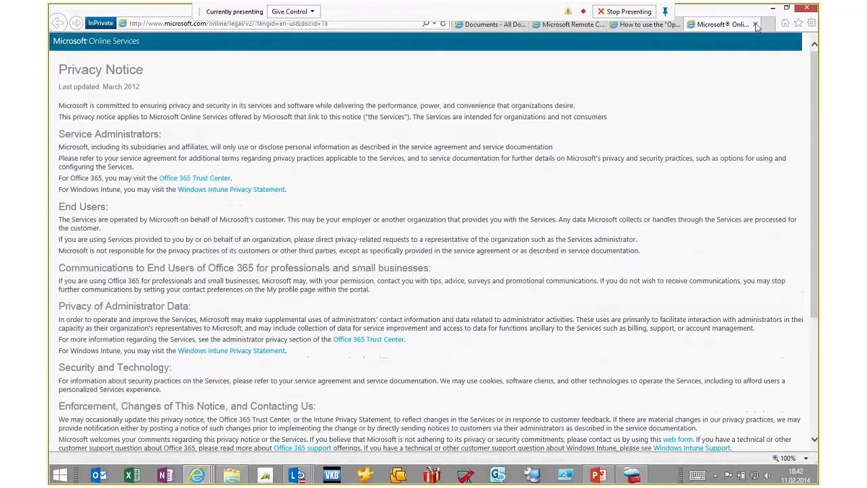
{"action": "left_click", "coordinate": [755, 24]}
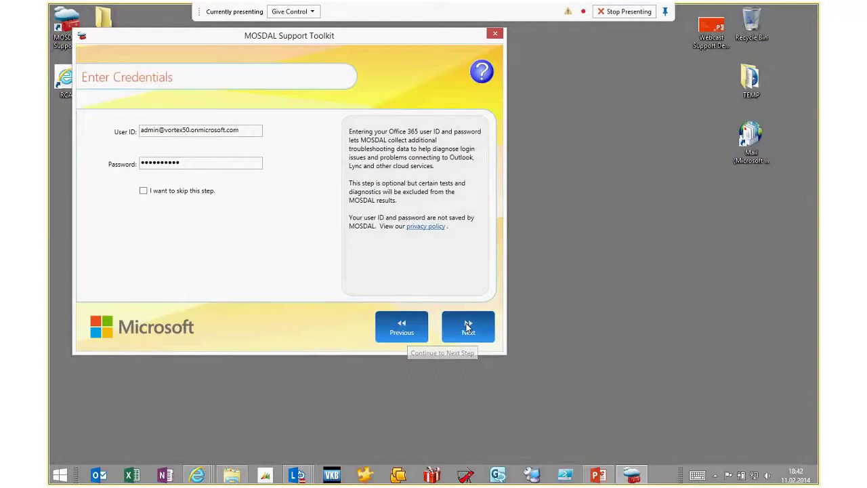
Step: Advance the toolkit to Reproduce your problem and close all Internet Explorer windows and tabs
{"action": "left_click", "coordinate": [466, 323]}
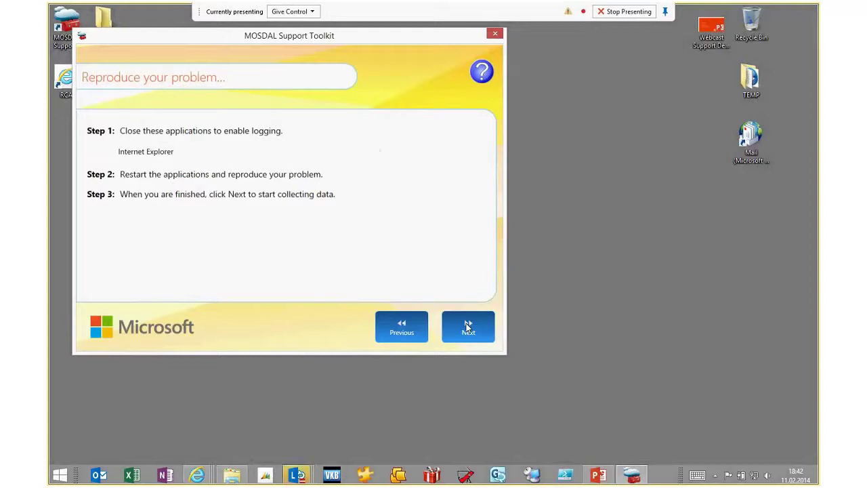
{"action": "right_click", "coordinate": [196, 476]}
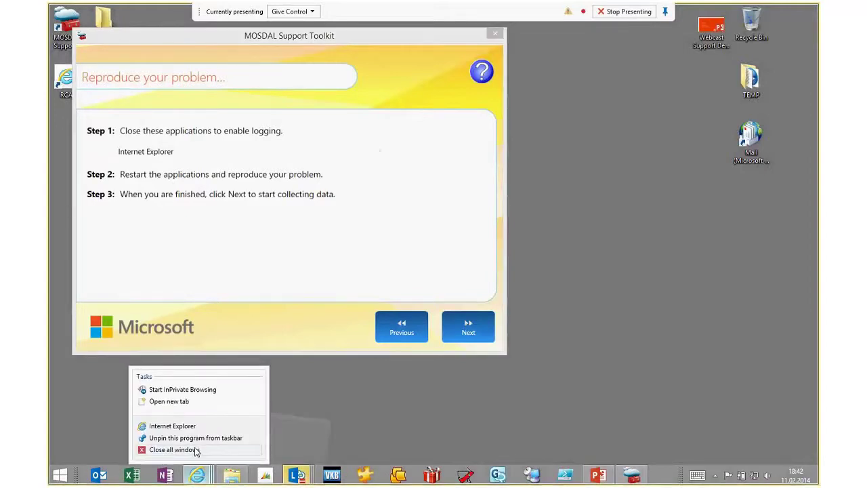
{"action": "left_click", "coordinate": [174, 450]}
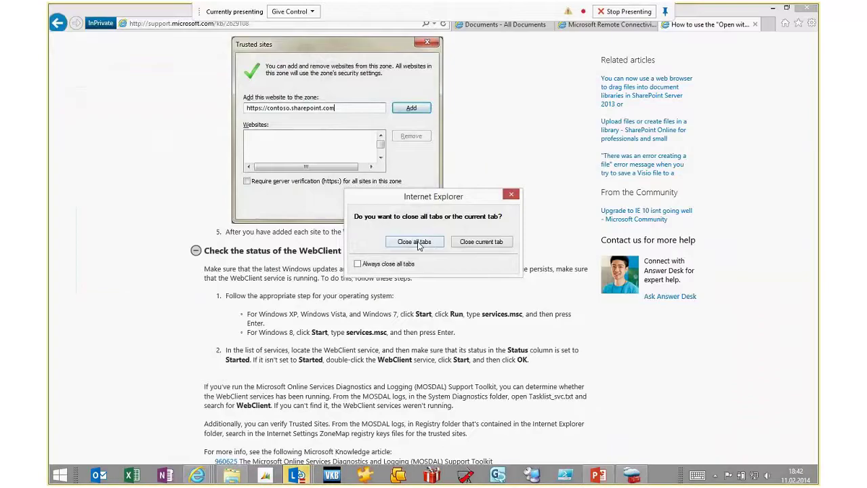
{"action": "left_click", "coordinate": [415, 242]}
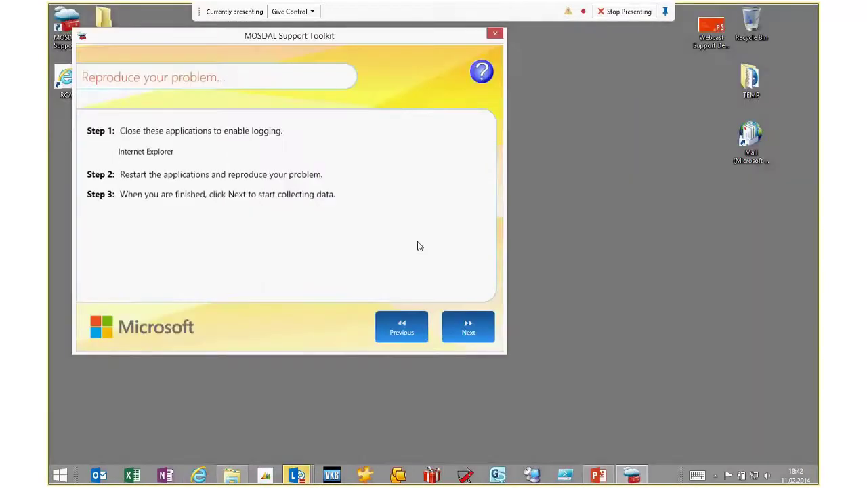
Step: Open a maximized InPrivate Internet Explorer window and browse to portal.microsoftonline.com
{"action": "right_click", "coordinate": [190, 476]}
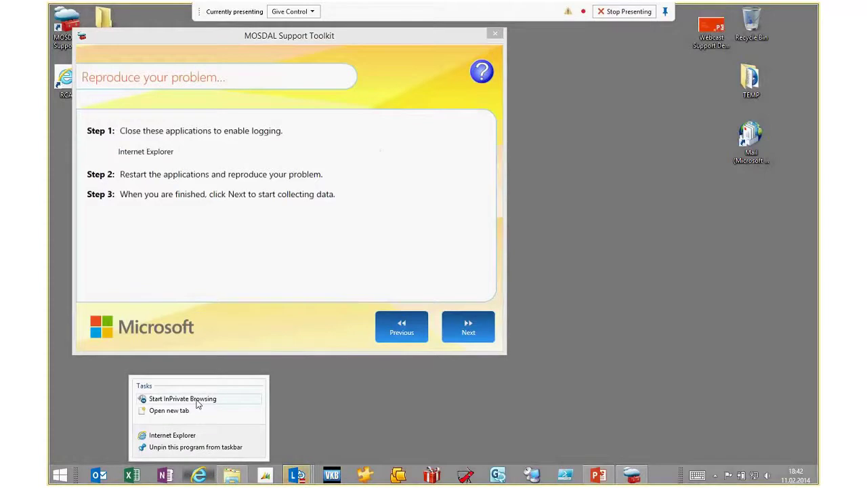
{"action": "left_click", "coordinate": [182, 398]}
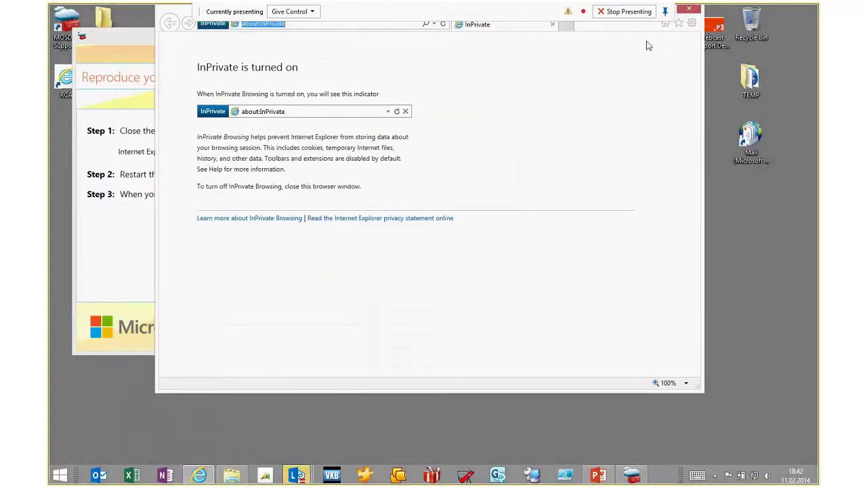
{"action": "double_click", "coordinate": [177, 15]}
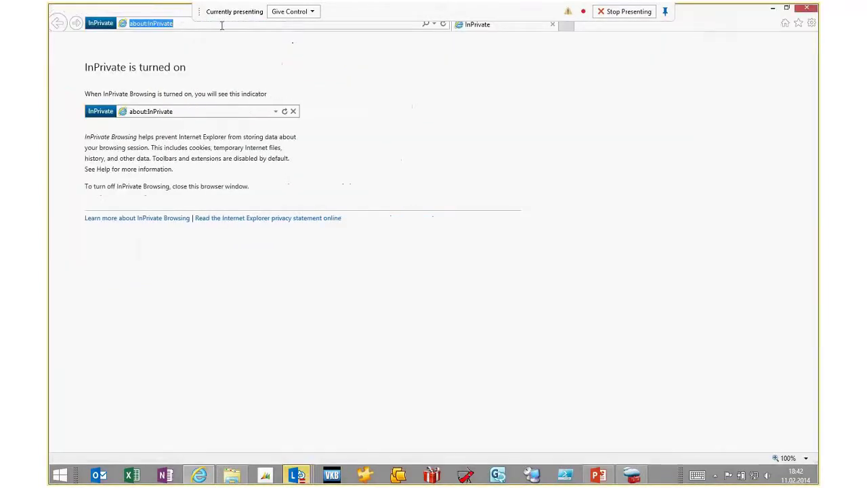
{"action": "type", "text": "portal."}
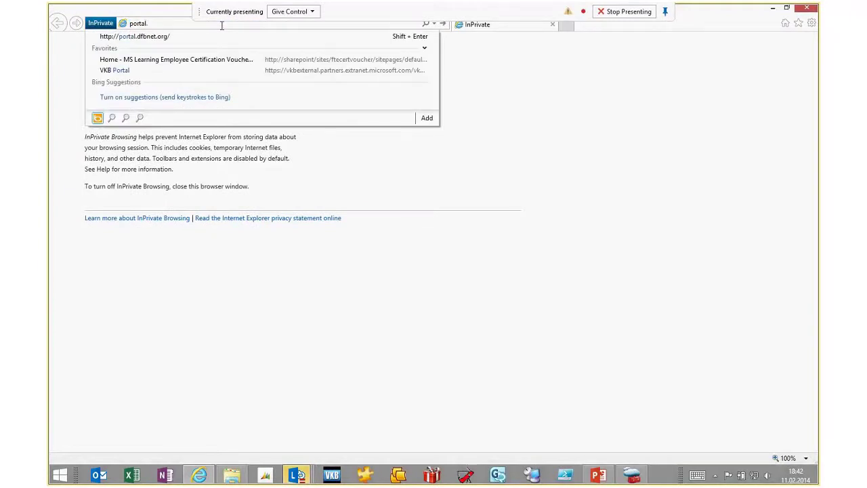
{"action": "type", "text": "microsoftonline.com"}
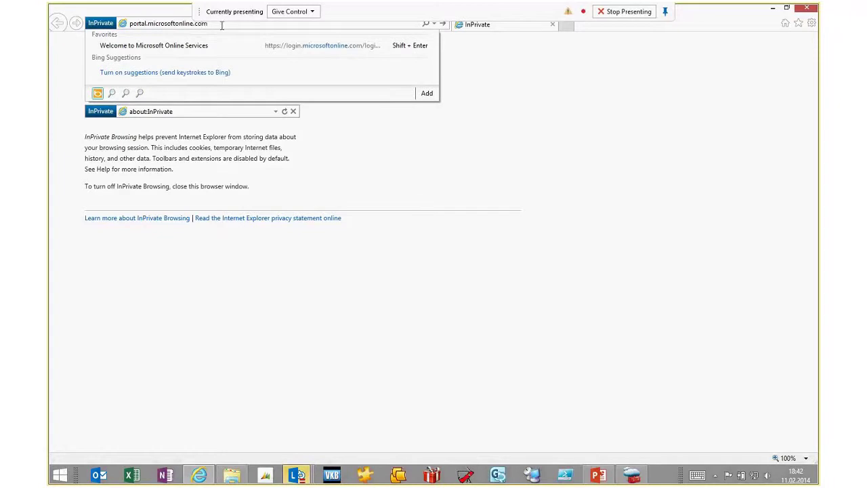
{"action": "key", "text": "Return"}
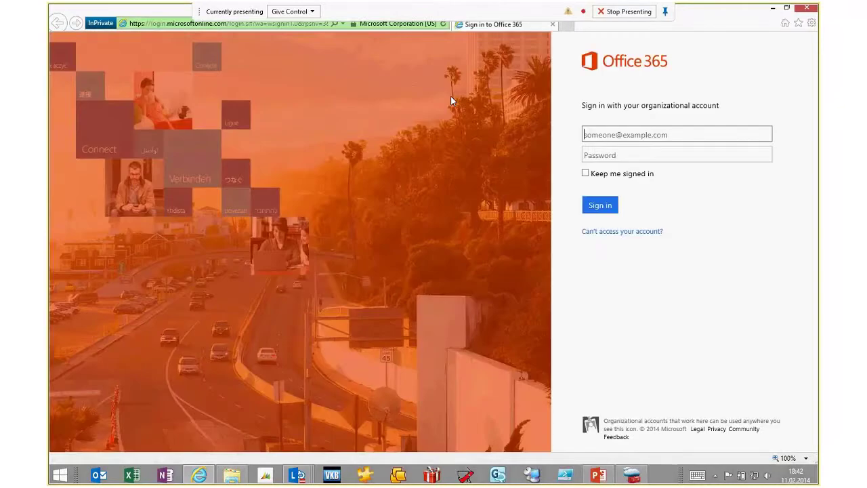
Step: Sign in to Office 365 with the admin account's user ID and password
{"action": "key", "text": "Tab"}
{"action": "type", "text": "••••••"}
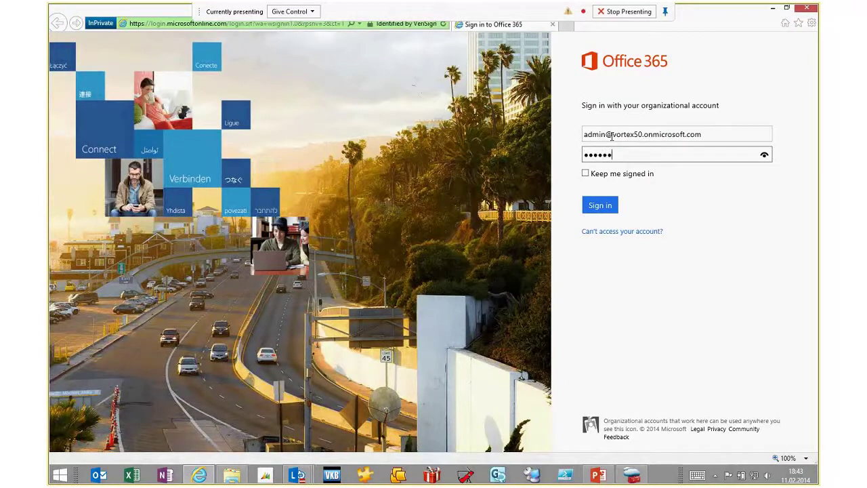
{"action": "key", "text": "Return"}
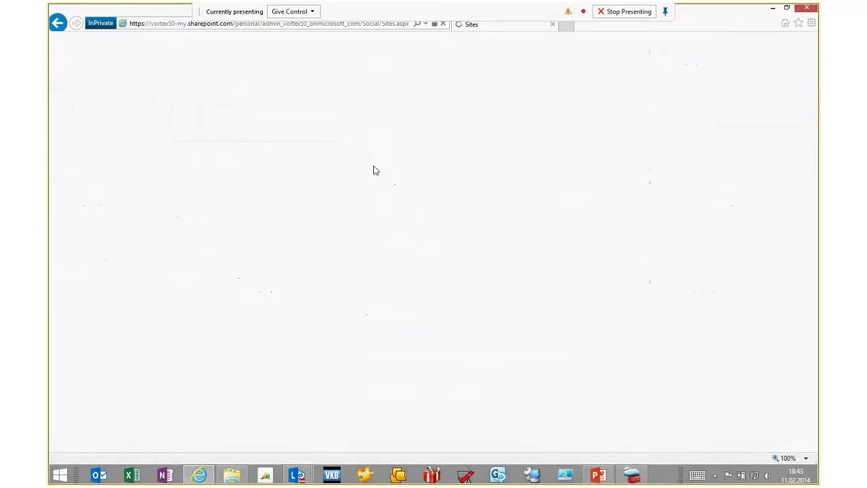
Step: Open the team site's Documents library with Explorer, dismiss the File Explorer error, and minimize IE
{"action": "left_click", "coordinate": [221, 153]}
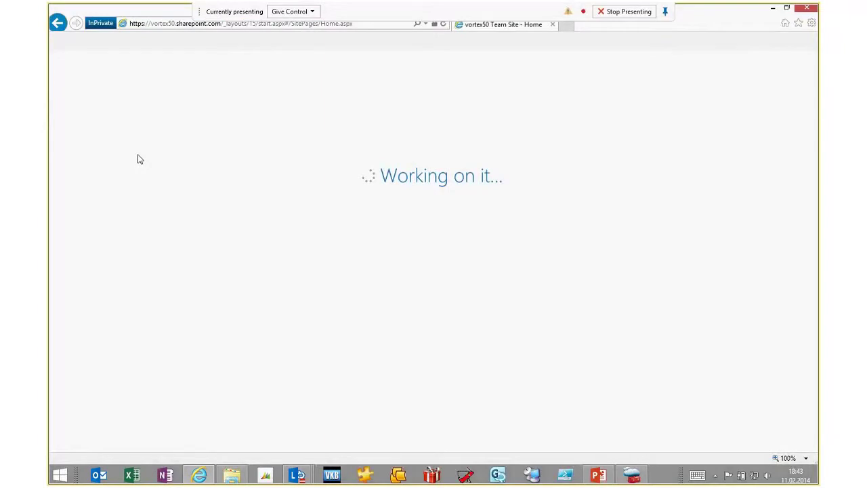
{"action": "left_click", "coordinate": [73, 164]}
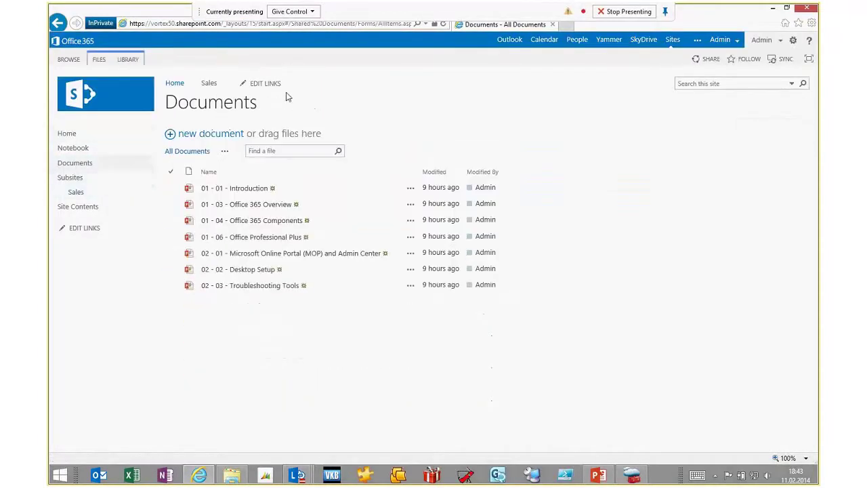
{"action": "left_click", "coordinate": [128, 60]}
{"action": "left_click", "coordinate": [489, 90]}
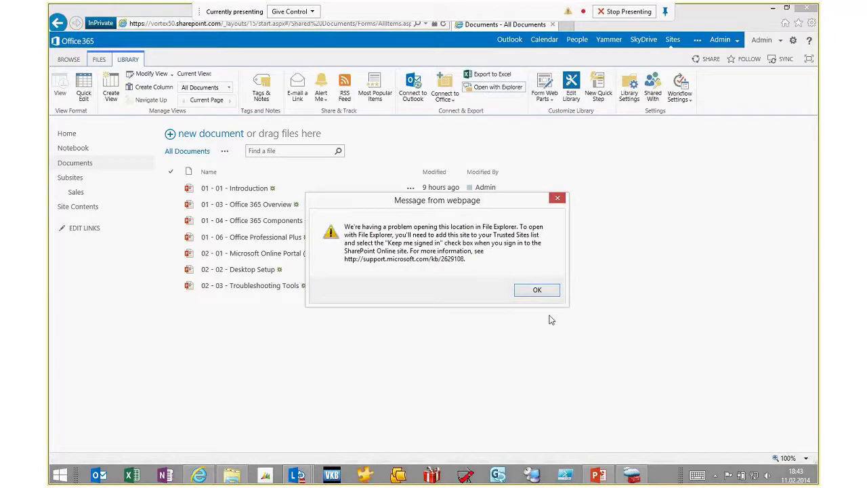
{"action": "left_click", "coordinate": [536, 289]}
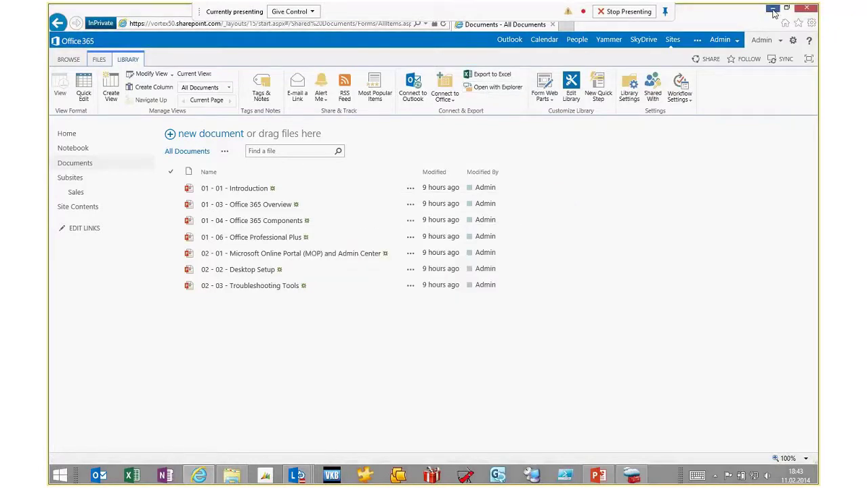
{"action": "left_click", "coordinate": [772, 9]}
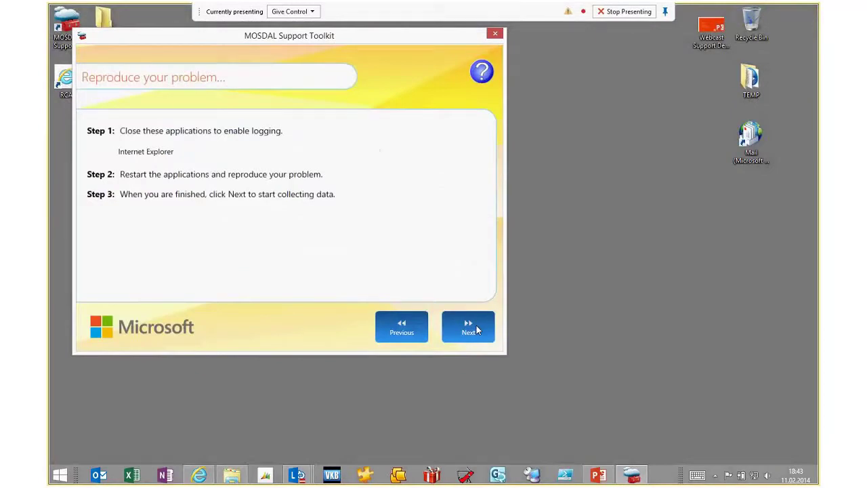
Step: Start the MOSDAL diagnostic data collection with Next
{"action": "left_click", "coordinate": [476, 329]}
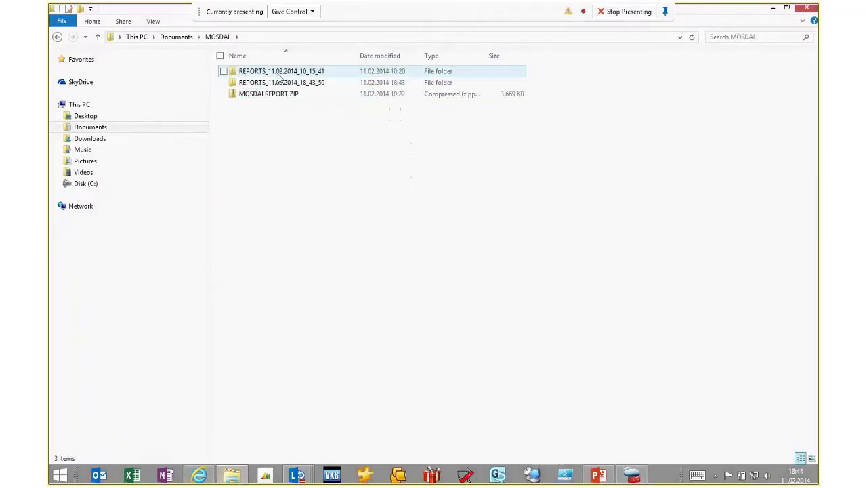
Step: Select the report items, then open REPORTS_11.02.2014_10_15_41 and its Admin_Applications folder
{"action": "left_click", "coordinate": [279, 74]}
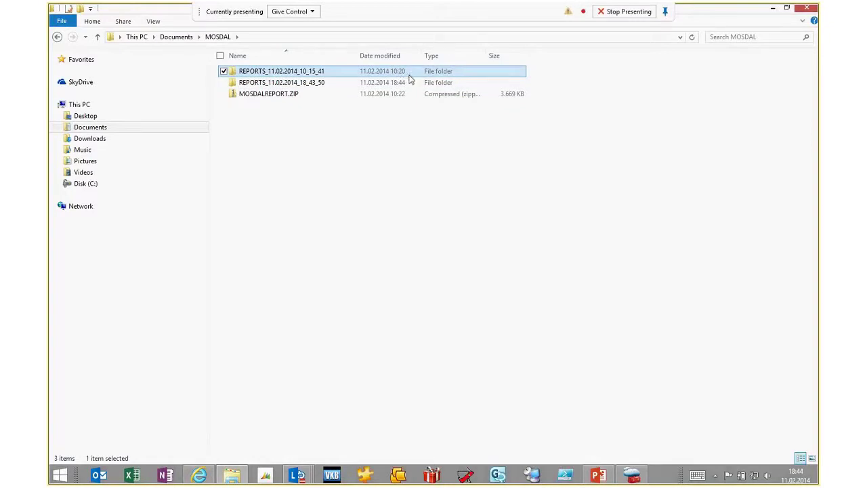
{"action": "left_click", "coordinate": [298, 98]}
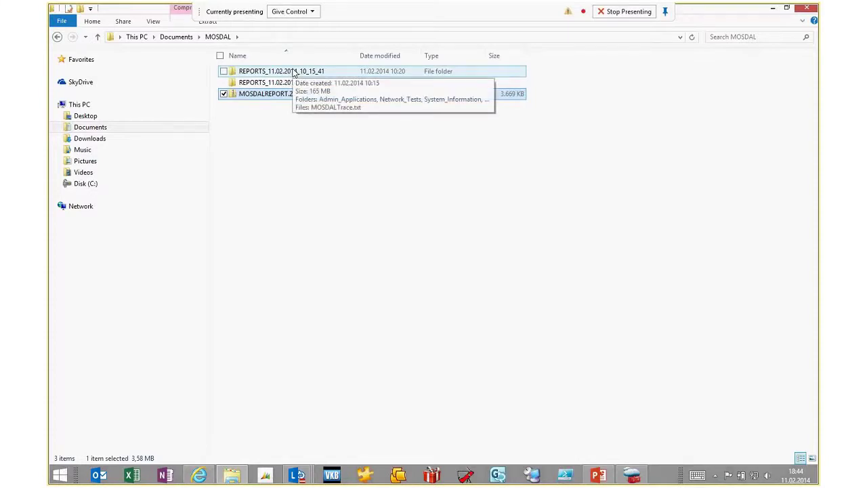
{"action": "double_click", "coordinate": [294, 73]}
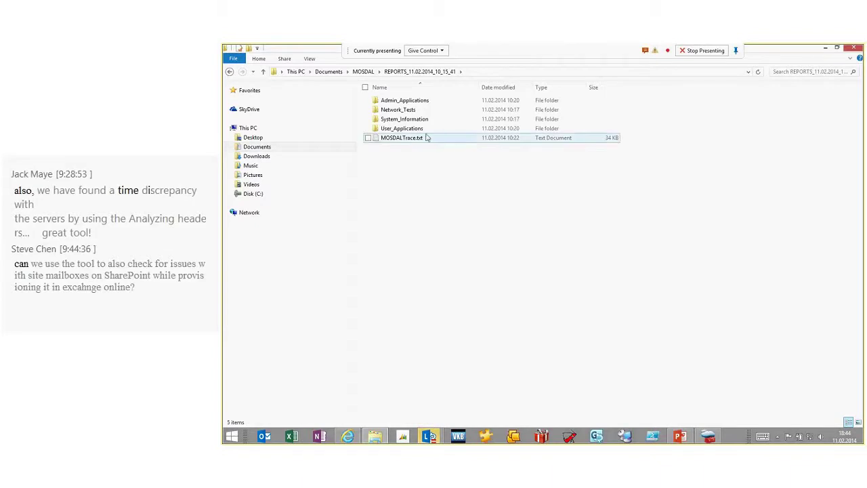
{"action": "double_click", "coordinate": [409, 101]}
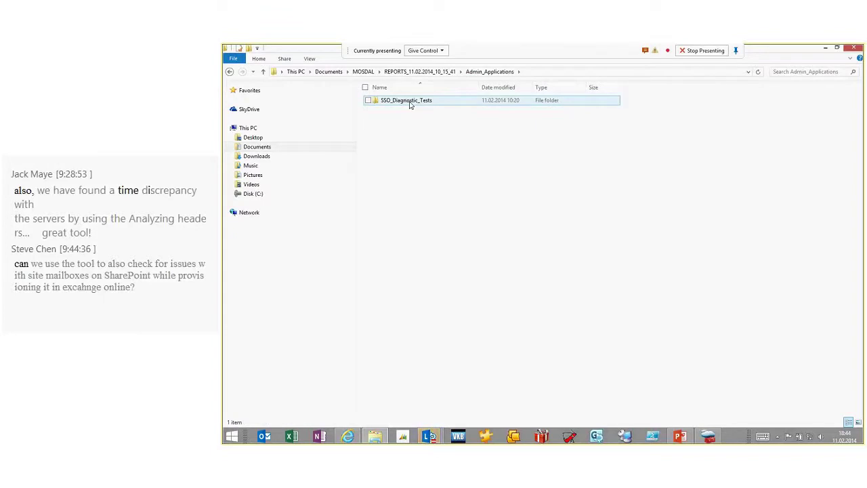
Step: Open AdfsDiagnostics.txt from the SSO_Diagnostic_Tests folder
{"action": "left_click", "coordinate": [409, 103]}
{"action": "double_click", "coordinate": [410, 103]}
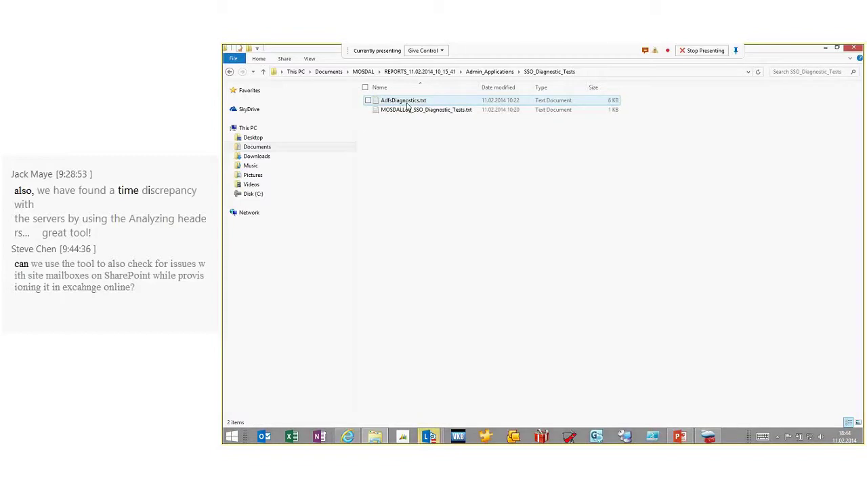
{"action": "double_click", "coordinate": [409, 106]}
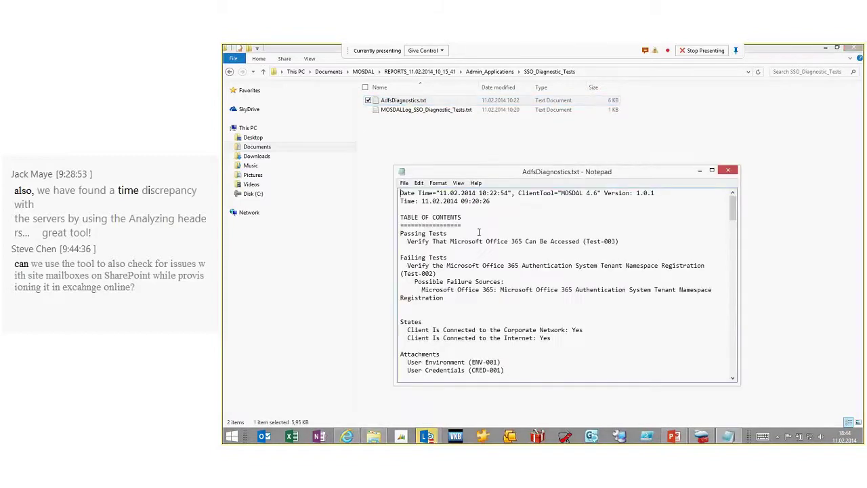
Step: Read through the AdfsDiagnostics results, close the log, and return to Admin_Applications
{"action": "scroll", "coordinate": [479, 233], "scroll_direction": "down", "scroll_amount": 3}
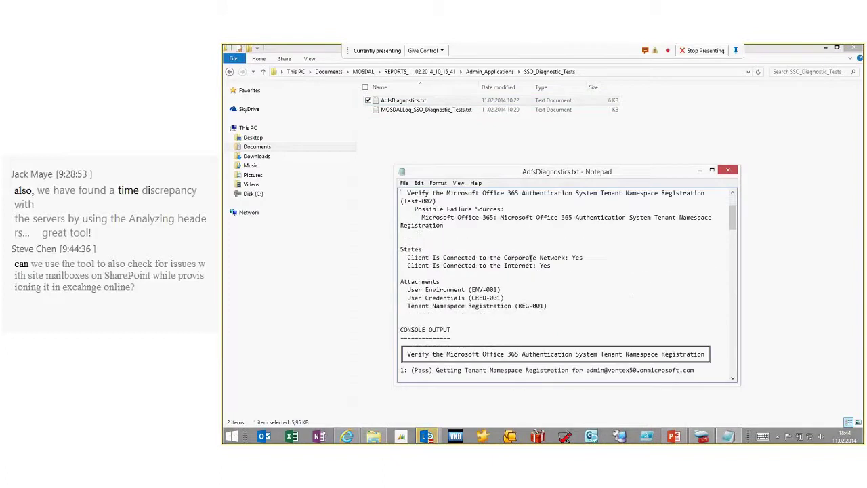
{"action": "scroll", "coordinate": [531, 258], "scroll_direction": "down", "scroll_amount": 3}
{"action": "scroll", "coordinate": [531, 258], "scroll_direction": "down", "scroll_amount": 1}
{"action": "left_click_drag", "start_coordinate": [666, 298], "coordinate": [400, 273]}
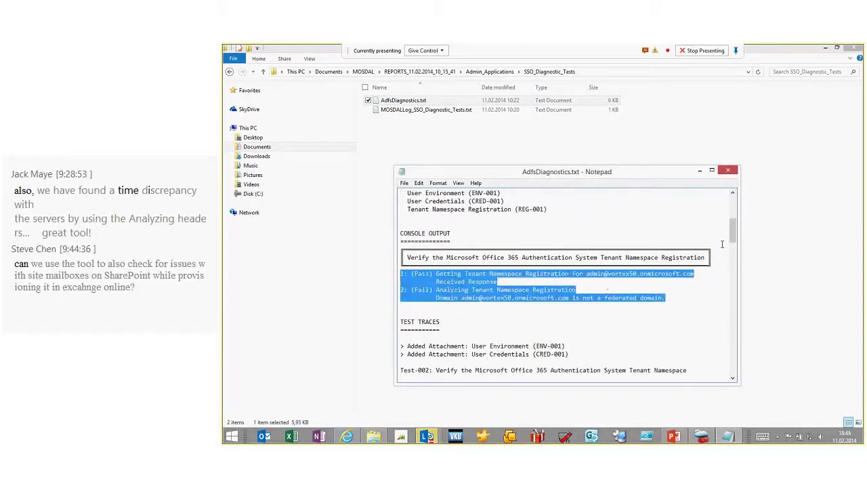
{"action": "left_click", "coordinate": [727, 170]}
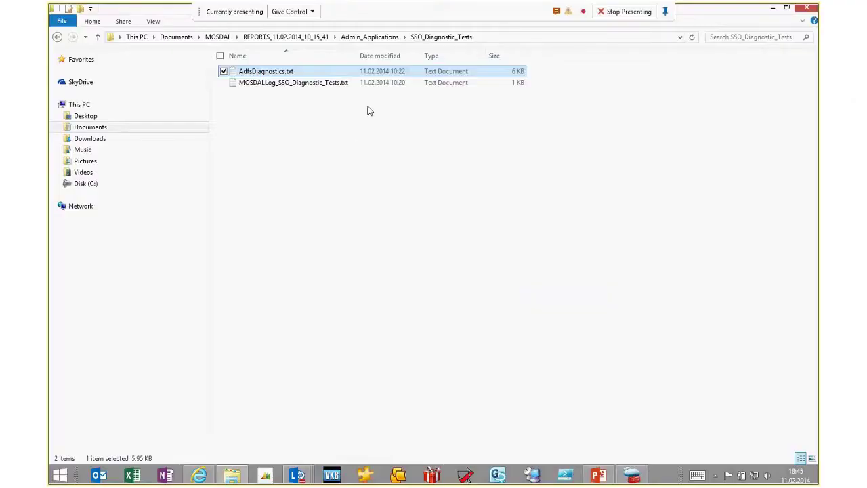
{"action": "left_click", "coordinate": [383, 41]}
Step: Open the report's Network_Tests folder and view the NetworkMonitor results
{"action": "left_click", "coordinate": [288, 39]}
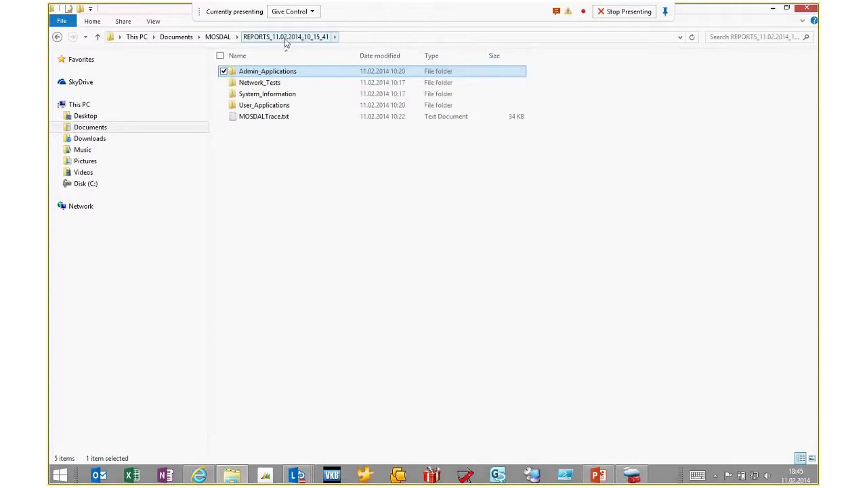
{"action": "double_click", "coordinate": [276, 82]}
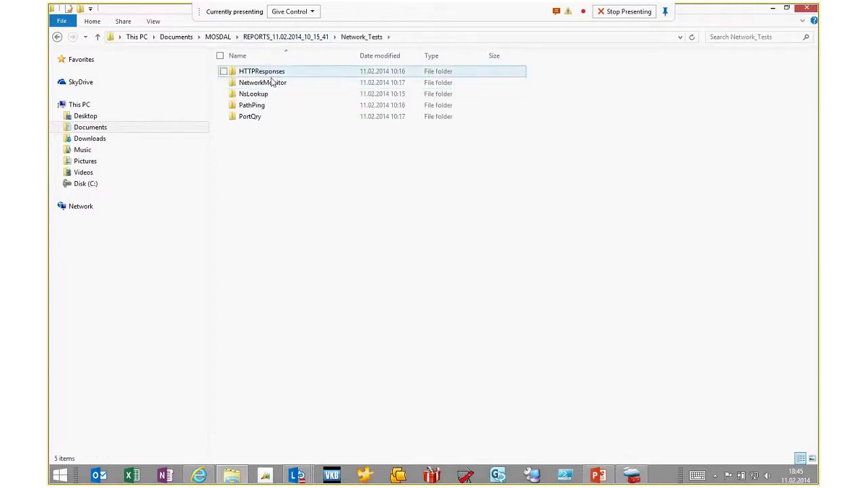
{"action": "double_click", "coordinate": [271, 85]}
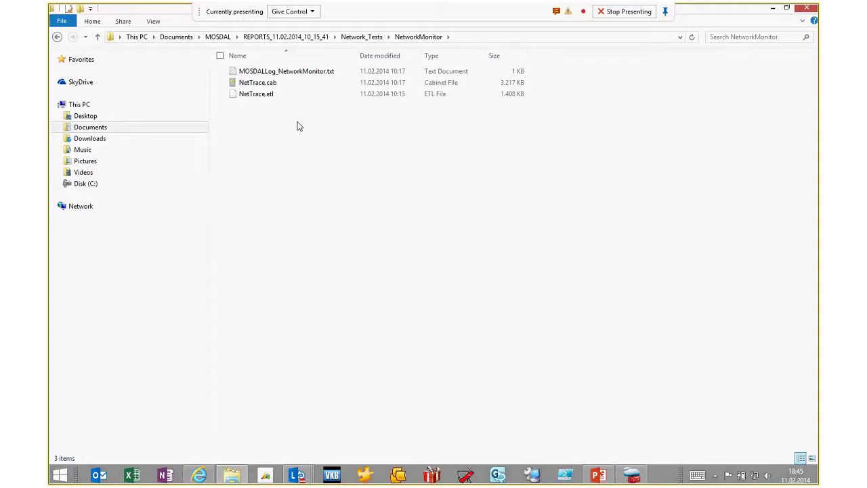
{"action": "left_click", "coordinate": [361, 37]}
Step: Browse the NsLookup\O365_NSLookup results with full file names shown
{"action": "double_click", "coordinate": [266, 95]}
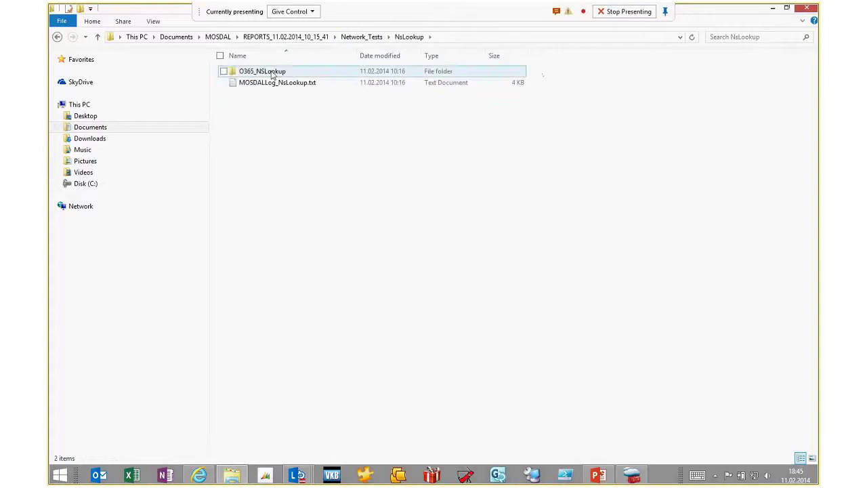
{"action": "double_click", "coordinate": [272, 73]}
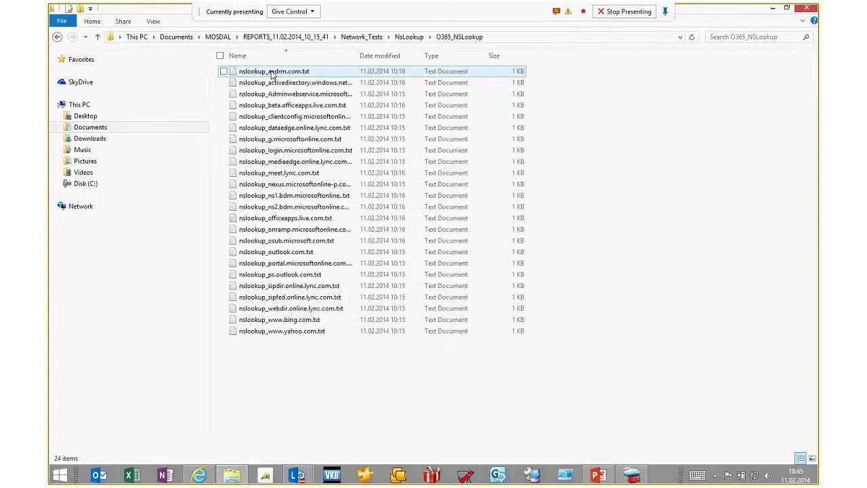
{"action": "double_click", "coordinate": [354, 58]}
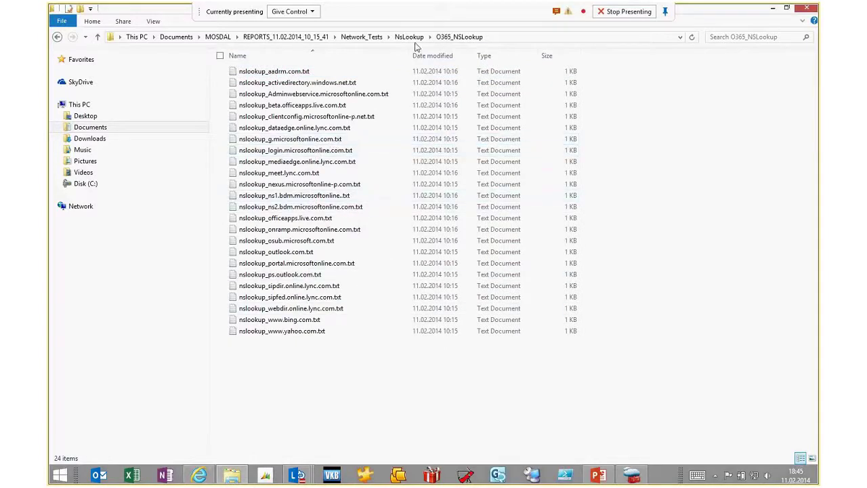
{"action": "left_click", "coordinate": [365, 38]}
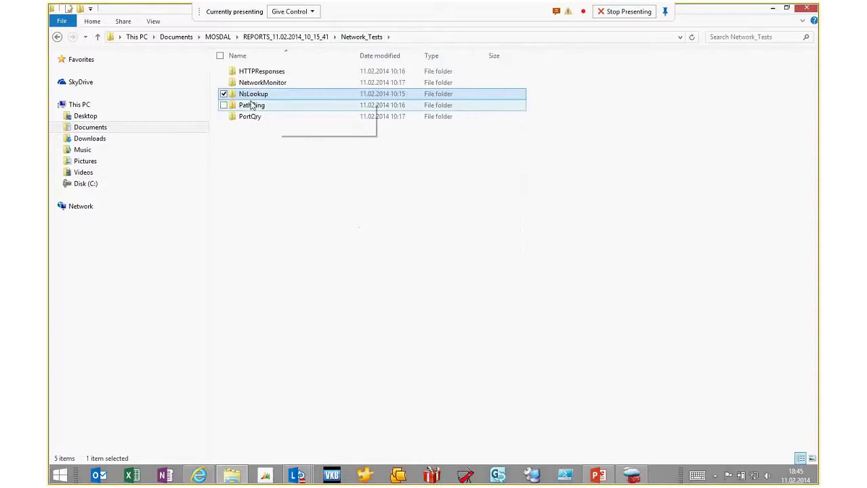
Step: Review PortQry\O365_Port_Queries result files, then open the System_Information folder
{"action": "double_click", "coordinate": [252, 117]}
{"action": "left_click", "coordinate": [279, 75]}
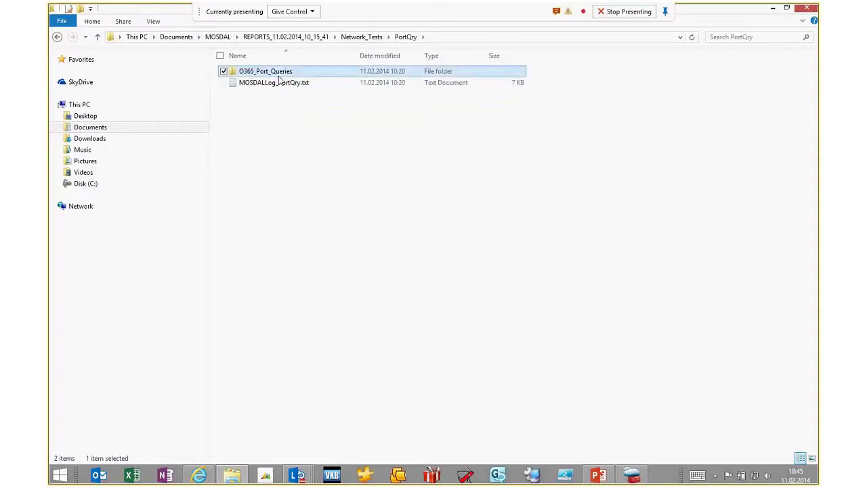
{"action": "double_click", "coordinate": [278, 74]}
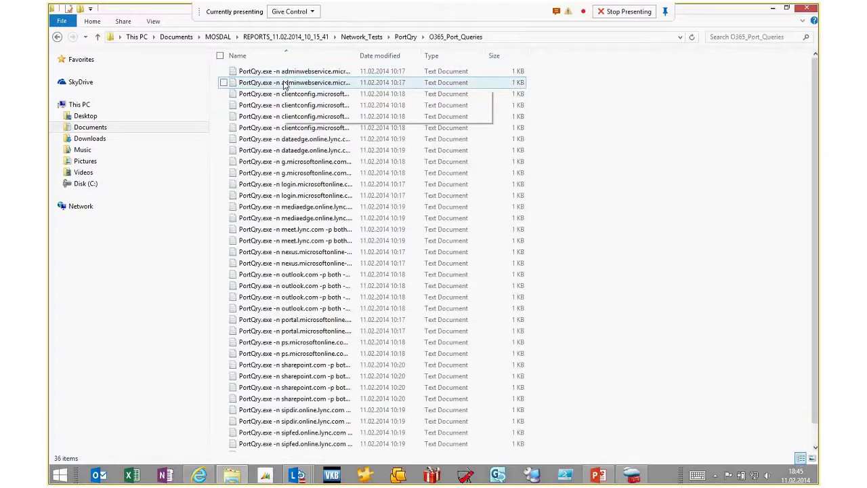
{"action": "left_click_drag", "start_coordinate": [356, 55], "coordinate": [431, 51]}
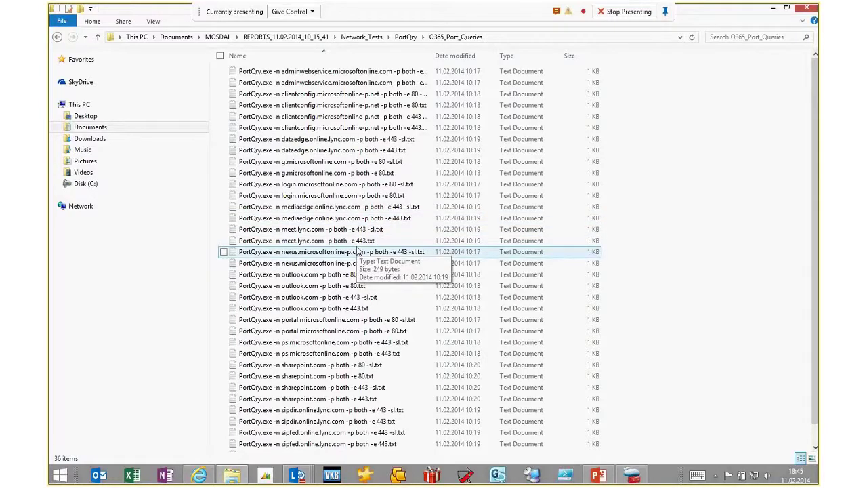
{"action": "left_click", "coordinate": [374, 38]}
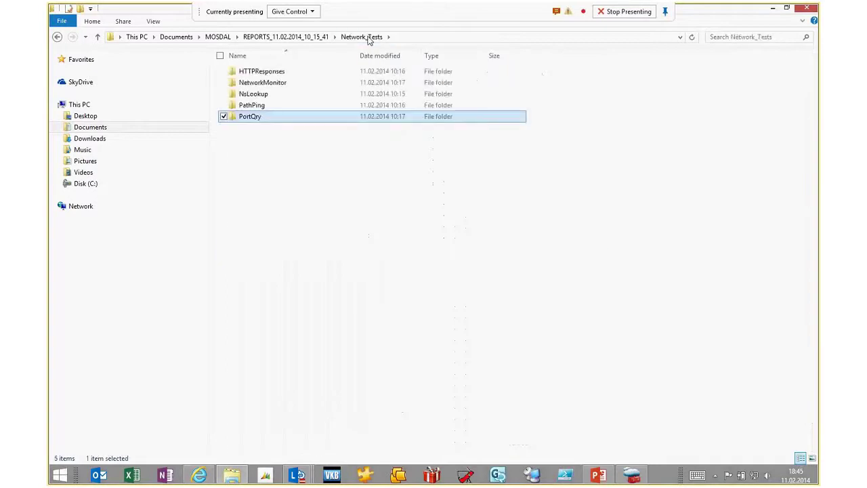
{"action": "left_click", "coordinate": [319, 38]}
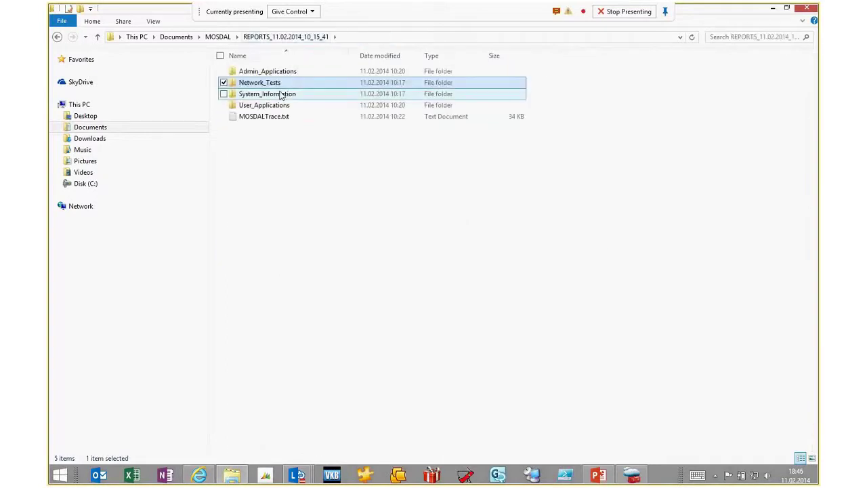
{"action": "double_click", "coordinate": [280, 96]}
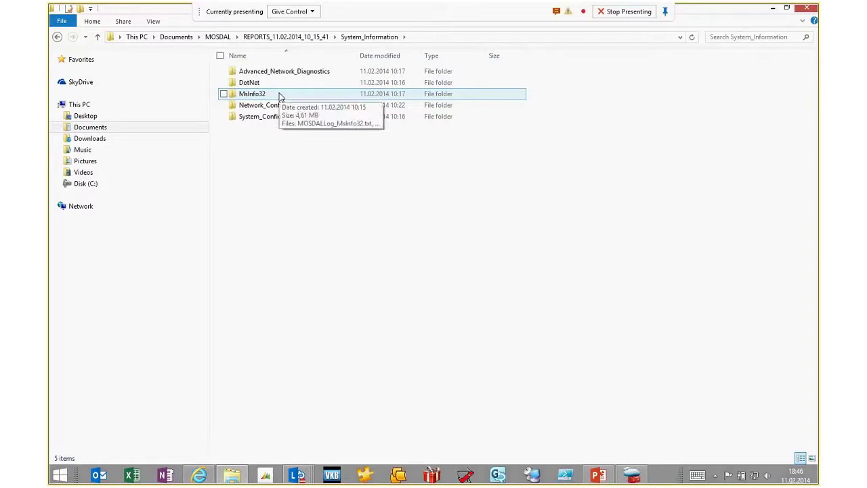
{"action": "double_click", "coordinate": [298, 72]}
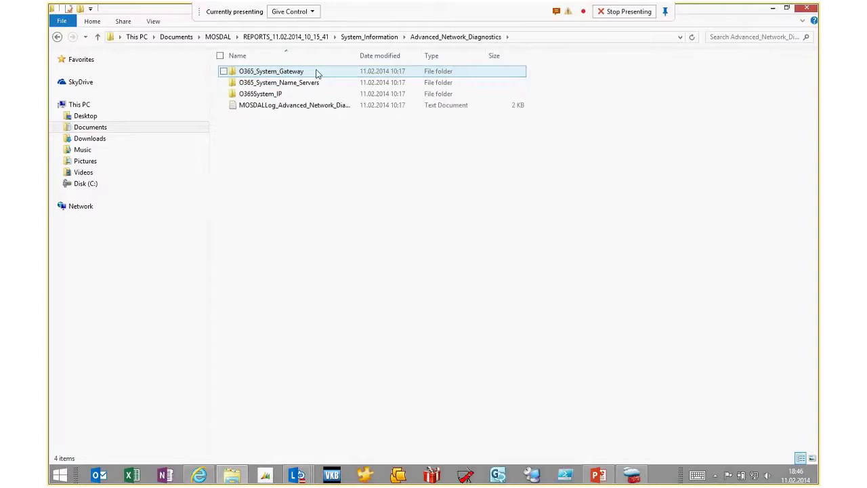
{"action": "double_click", "coordinate": [304, 82]}
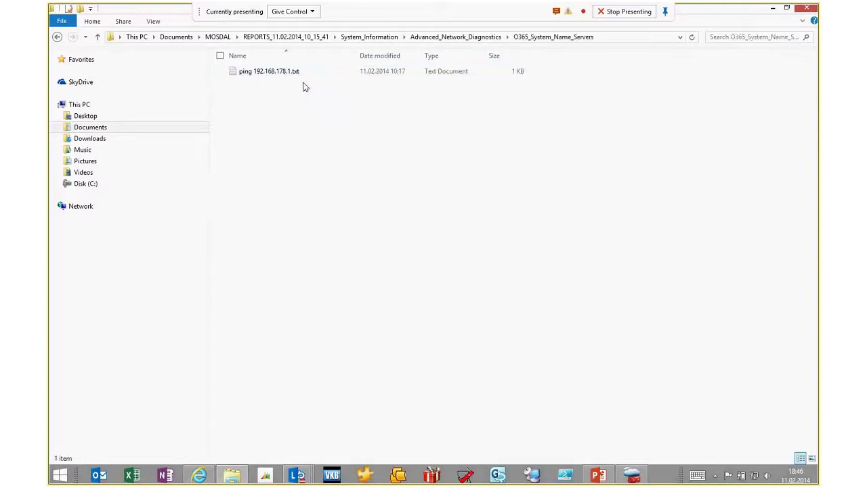
{"action": "left_click", "coordinate": [452, 39]}
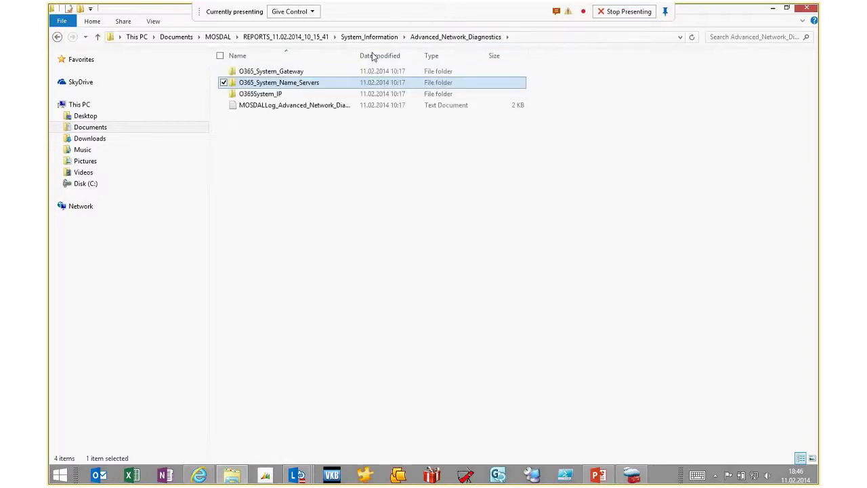
{"action": "double_click", "coordinate": [271, 71]}
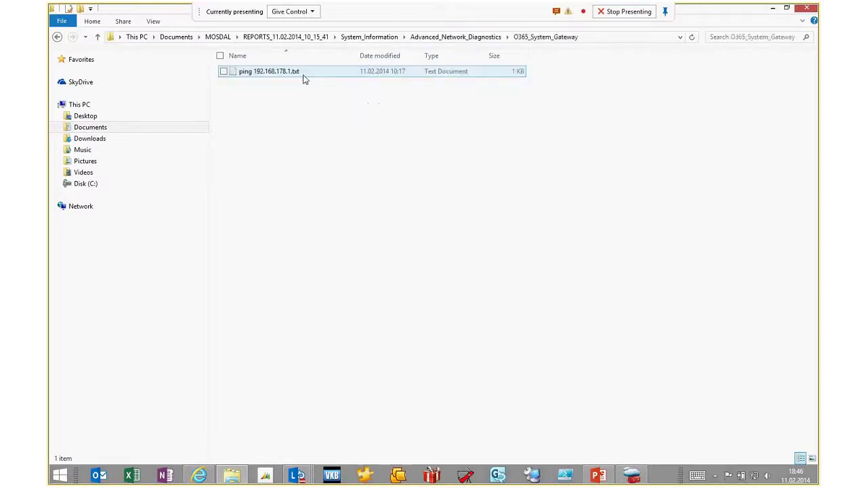
{"action": "left_click", "coordinate": [382, 38]}
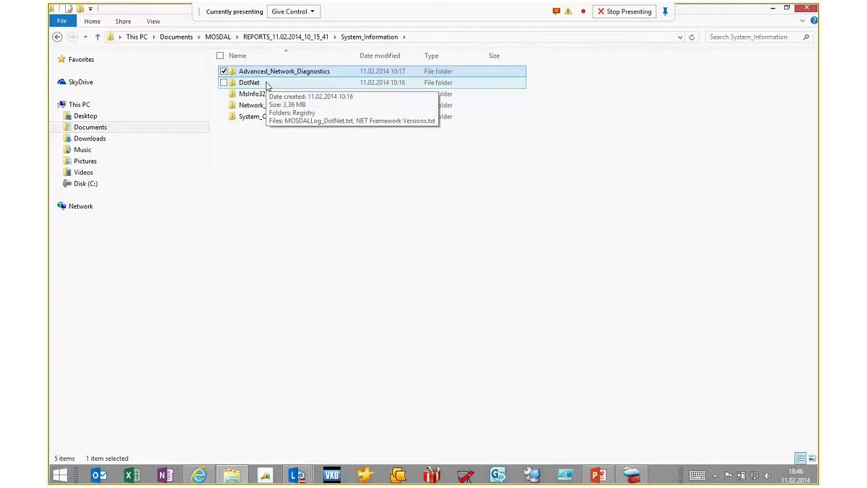
{"action": "left_click", "coordinate": [276, 107]}
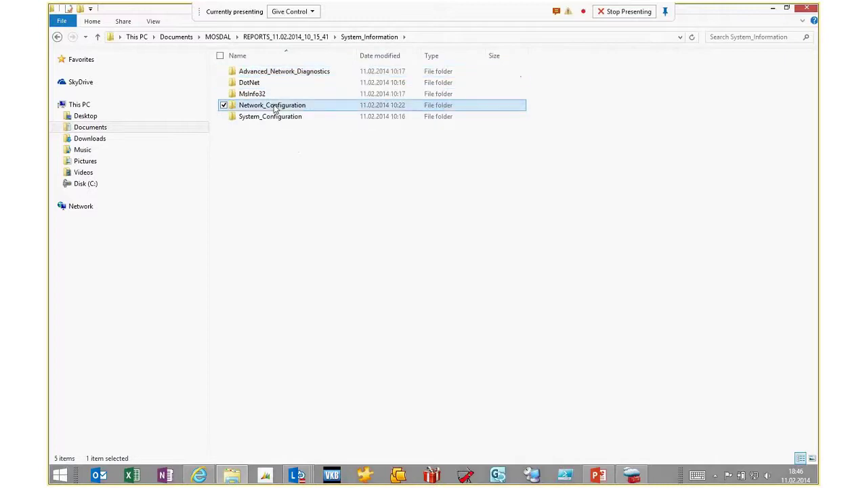
Step: View the 19 Network_Configuration text files, then return to the top-level report folder
{"action": "double_click", "coordinate": [274, 107]}
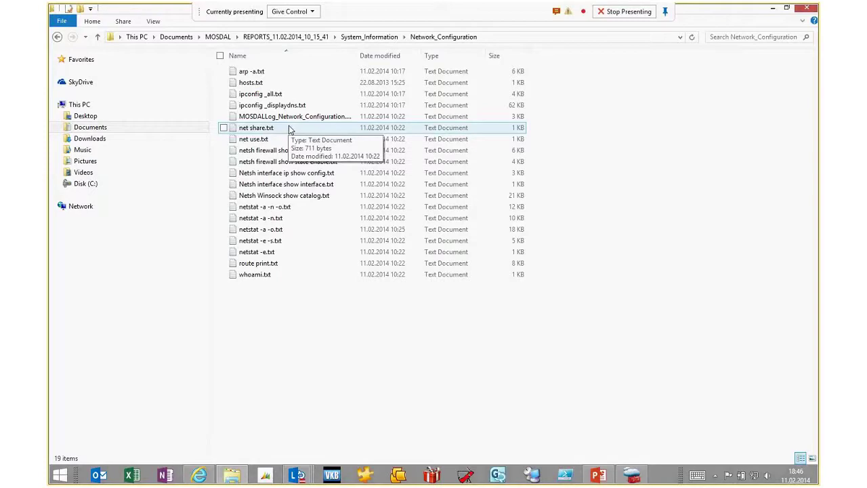
{"action": "left_click", "coordinate": [320, 37]}
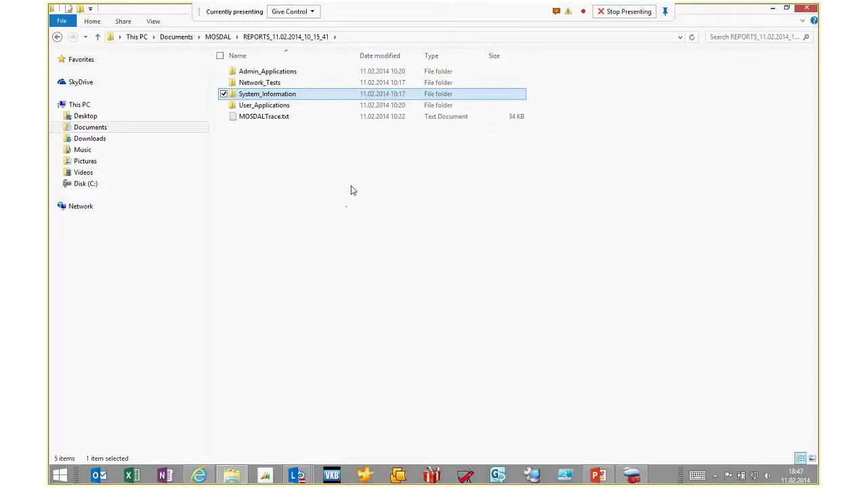
Step: Open User_Applications\Internet_Explorer\Registry, widen the Name column, and select the Wow6432Node Internet Settings export
{"action": "double_click", "coordinate": [268, 105]}
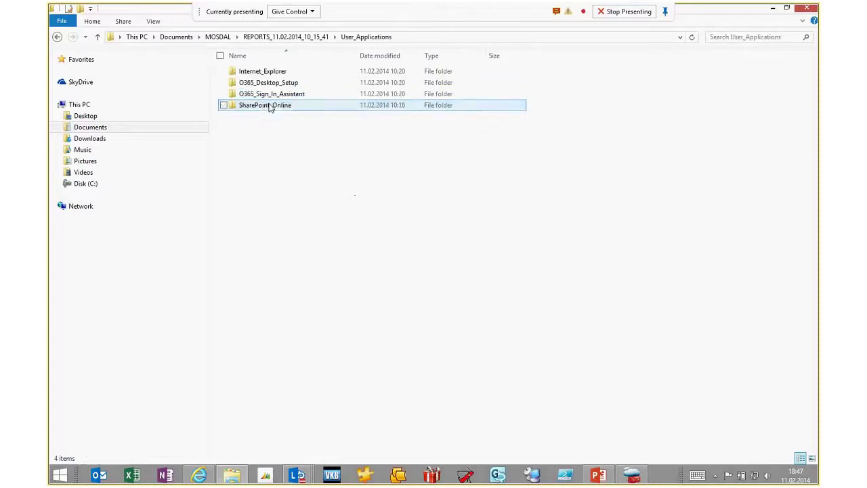
{"action": "left_click", "coordinate": [274, 73]}
{"action": "double_click", "coordinate": [275, 73]}
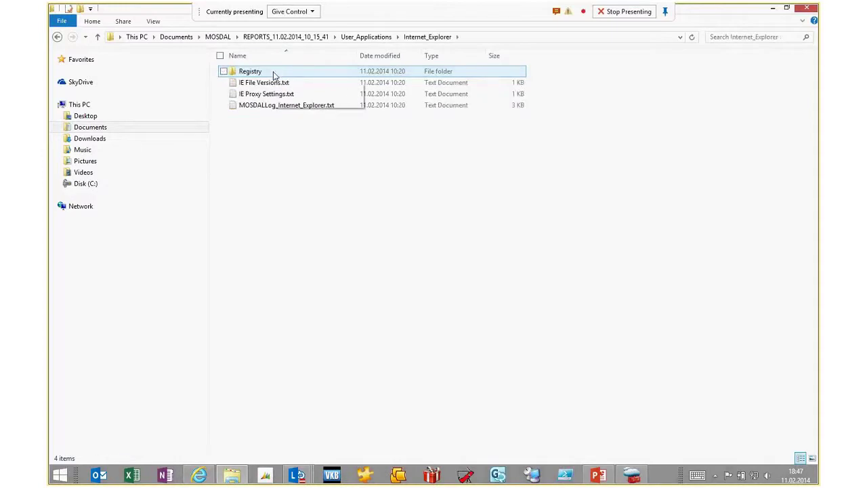
{"action": "left_click", "coordinate": [274, 73]}
{"action": "double_click", "coordinate": [274, 73]}
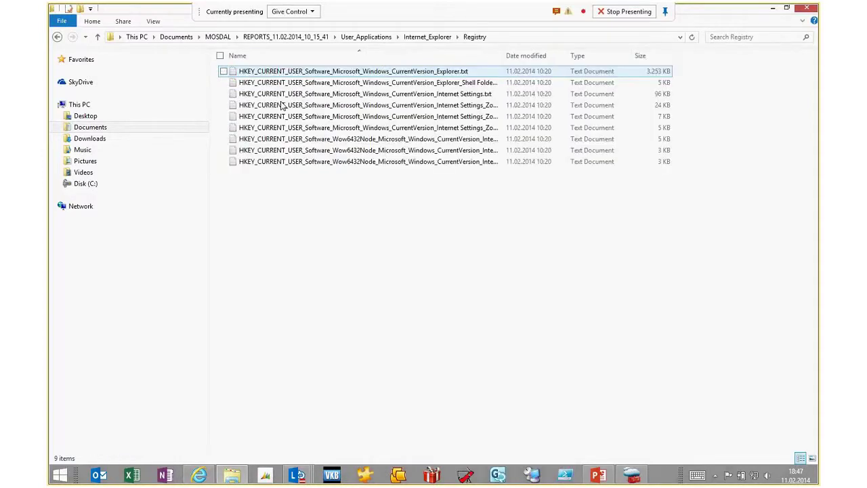
{"action": "left_click_drag", "start_coordinate": [502, 56], "coordinate": [616, 57]}
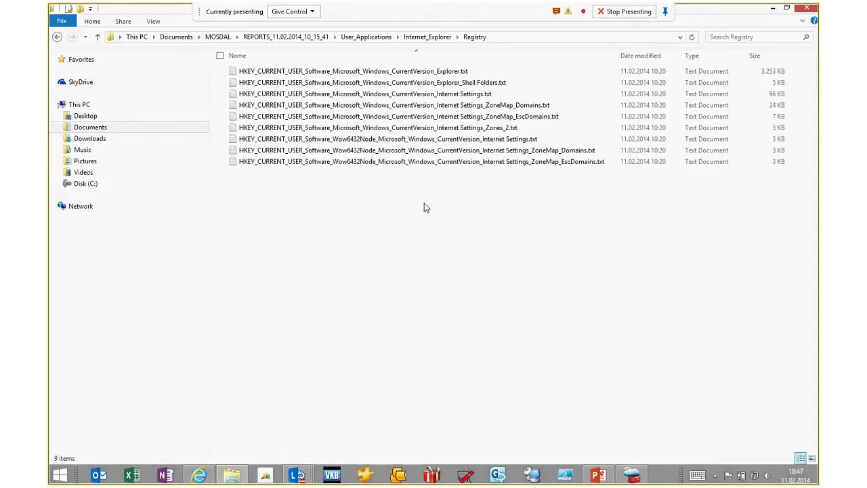
{"action": "left_click", "coordinate": [421, 141]}
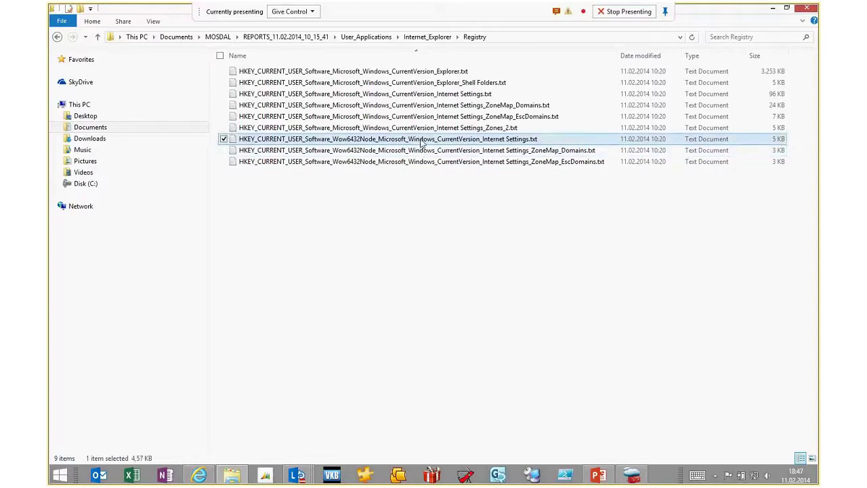
Step: Search the Wow6432Node Internet Settings export for the tenant name, then close it
{"action": "double_click", "coordinate": [421, 141]}
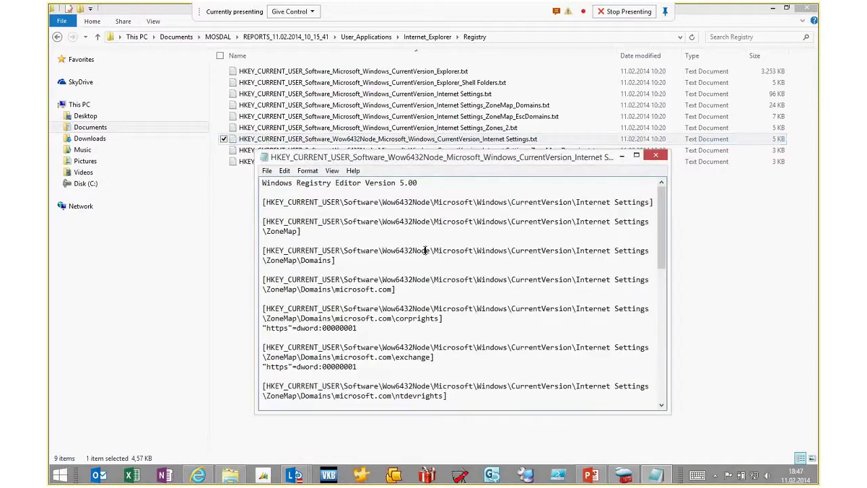
{"action": "key", "text": "ctrl+f"}
{"action": "key", "text": "Return"}
{"action": "key", "text": "Return"}
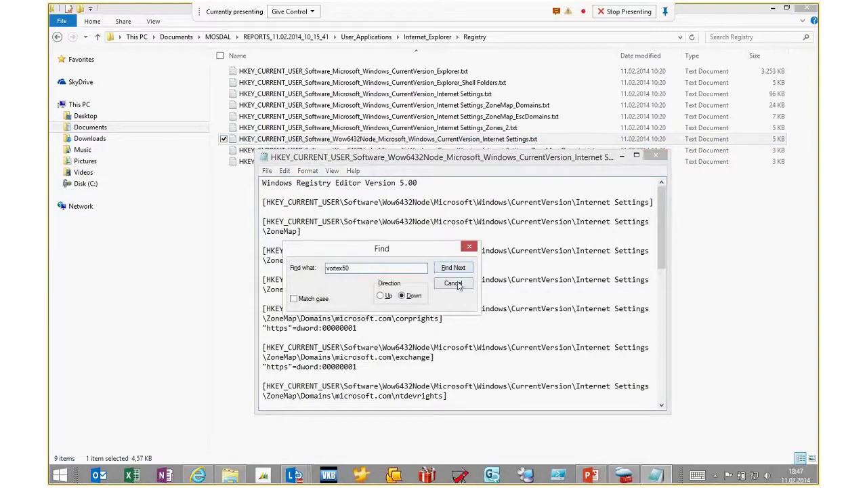
{"action": "left_click", "coordinate": [453, 284]}
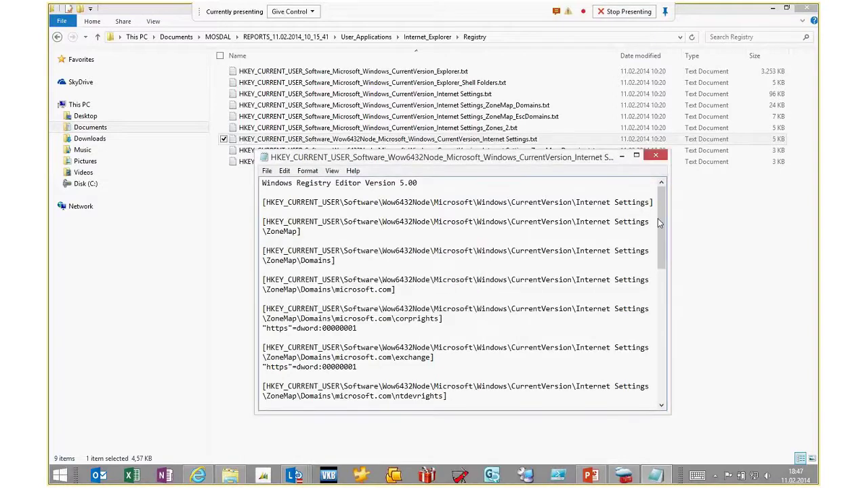
{"action": "left_click_drag", "start_coordinate": [659, 223], "coordinate": [667, 354]}
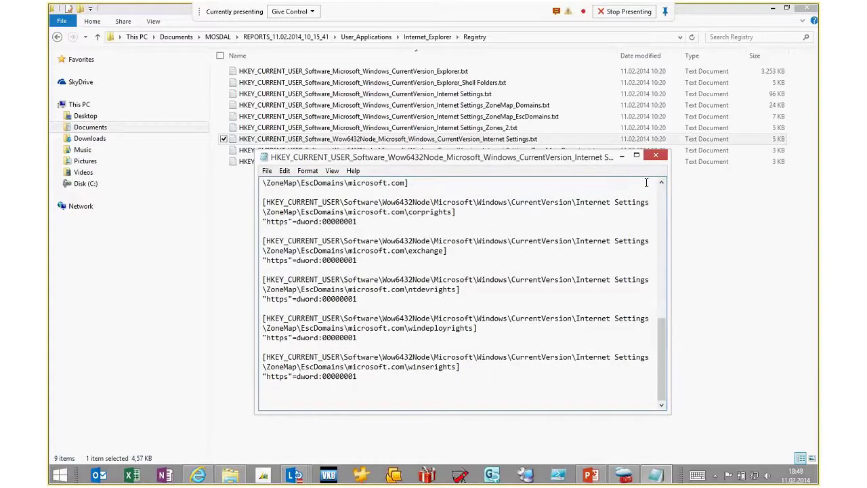
{"action": "left_click", "coordinate": [655, 158]}
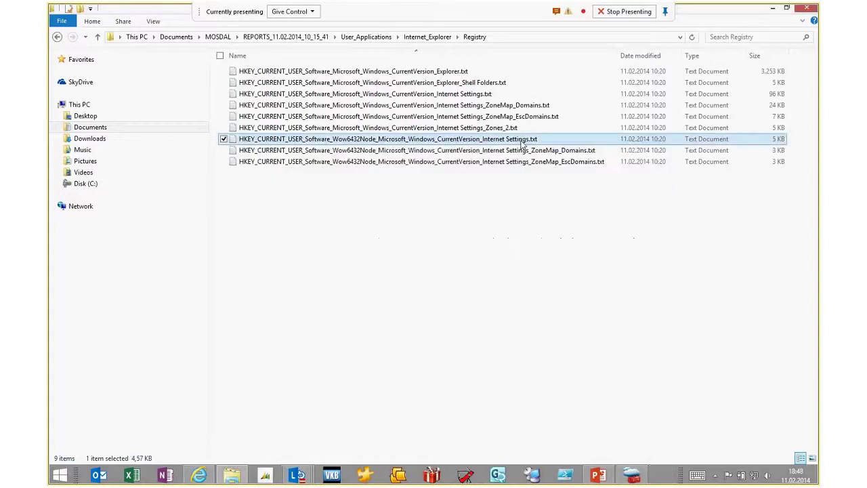
Step: Search the Wow6432Node ZoneMap_Domains export for vortex50, then switch to Internet Explorer
{"action": "double_click", "coordinate": [451, 151]}
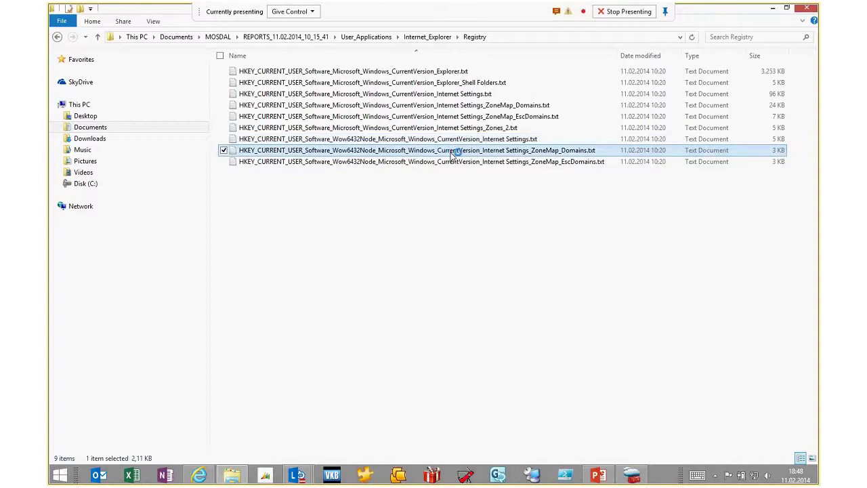
{"action": "key", "text": "ctrl+f"}
{"action": "type", "text": "vorte"}
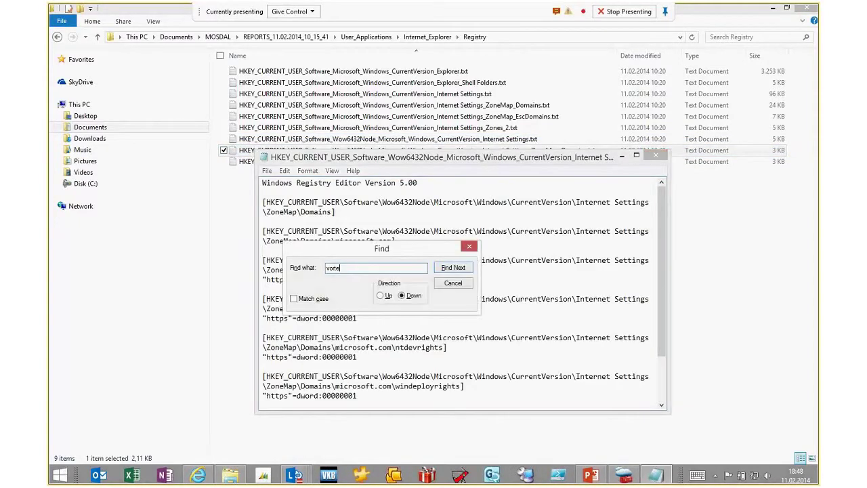
{"action": "type", "text": "x50"}
{"action": "key", "text": "Return"}
{"action": "key", "text": "Return"}
{"action": "left_click", "coordinate": [459, 282]}
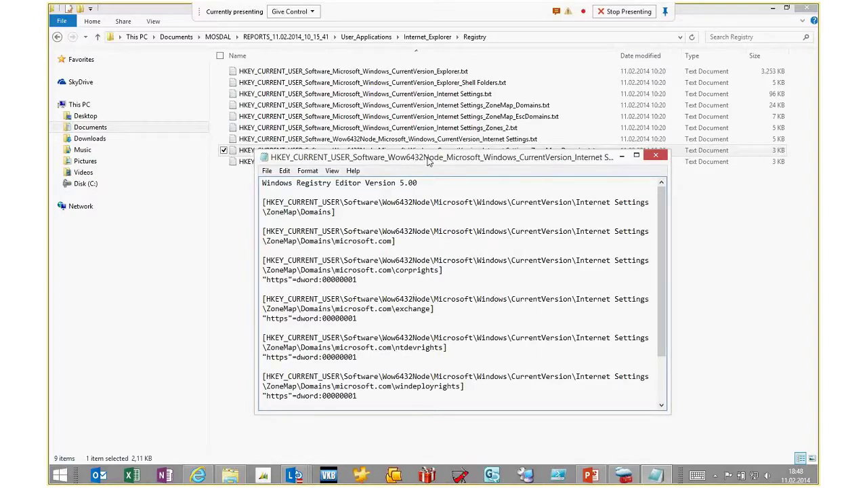
{"action": "left_click_drag", "start_coordinate": [428, 160], "coordinate": [351, 183]}
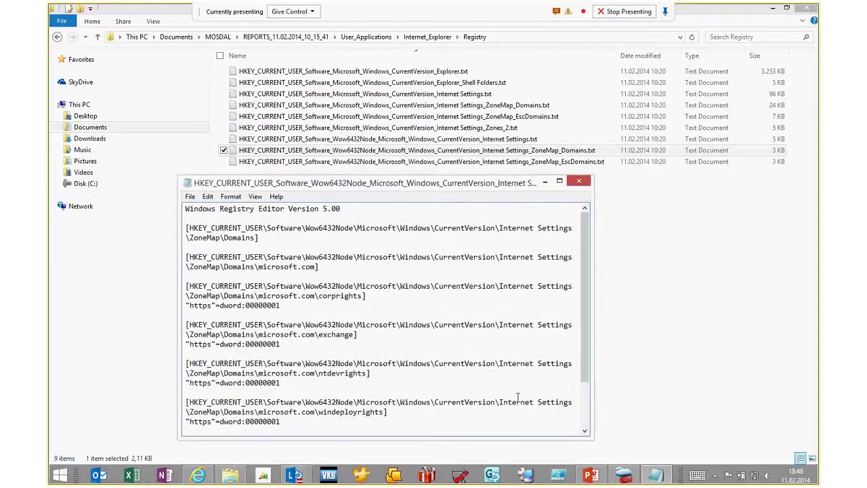
{"action": "left_click", "coordinate": [418, 324]}
{"action": "left_click", "coordinate": [205, 477]}
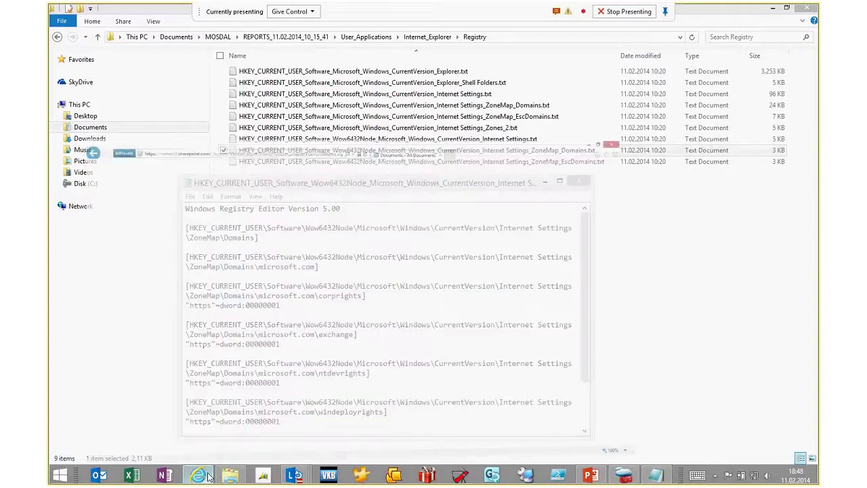
{"action": "left_click", "coordinate": [812, 25]}
{"action": "left_click", "coordinate": [740, 162]}
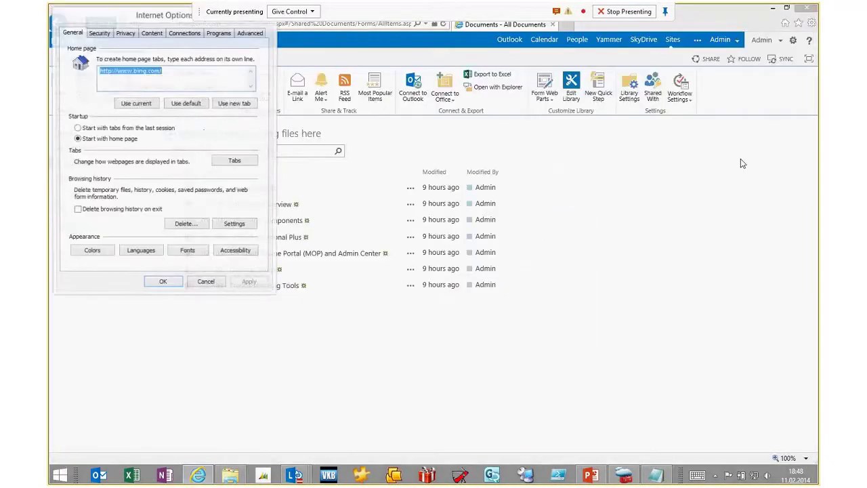
{"action": "left_click", "coordinate": [99, 33]}
{"action": "left_click", "coordinate": [169, 74]}
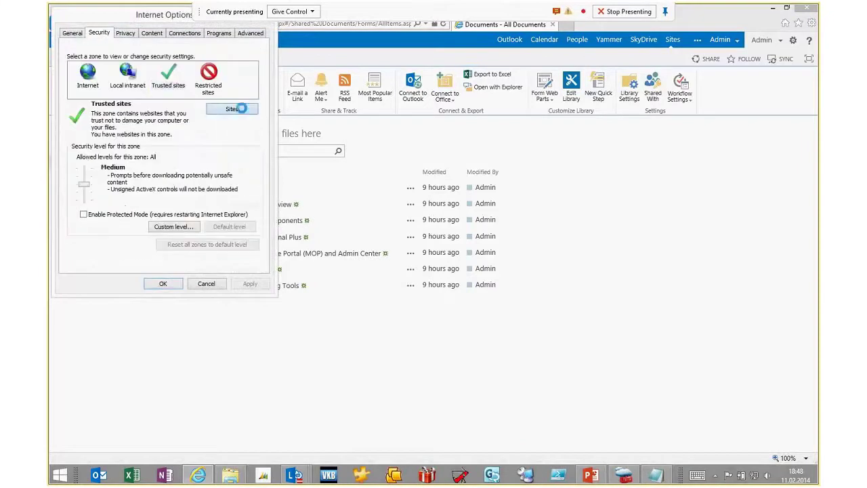
{"action": "left_click", "coordinate": [235, 125]}
{"action": "scroll", "coordinate": [206, 153], "scroll_direction": "down", "scroll_amount": 5}
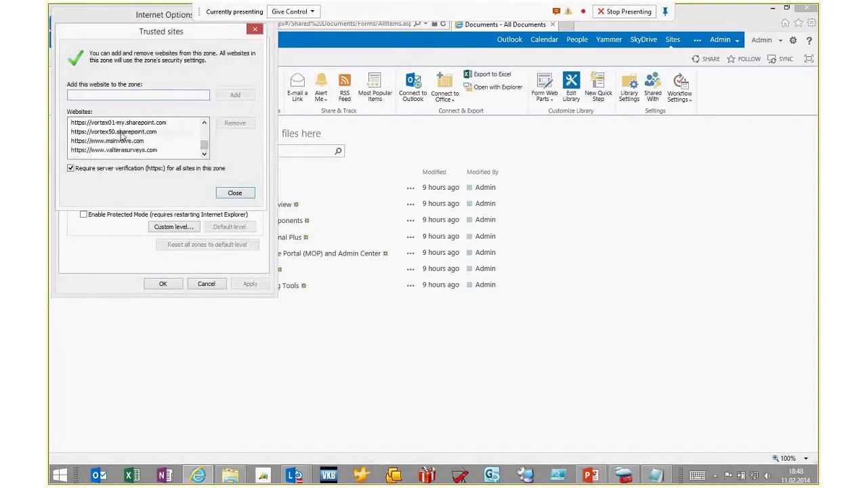
{"action": "left_click", "coordinate": [121, 133]}
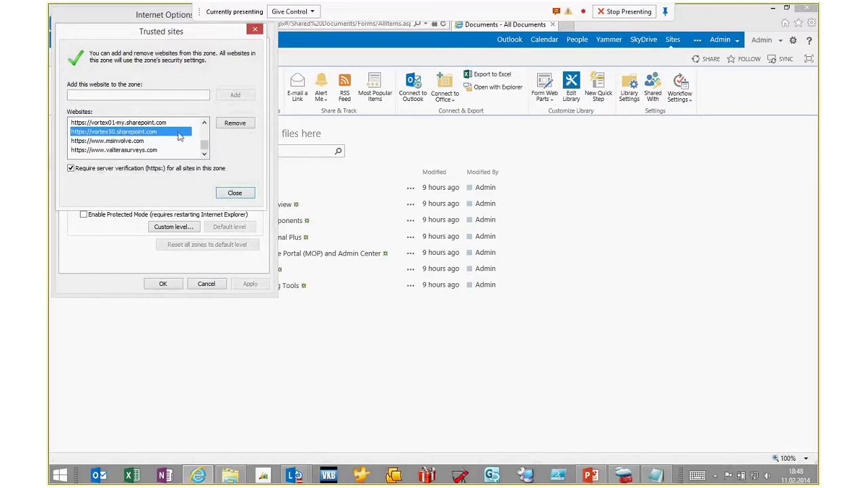
{"action": "left_click", "coordinate": [235, 194]}
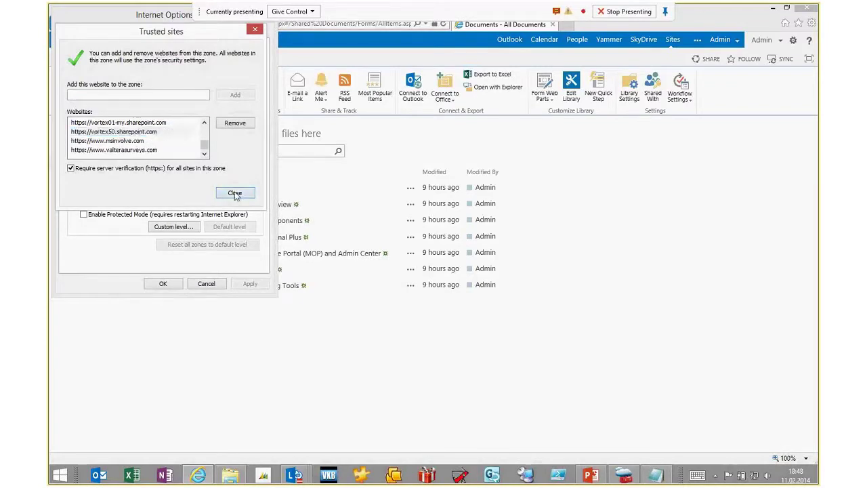
{"action": "left_click", "coordinate": [206, 283]}
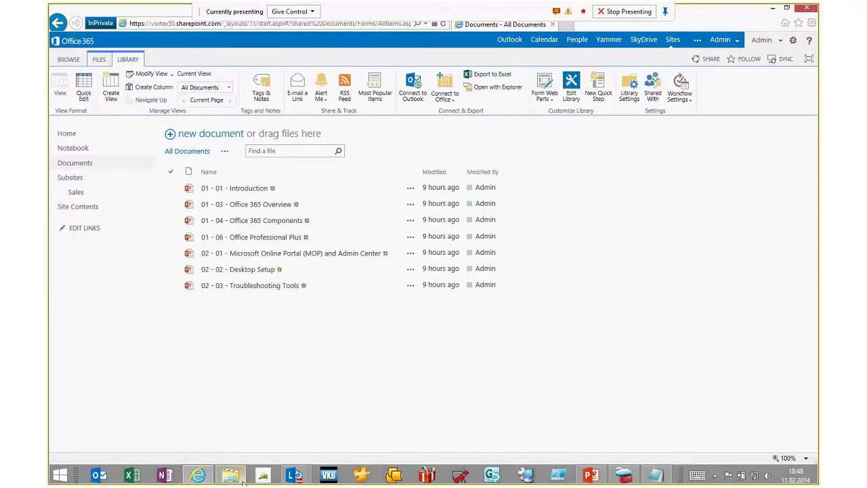
{"action": "left_click", "coordinate": [239, 476]}
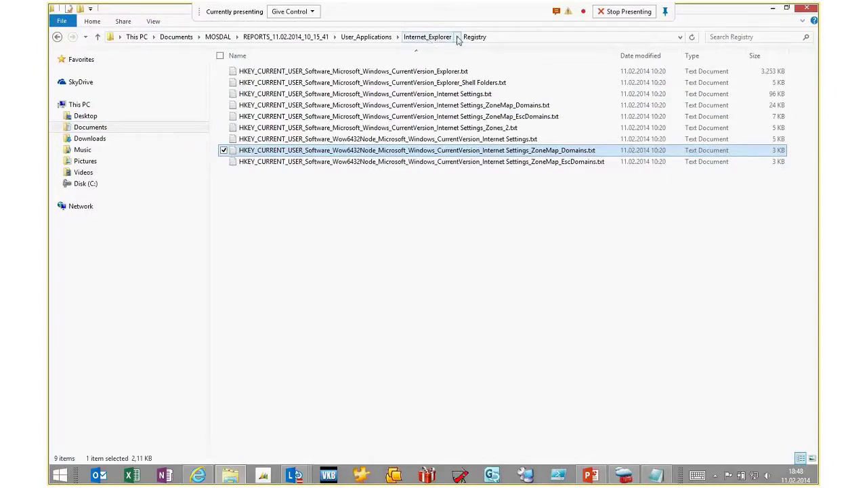
Step: Search the Registry folder for vortex50 and open the Internet Settings.txt result
{"action": "left_click", "coordinate": [733, 39]}
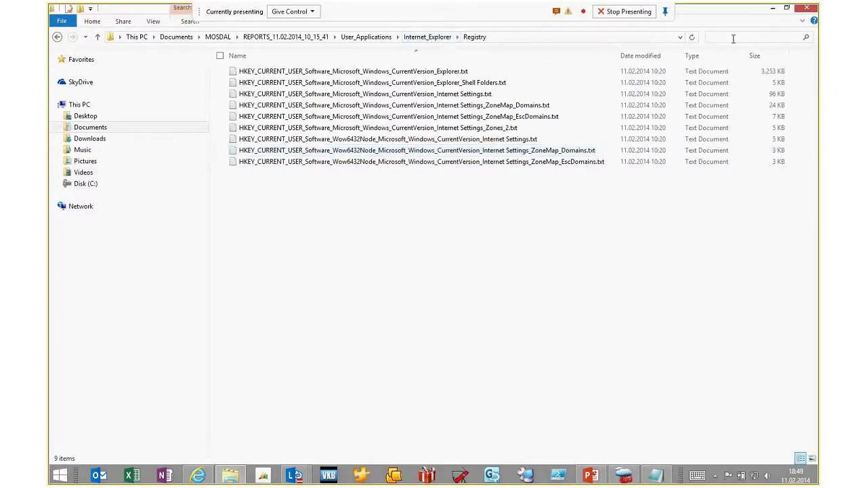
{"action": "type", "text": "vortex50"}
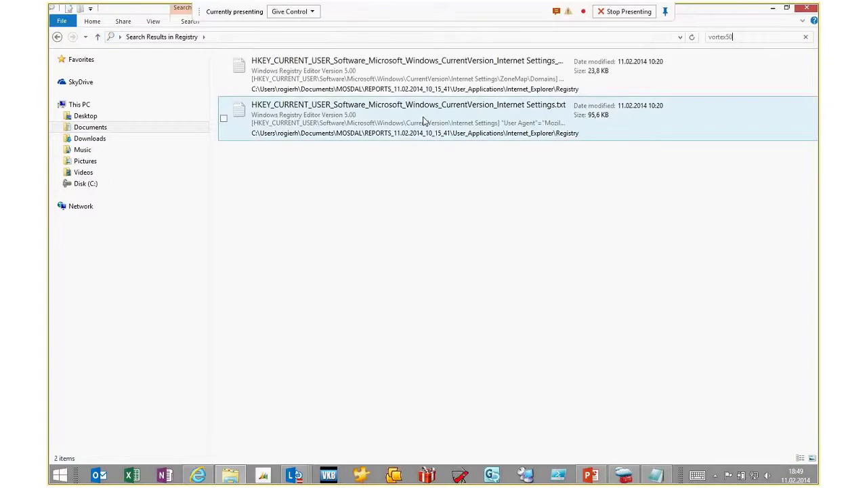
{"action": "left_click", "coordinate": [485, 120]}
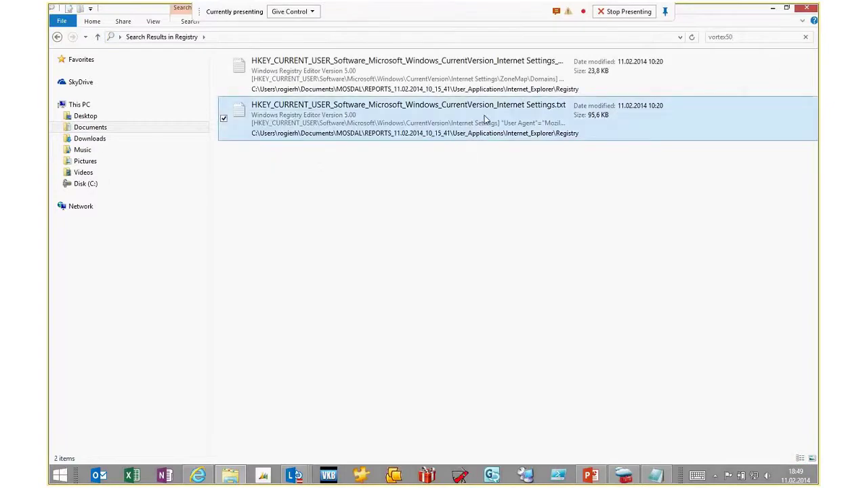
{"action": "double_click", "coordinate": [485, 119]}
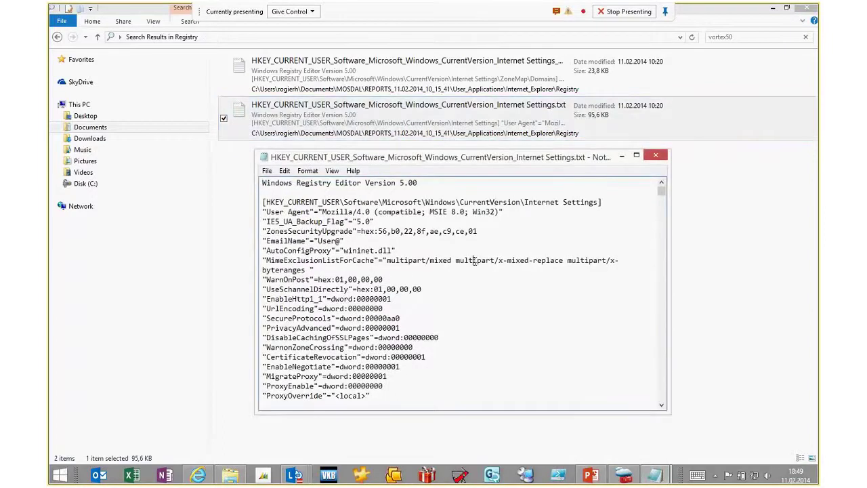
Step: Find the vortex50 entry under sharepoint.com in Internet Settings.txt, then close Notepad
{"action": "scroll", "coordinate": [474, 260], "scroll_direction": "down", "scroll_amount": 10}
{"action": "key", "text": "ctrl+f"}
{"action": "type", "text": "vortex50"}
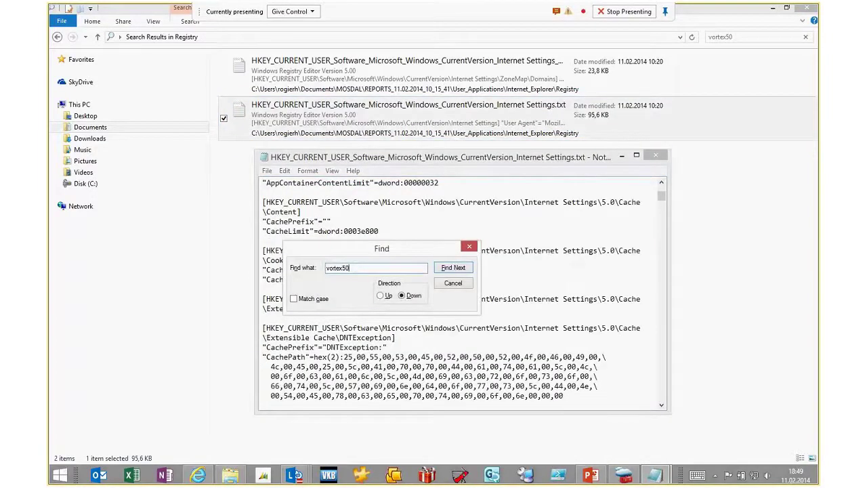
{"action": "key", "text": "Return"}
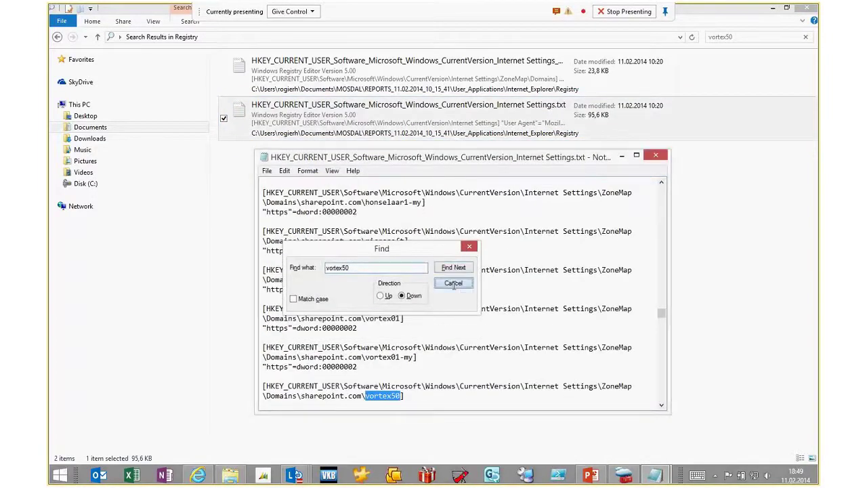
{"action": "left_click", "coordinate": [454, 284]}
{"action": "left_click", "coordinate": [399, 398]}
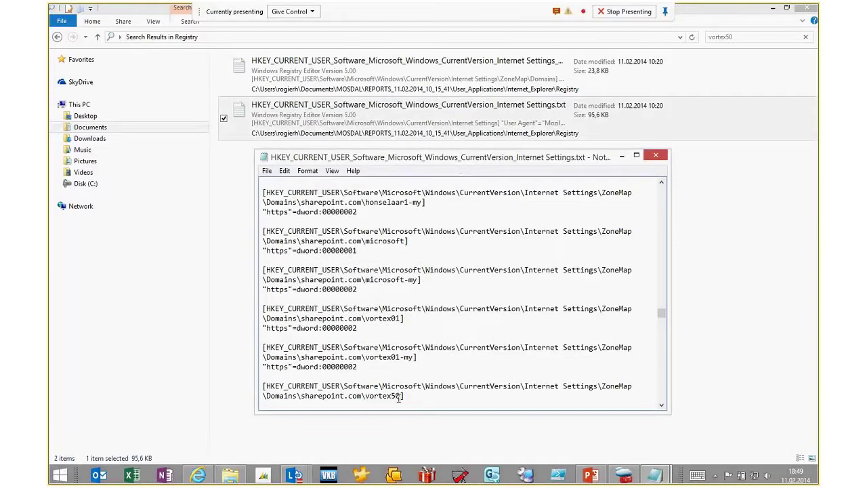
{"action": "double_click", "coordinate": [399, 397]}
{"action": "left_click_drag", "start_coordinate": [298, 396], "coordinate": [364, 399]}
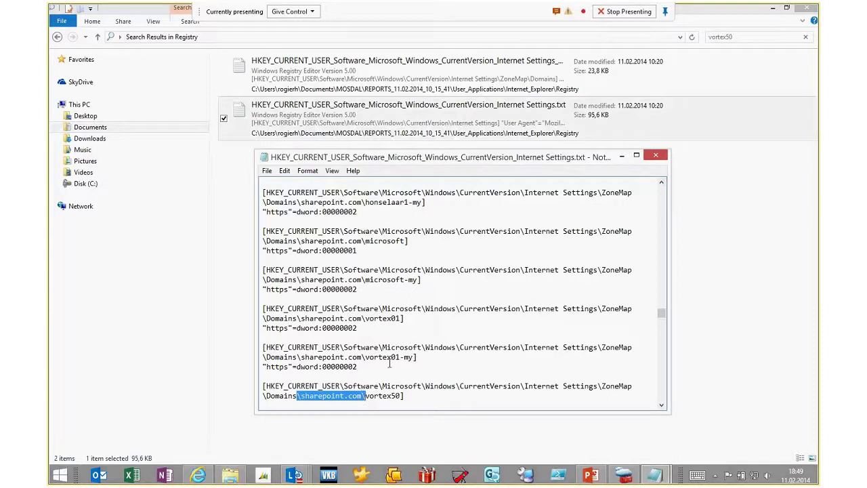
{"action": "left_click", "coordinate": [445, 339]}
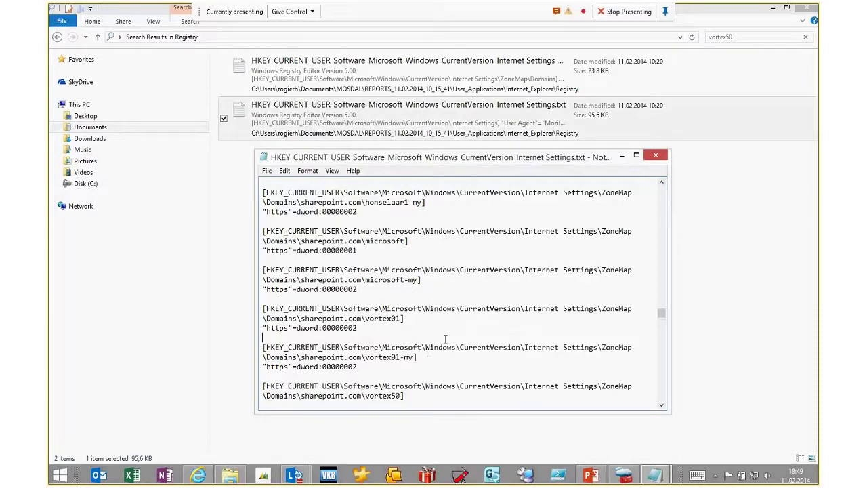
{"action": "left_click", "coordinate": [661, 158]}
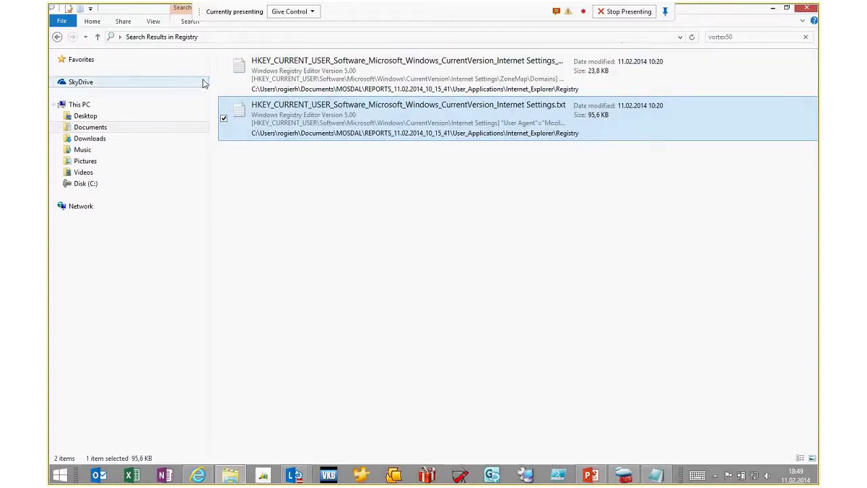
Step: Navigate to the Documents\MOSDAL\REPORTS_11.02.2014_10_15_41 report folder
{"action": "left_click", "coordinate": [129, 134]}
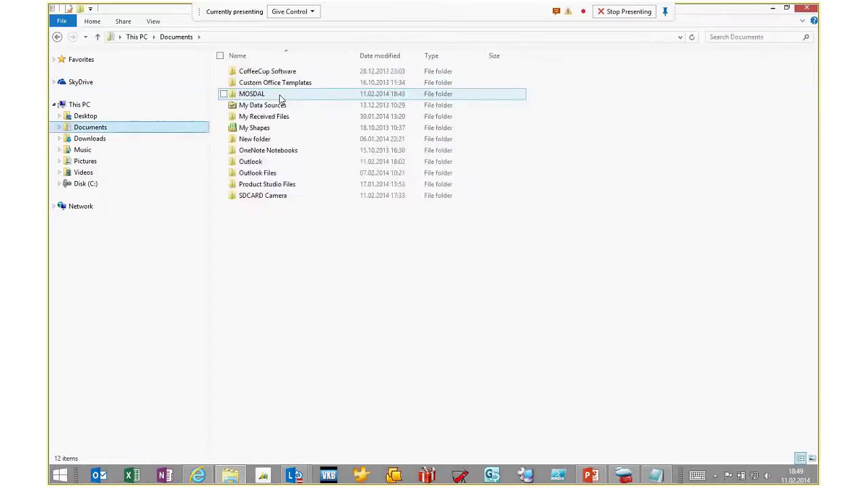
{"action": "double_click", "coordinate": [282, 91]}
{"action": "double_click", "coordinate": [287, 74]}
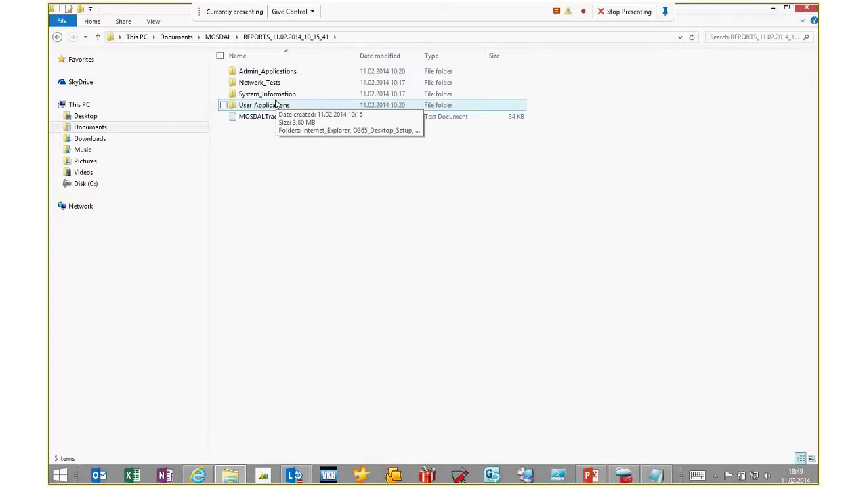
{"action": "left_click", "coordinate": [275, 106]}
{"action": "double_click", "coordinate": [274, 106]}
{"action": "key", "text": "BackSpace"}
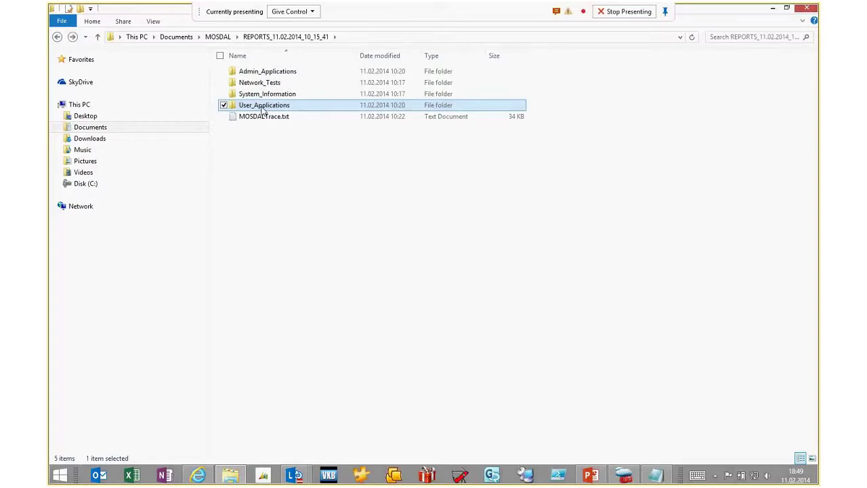
Step: Open net start.txt from System_Information\System_Configuration in Notepad
{"action": "double_click", "coordinate": [265, 94]}
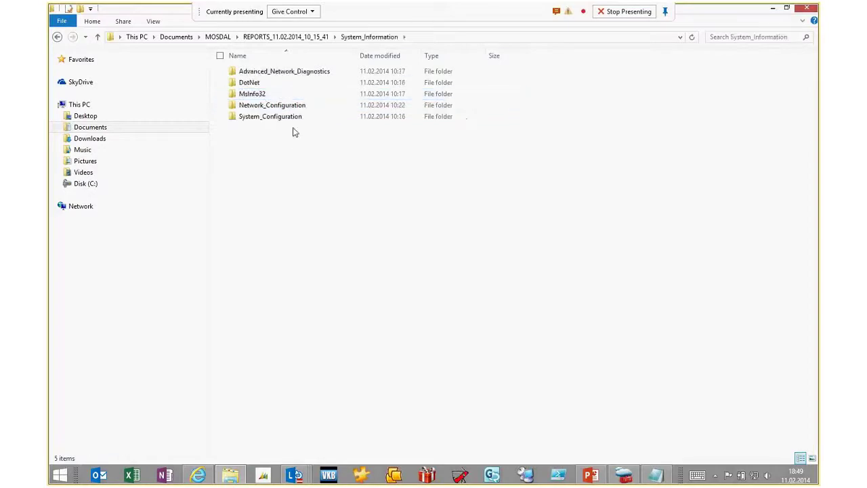
{"action": "left_click", "coordinate": [285, 120]}
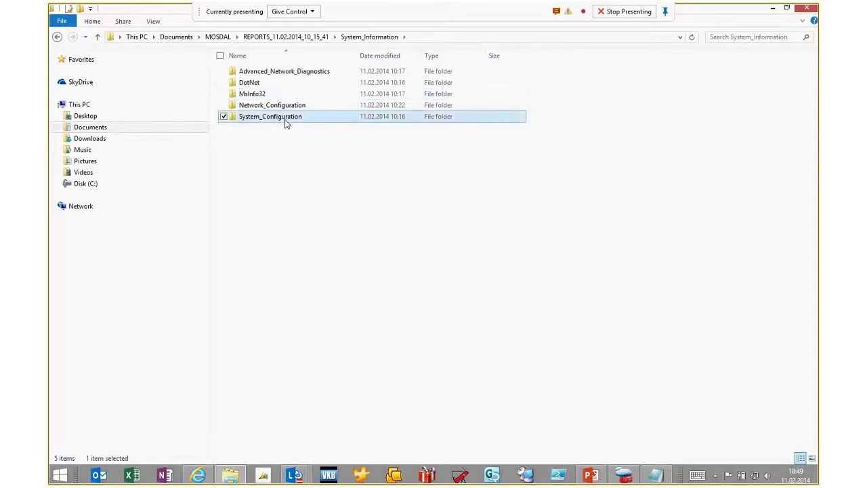
{"action": "double_click", "coordinate": [285, 120]}
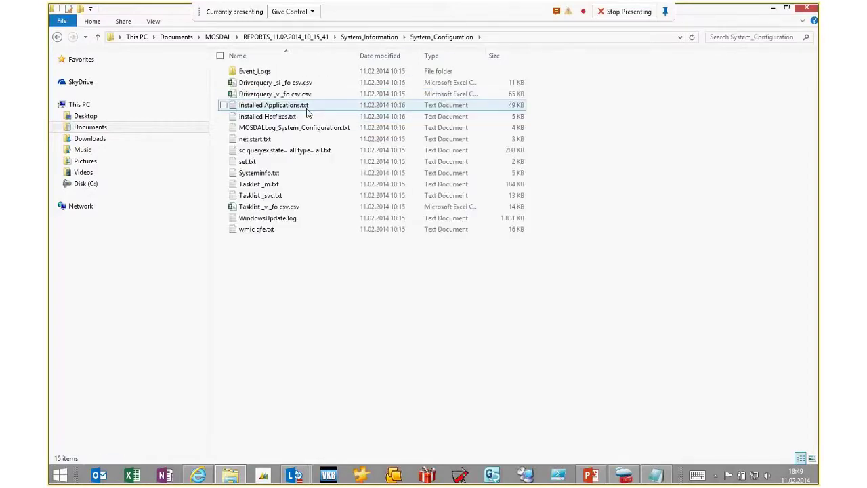
{"action": "left_click", "coordinate": [285, 142]}
{"action": "double_click", "coordinate": [285, 141]}
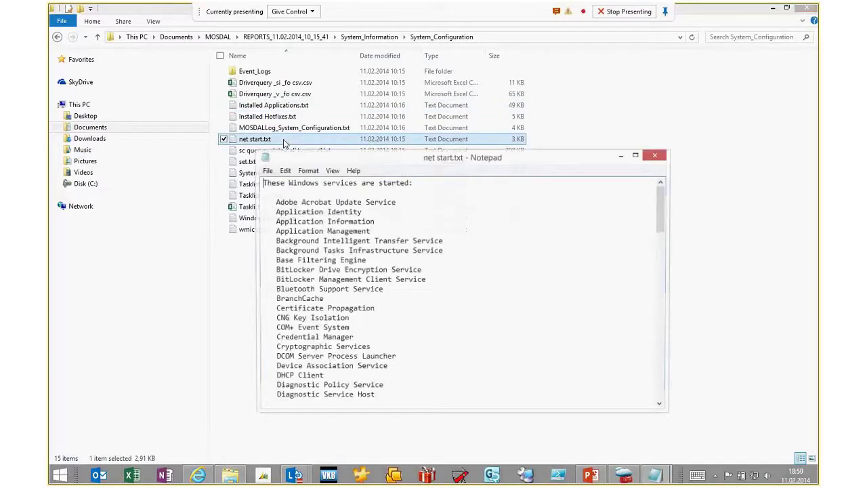
Step: Enlarge the Notepad window, scroll through the started services in net start.txt, then close it
{"action": "left_click_drag", "start_coordinate": [443, 158], "coordinate": [436, 48]}
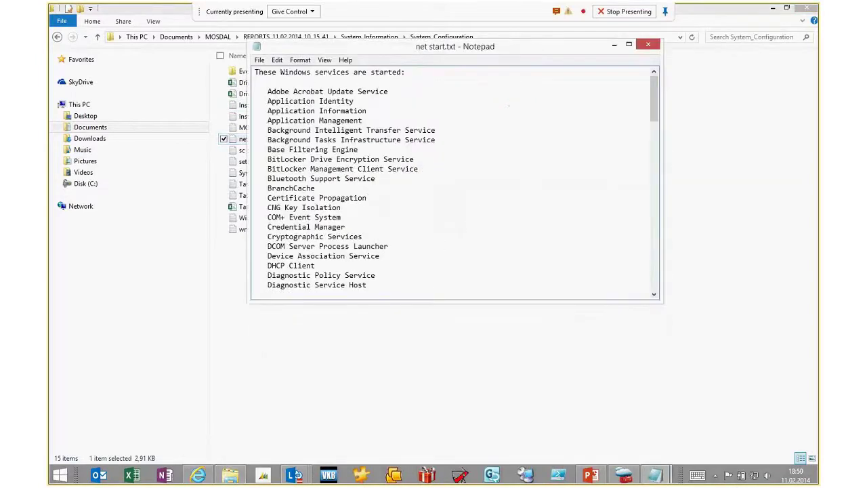
{"action": "left_click_drag", "start_coordinate": [459, 300], "coordinate": [460, 426]}
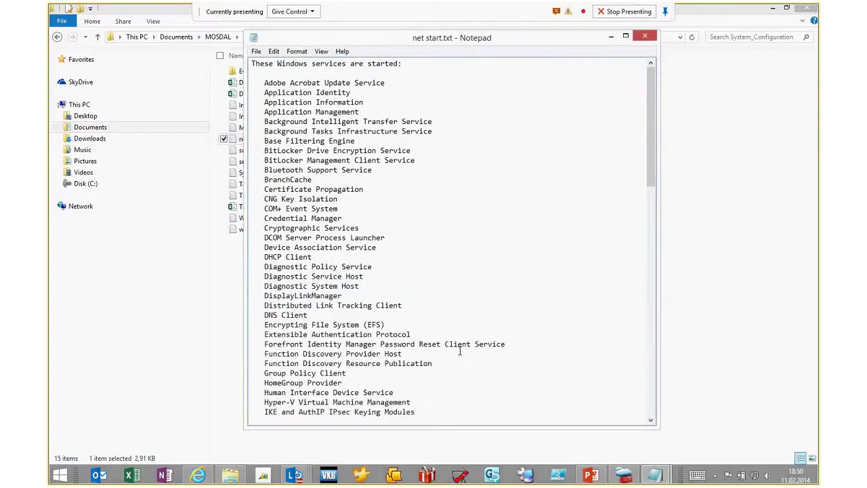
{"action": "scroll", "coordinate": [458, 351], "scroll_direction": "down", "scroll_amount": 1}
{"action": "scroll", "coordinate": [459, 351], "scroll_direction": "down", "scroll_amount": 2}
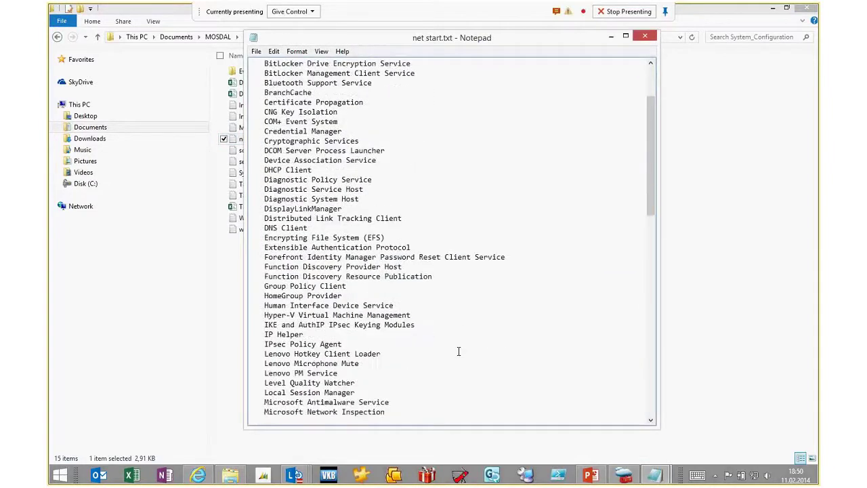
{"action": "scroll", "coordinate": [458, 351], "scroll_direction": "down", "scroll_amount": 1}
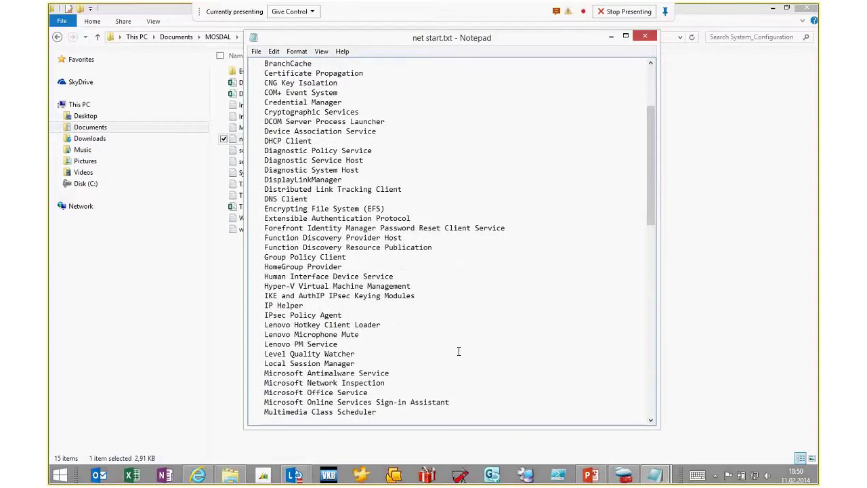
{"action": "scroll", "coordinate": [459, 351], "scroll_direction": "down", "scroll_amount": 3}
{"action": "scroll", "coordinate": [456, 352], "scroll_direction": "down", "scroll_amount": 10}
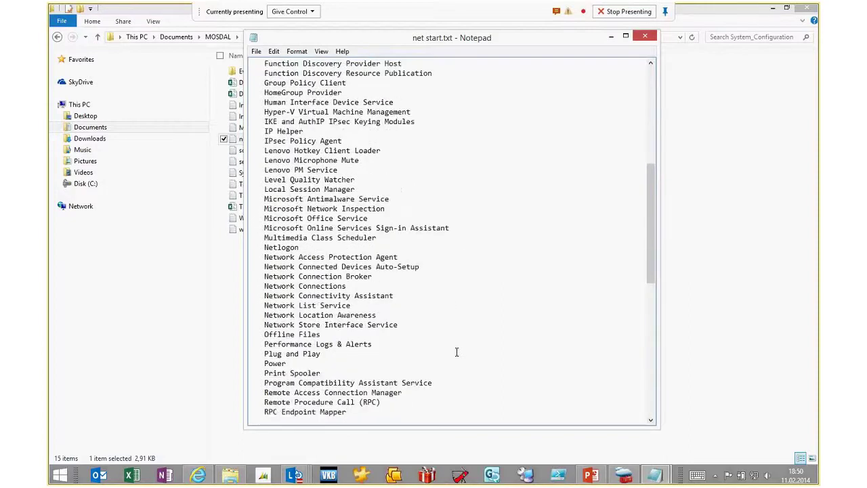
{"action": "scroll", "coordinate": [440, 356], "scroll_direction": "down", "scroll_amount": 2}
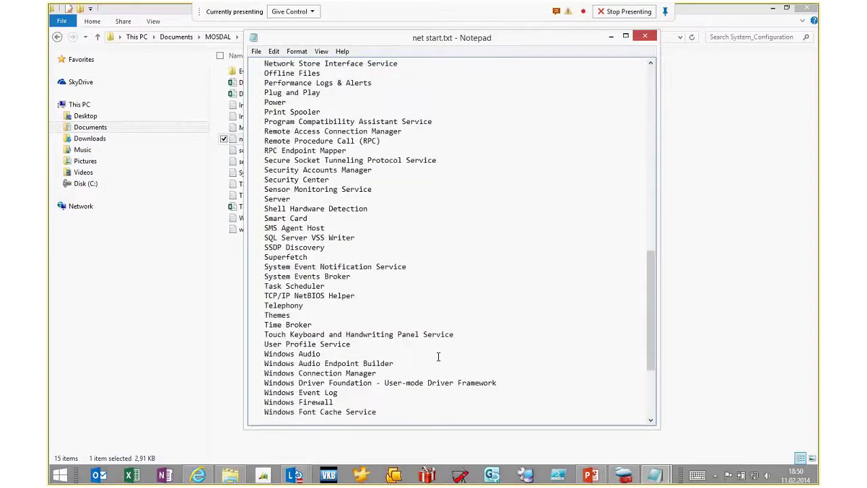
{"action": "scroll", "coordinate": [439, 357], "scroll_direction": "down", "scroll_amount": 2}
{"action": "left_click_drag", "start_coordinate": [257, 296], "coordinate": [308, 354]}
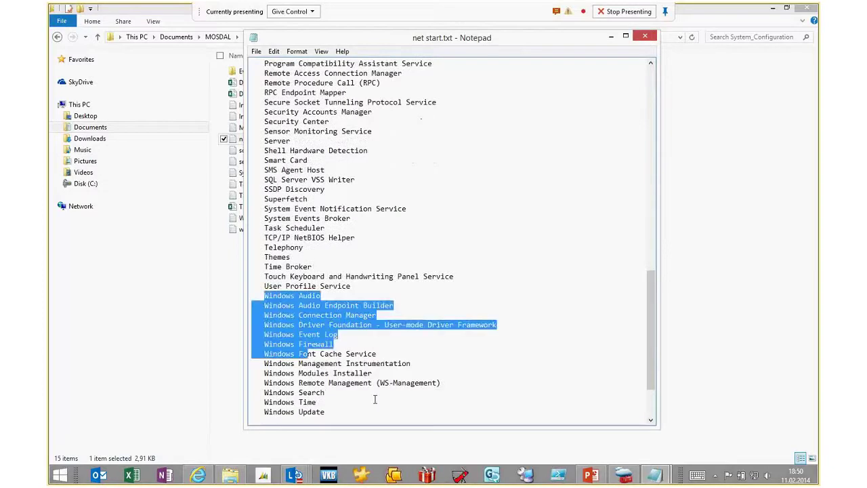
{"action": "scroll", "coordinate": [473, 287], "scroll_direction": "down", "scroll_amount": 2}
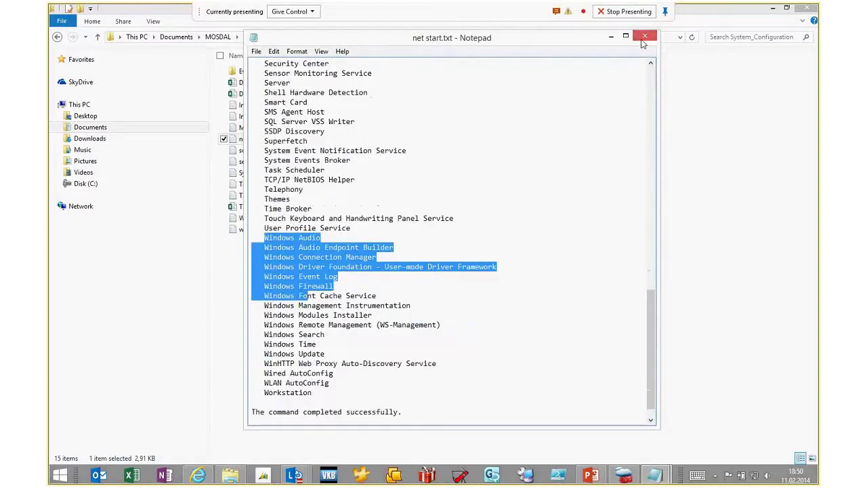
{"action": "left_click", "coordinate": [644, 38]}
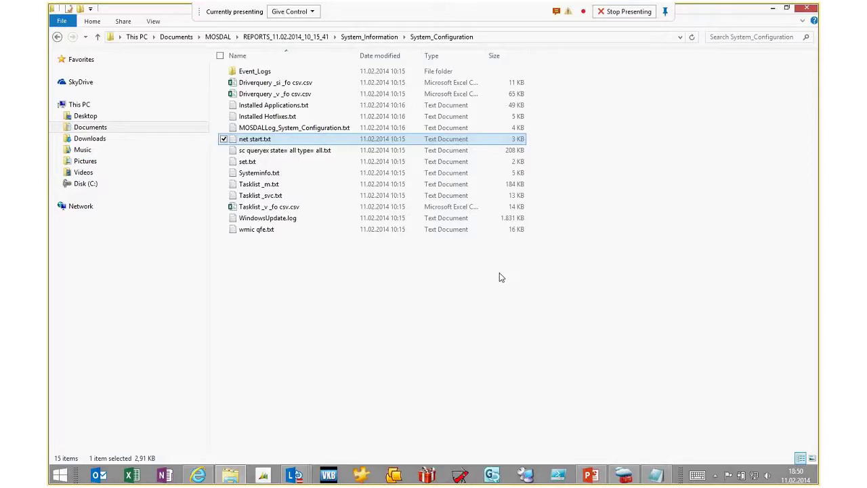
Step: Search the Start screen for 'services' and open View local services
{"action": "key", "text": "super"}
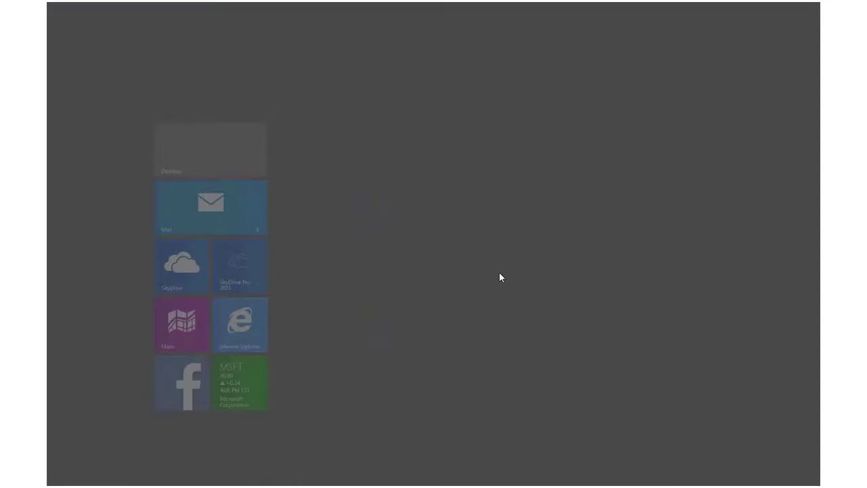
{"action": "type", "text": "ser"}
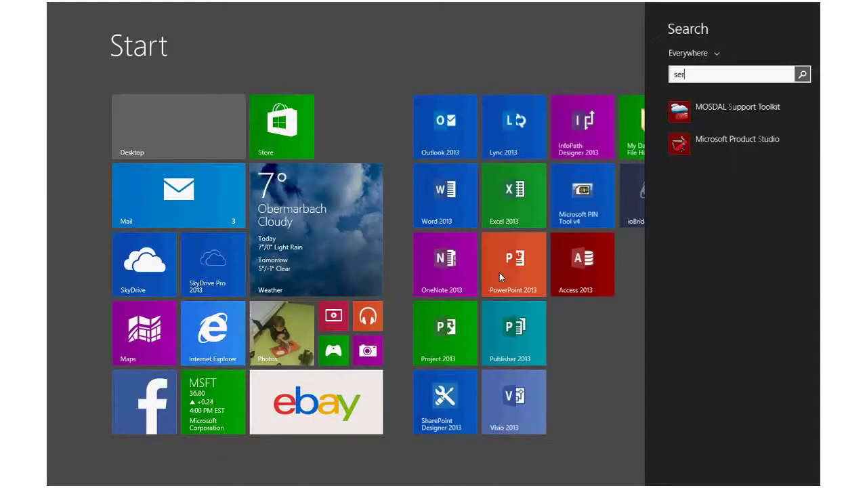
{"action": "type", "text": "vices"}
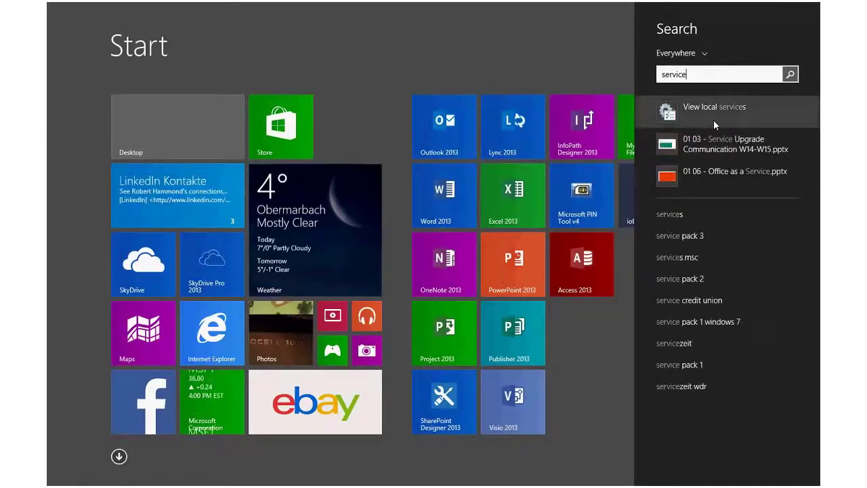
{"action": "left_click", "coordinate": [713, 120]}
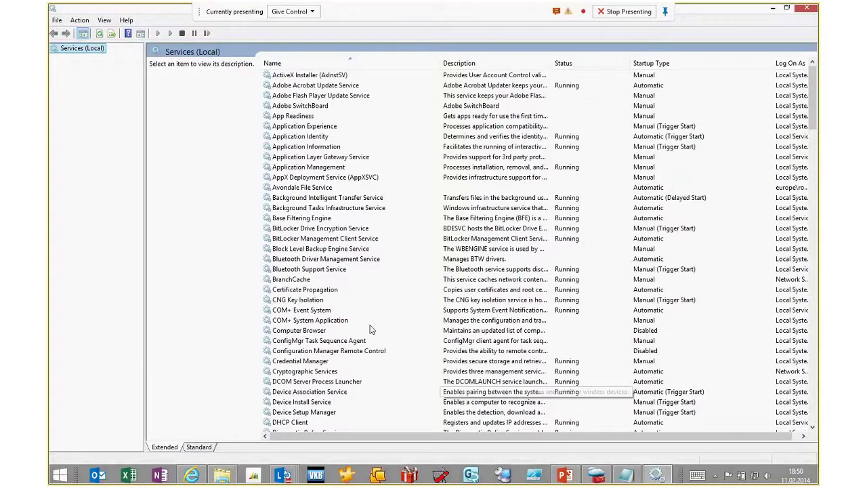
Step: Set the WebClient service's startup type to Manual in its Properties
{"action": "left_click", "coordinate": [369, 330]}
{"action": "scroll", "coordinate": [366, 339], "scroll_direction": "down", "scroll_amount": 8}
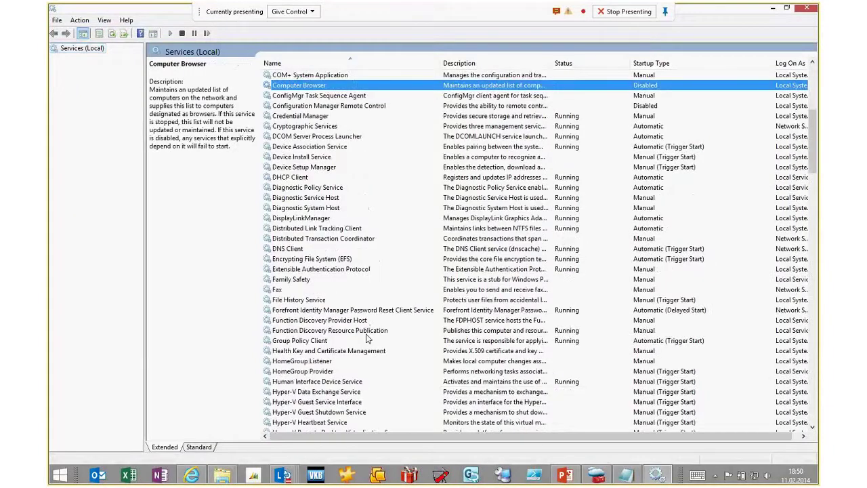
{"action": "scroll", "coordinate": [319, 395], "scroll_direction": "down", "scroll_amount": 20}
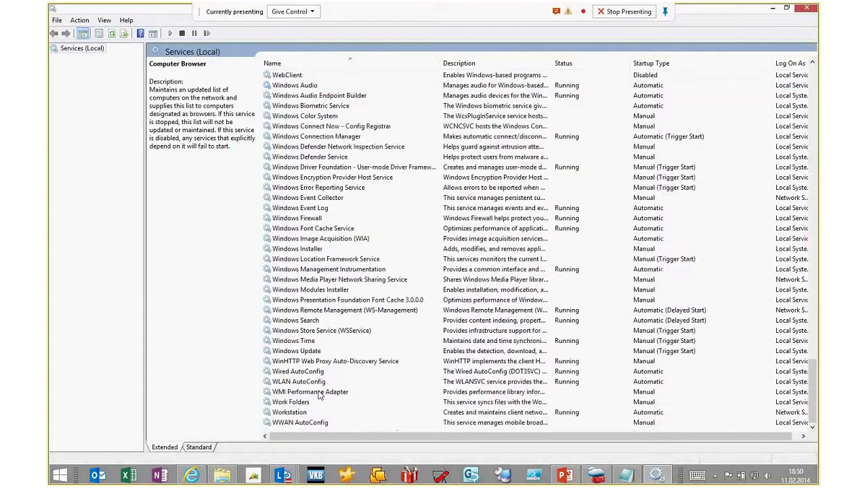
{"action": "right_click", "coordinate": [473, 75]}
{"action": "left_click", "coordinate": [506, 178]}
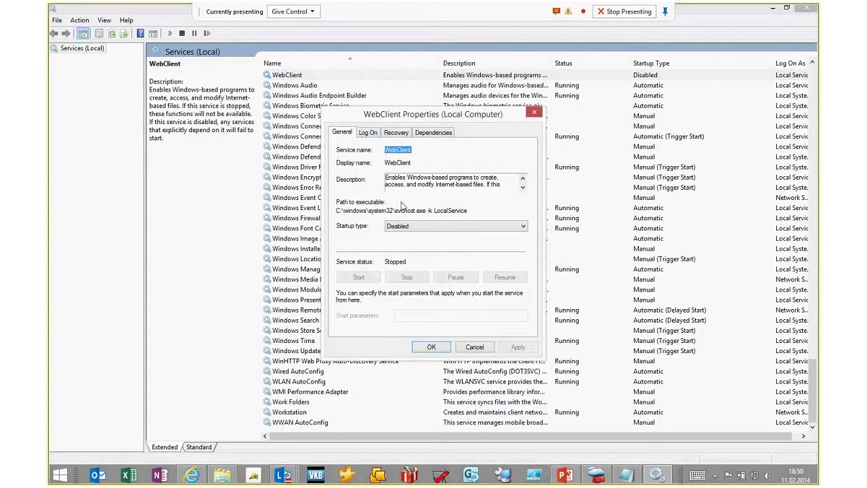
{"action": "left_click", "coordinate": [455, 225]}
{"action": "left_click", "coordinate": [406, 257]}
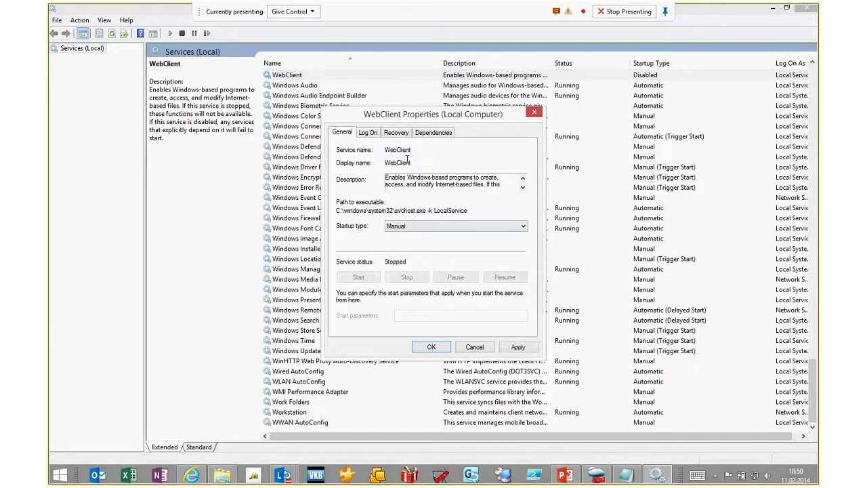
{"action": "left_click", "coordinate": [442, 349]}
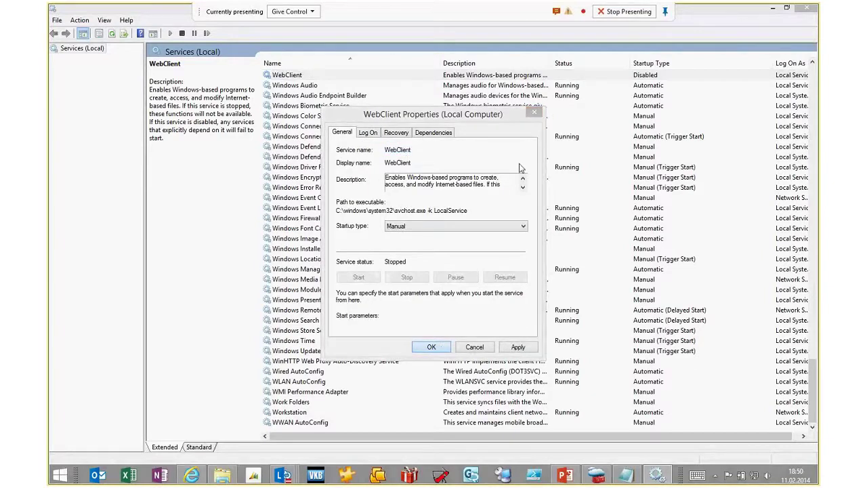
Step: Start the WebClient service so it shows Running
{"action": "right_click", "coordinate": [547, 75]}
{"action": "left_click", "coordinate": [562, 85]}
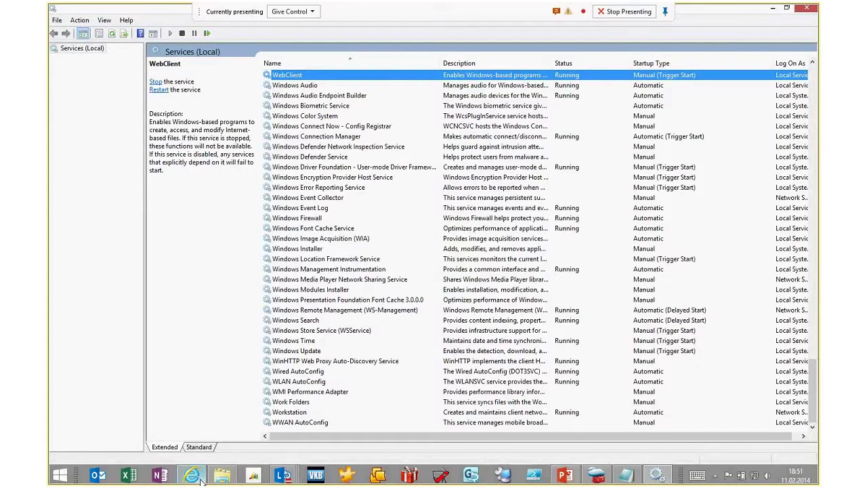
{"action": "left_click", "coordinate": [192, 476]}
Step: Refresh the Documents library page and use Open with Explorer from the LIBRARY ribbon
{"action": "left_click", "coordinate": [443, 24]}
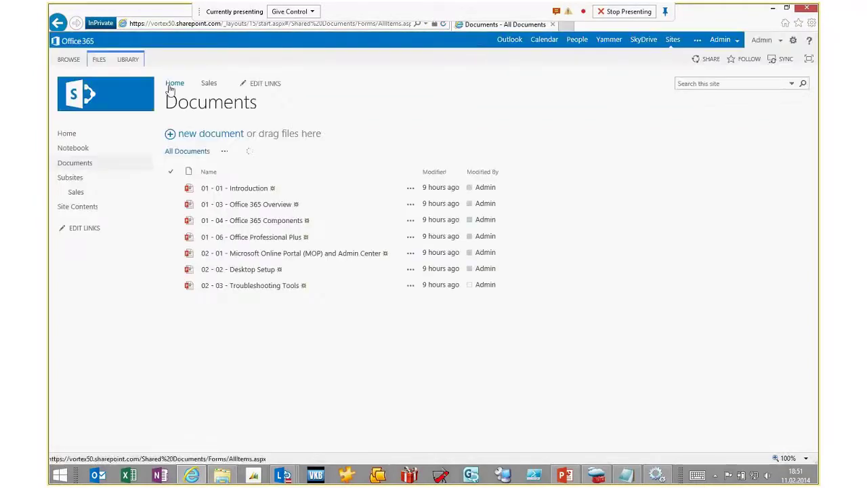
{"action": "left_click", "coordinate": [132, 62]}
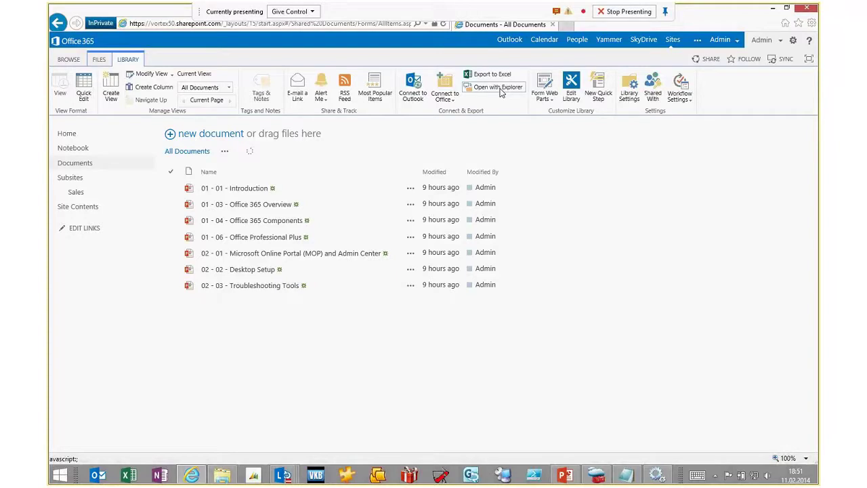
{"action": "left_click", "coordinate": [500, 90]}
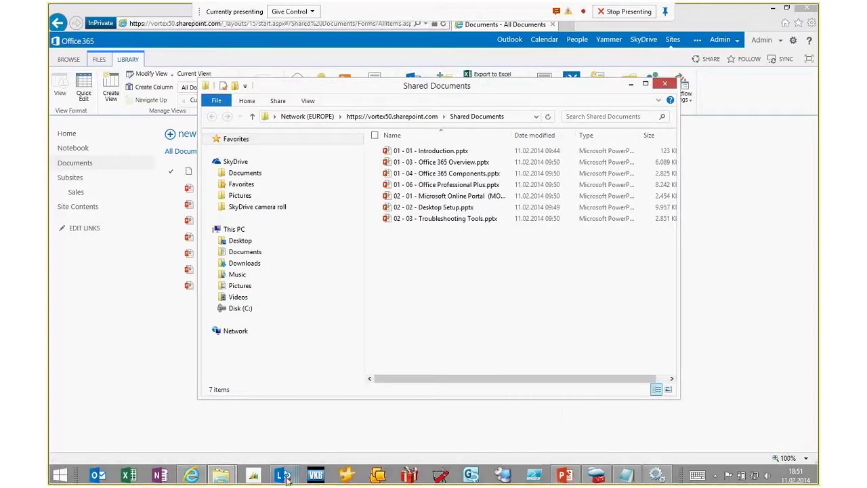
Step: Return to the Lync meeting conversation and advance the presentation to the System Requirements slide
{"action": "mouse_move", "coordinate": [287, 477]}
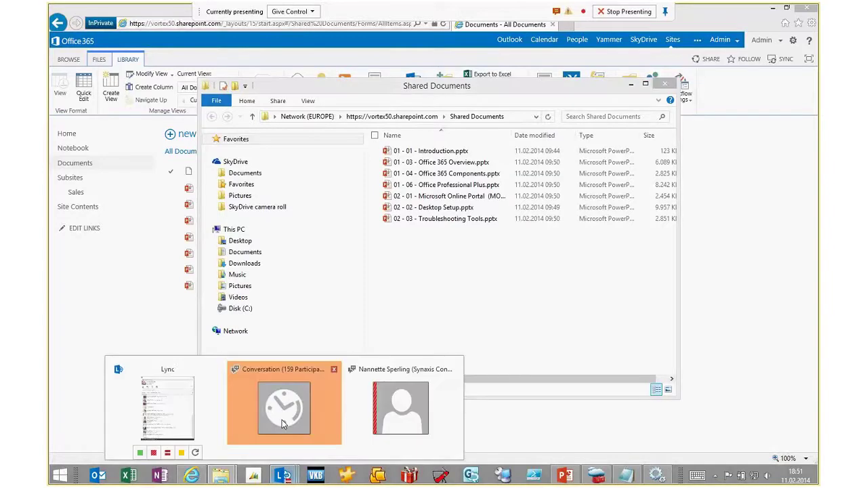
{"action": "left_click", "coordinate": [282, 419]}
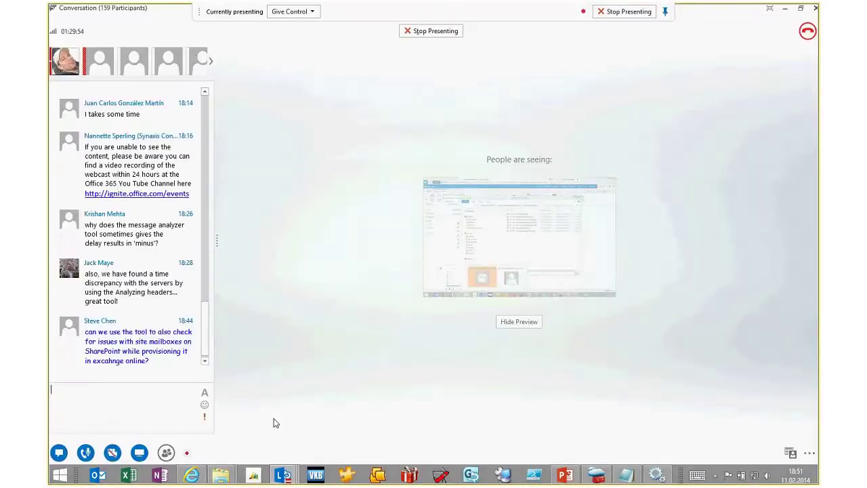
{"action": "mouse_move", "coordinate": [140, 451]}
{"action": "scroll", "coordinate": [250, 410], "scroll_direction": "down", "scroll_amount": 1}
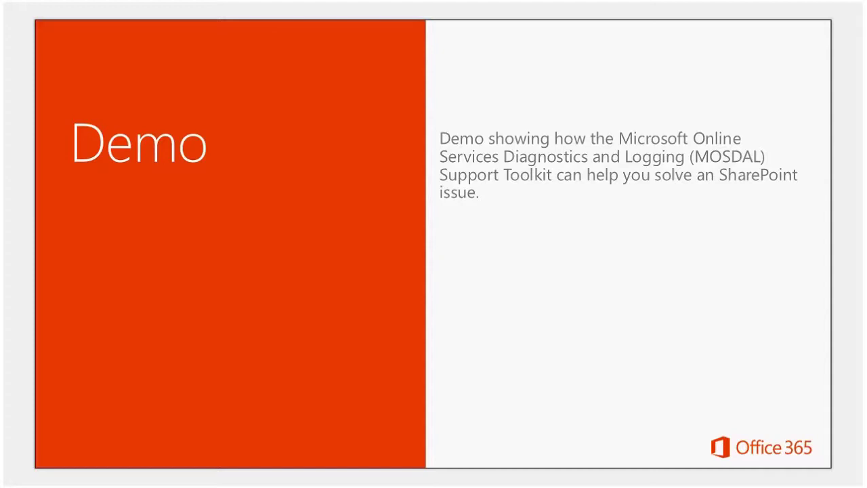
{"action": "key", "text": "Right"}
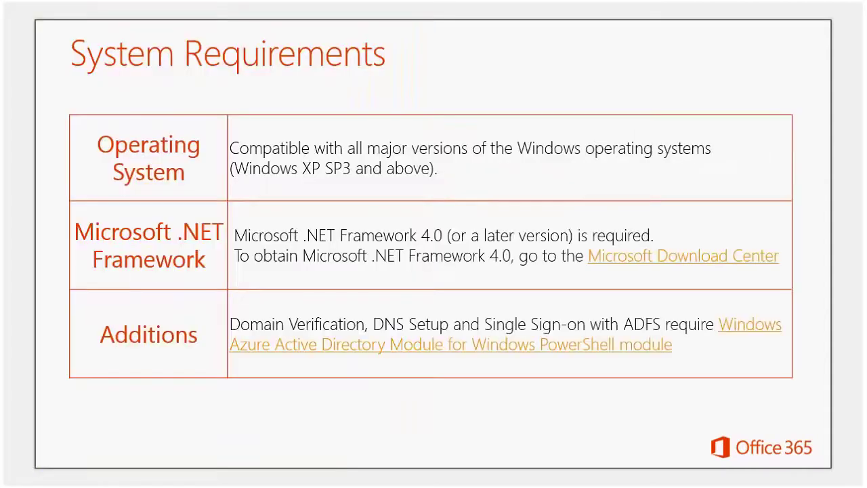